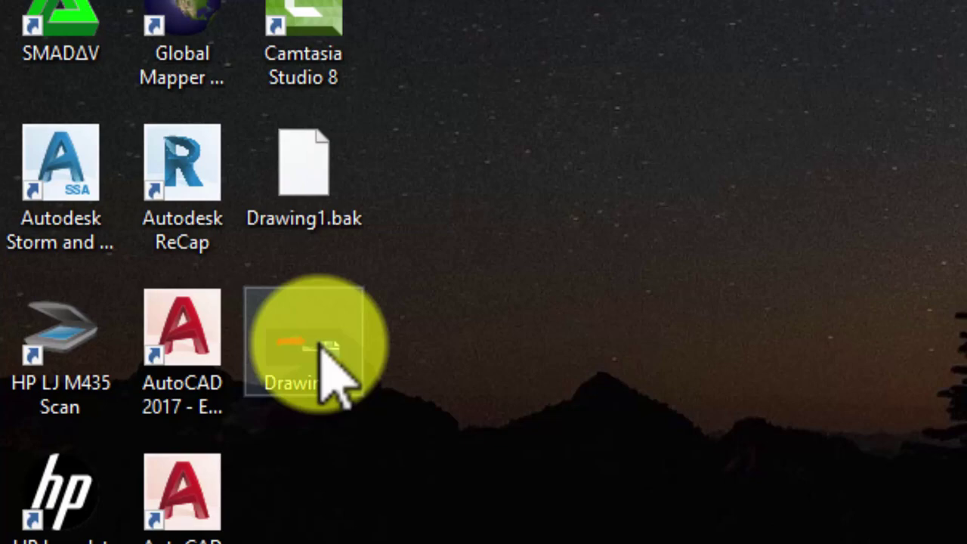
Launch Drawing1 from the desktop so it opens in Civil 3D 2017
{"action": "double_click", "coordinate": [323, 344]}
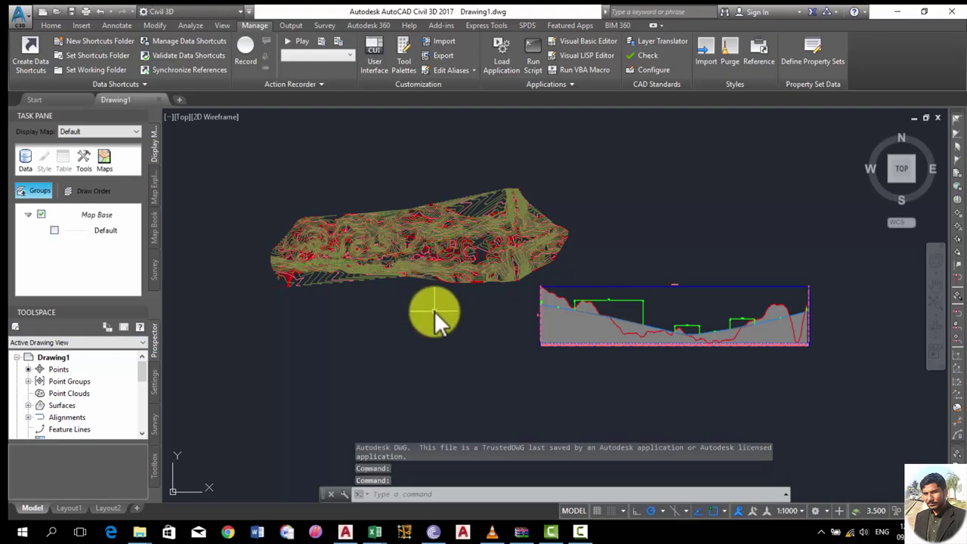
Crossing-select the contoured surface and profile view and erase them with E
{"action": "scroll", "coordinate": [442, 314], "scroll_direction": "down", "scroll_amount": 2}
{"action": "left_click", "coordinate": [746, 374]}
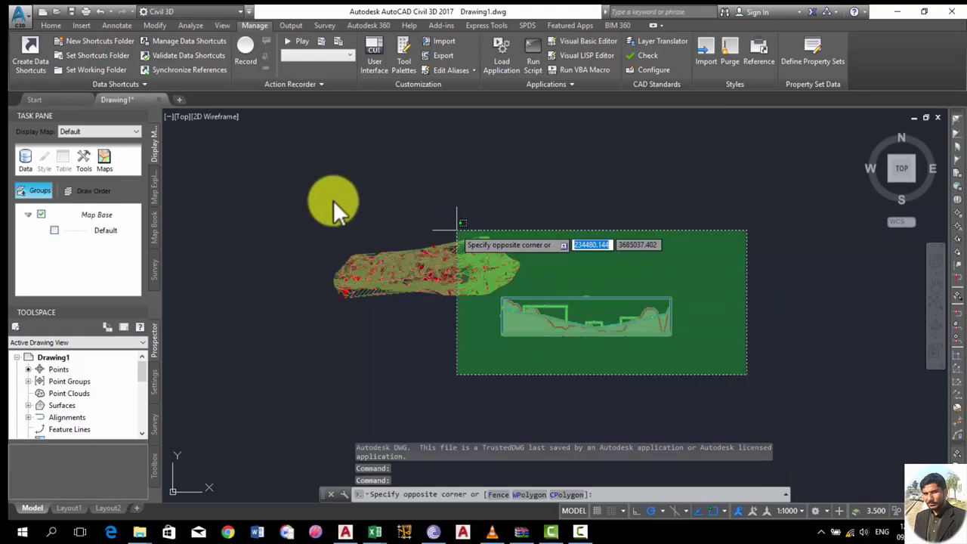
{"action": "left_click", "coordinate": [303, 208]}
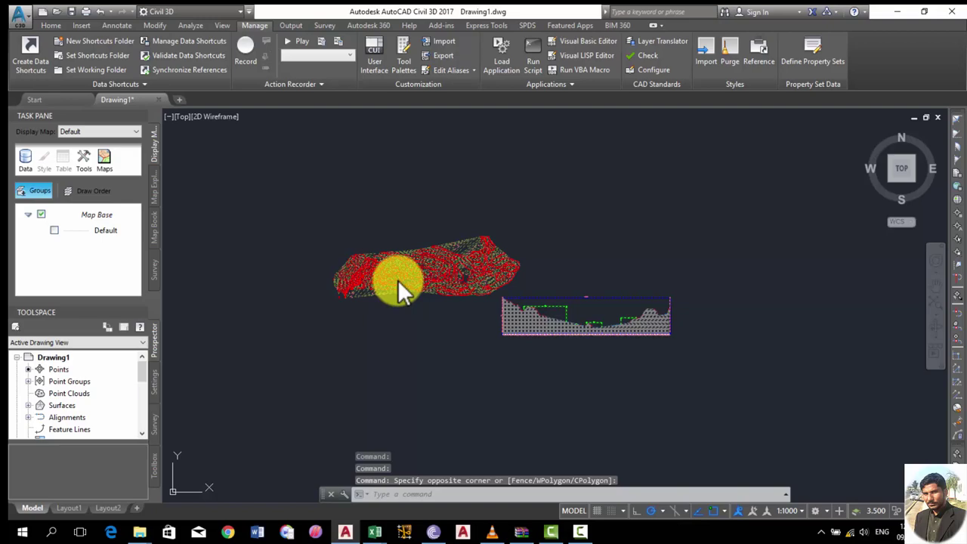
{"action": "type", "text": "e"}
{"action": "key", "text": "Return"}
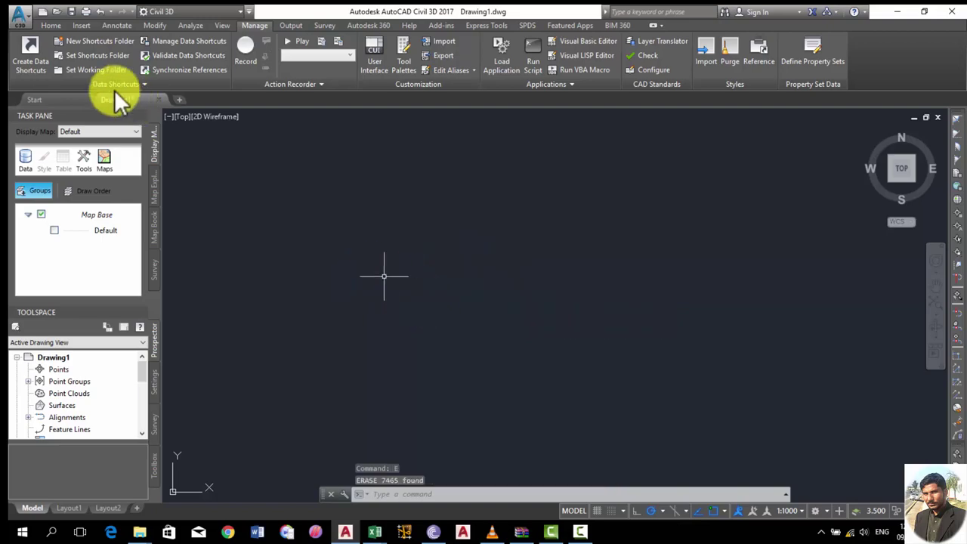
{"action": "left_click", "coordinate": [50, 25]}
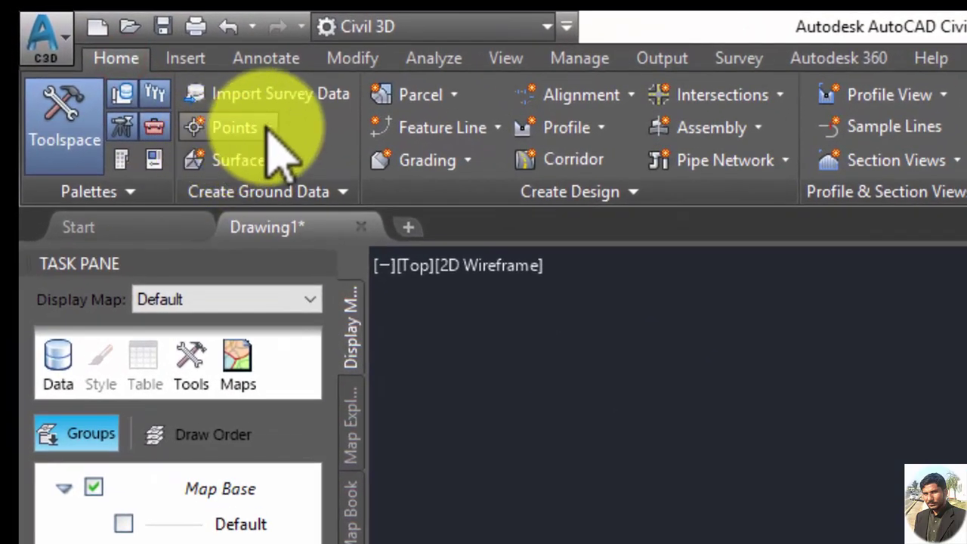
Start Import Points from the Point Creation Tools and add the file 123.csv
{"action": "left_click", "coordinate": [115, 56]}
{"action": "left_click", "coordinate": [280, 161]}
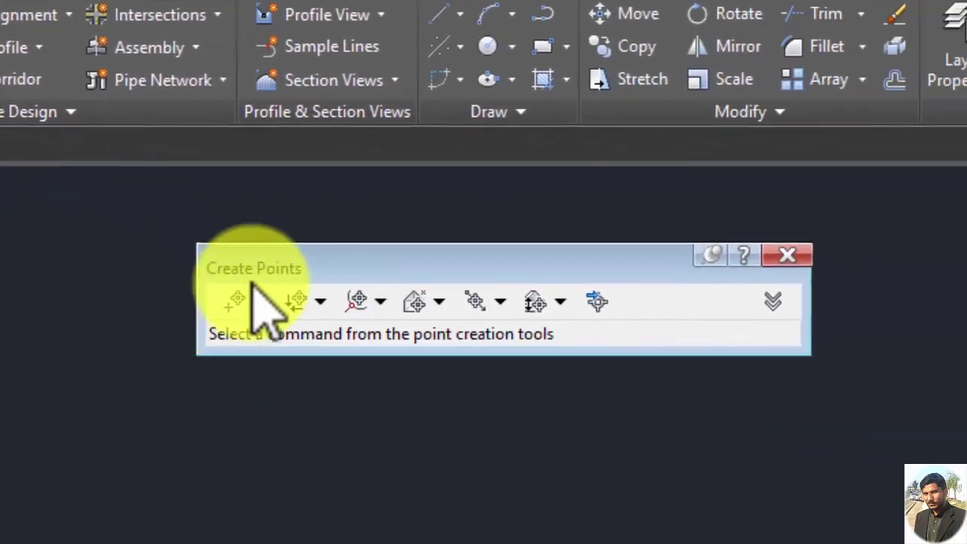
{"action": "left_click", "coordinate": [597, 302]}
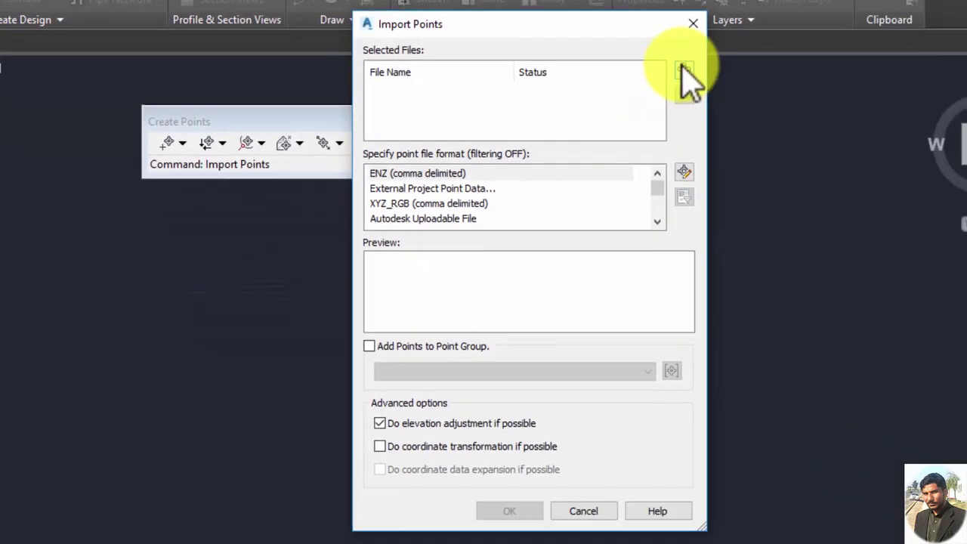
{"action": "left_click", "coordinate": [822, 117]}
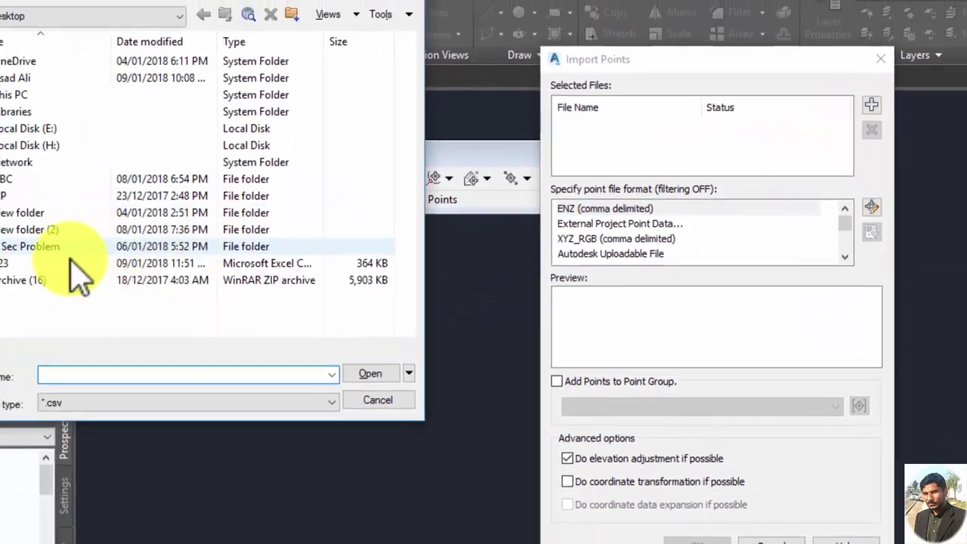
{"action": "left_click", "coordinate": [22, 265]}
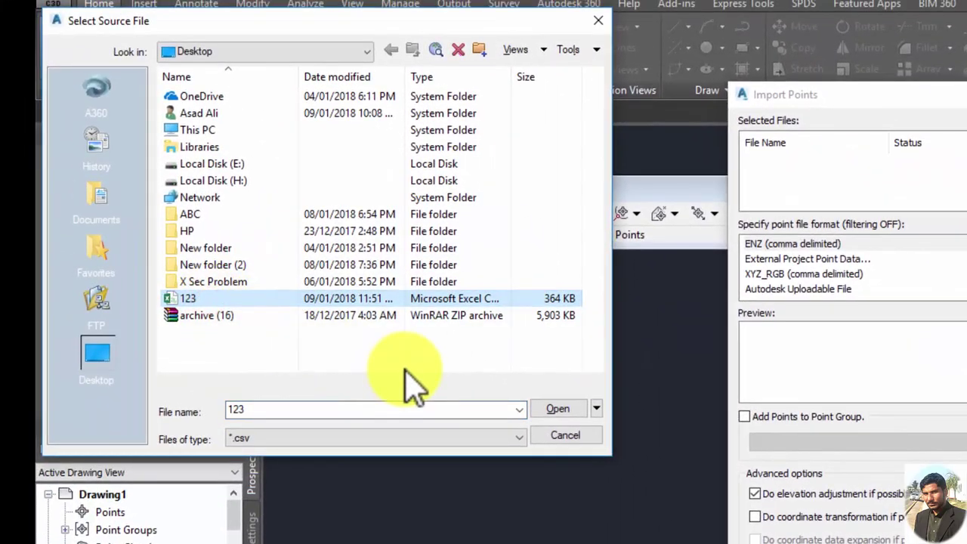
{"action": "left_click", "coordinate": [559, 414]}
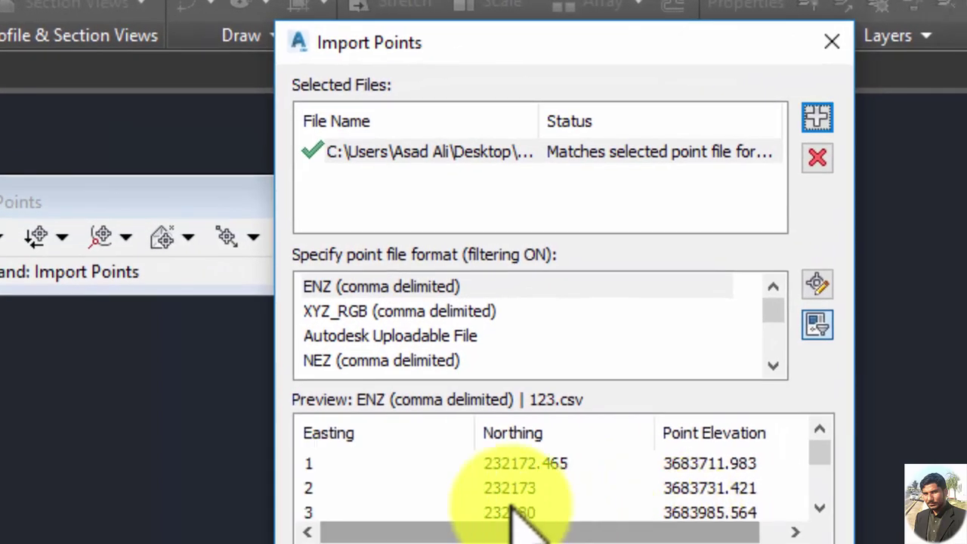
Set the point file format to PENZD (comma delimited) and import the points
{"action": "left_click", "coordinate": [384, 335]}
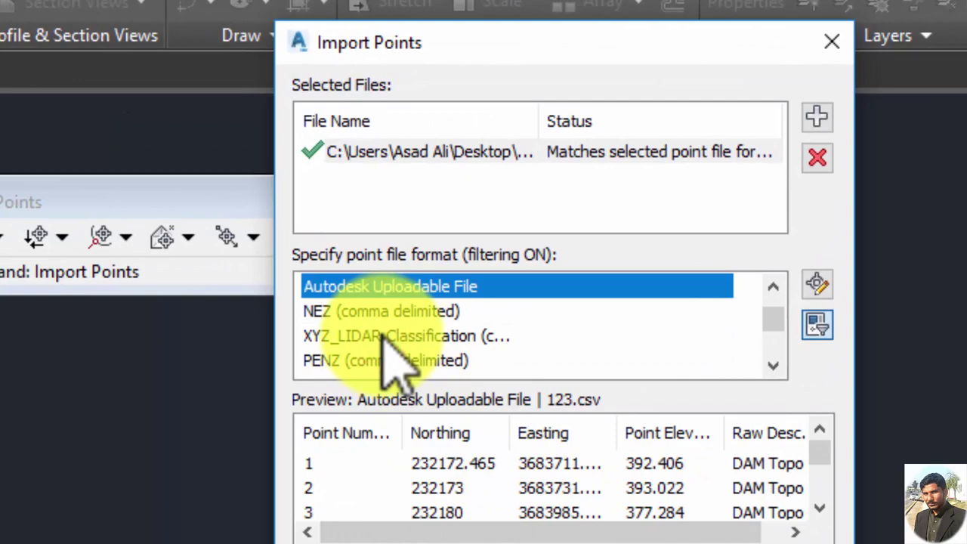
{"action": "scroll", "coordinate": [381, 333], "scroll_direction": "down", "scroll_amount": 1}
{"action": "left_click", "coordinate": [366, 310]}
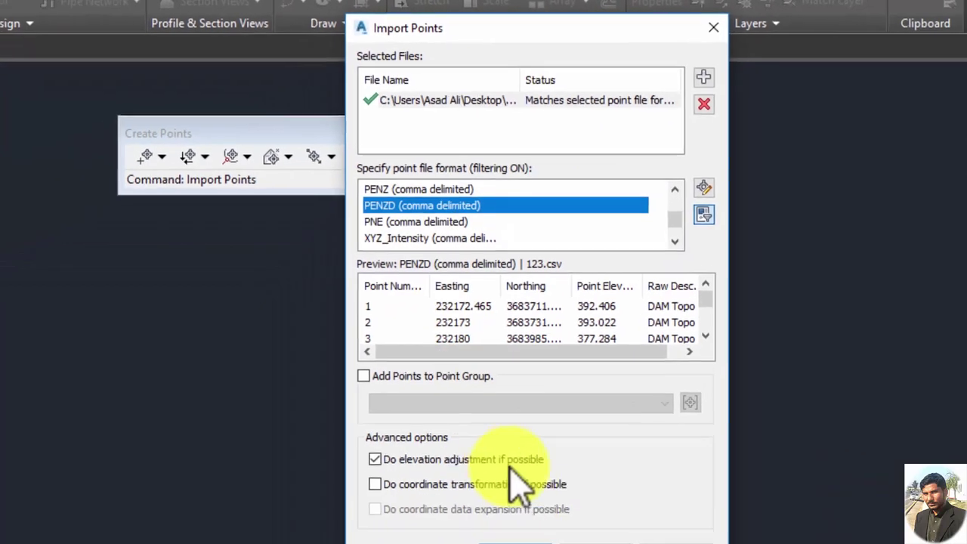
{"action": "left_click", "coordinate": [529, 467]}
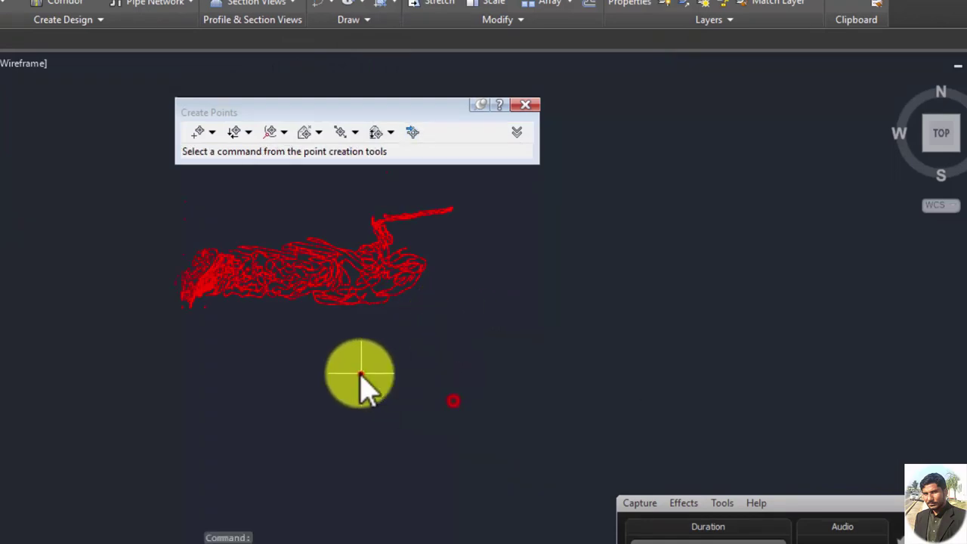
Window-select and delete the stray points scattered above and around the point cloud
{"action": "middle_click_drag", "start_coordinate": [351, 343], "coordinate": [408, 449]}
{"action": "left_click", "coordinate": [557, 222]}
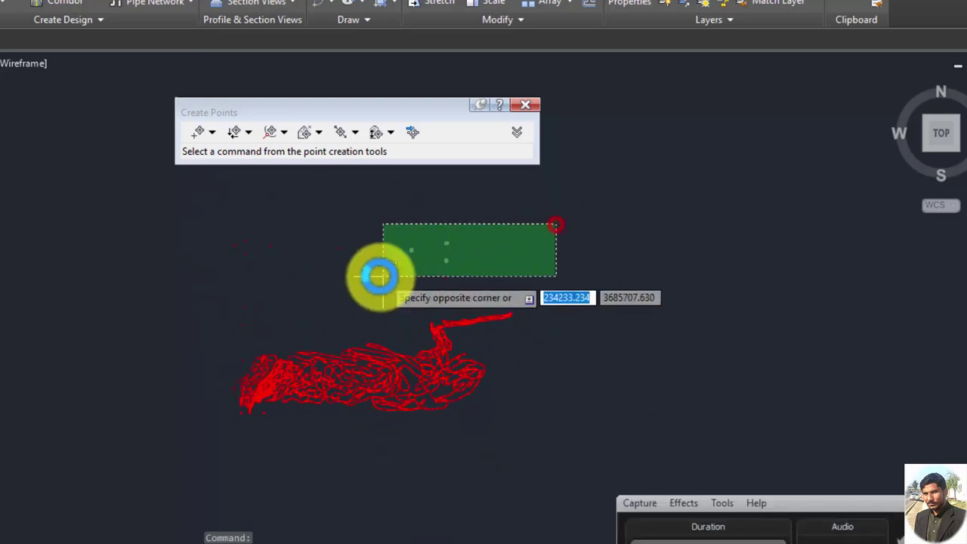
{"action": "left_click", "coordinate": [354, 273]}
{"action": "key", "text": "Delete"}
{"action": "type", "text": "E"}
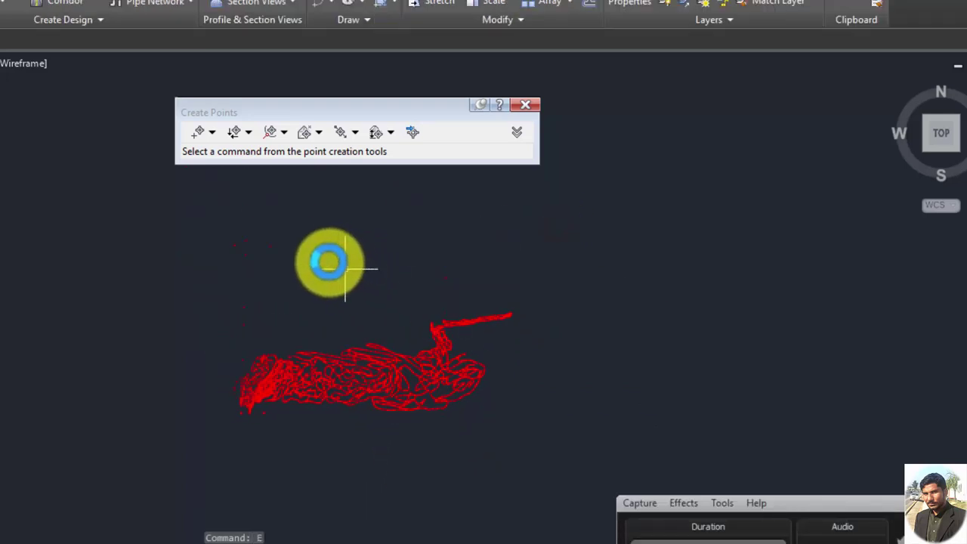
{"action": "left_click", "coordinate": [405, 207]}
{"action": "left_click", "coordinate": [216, 274]}
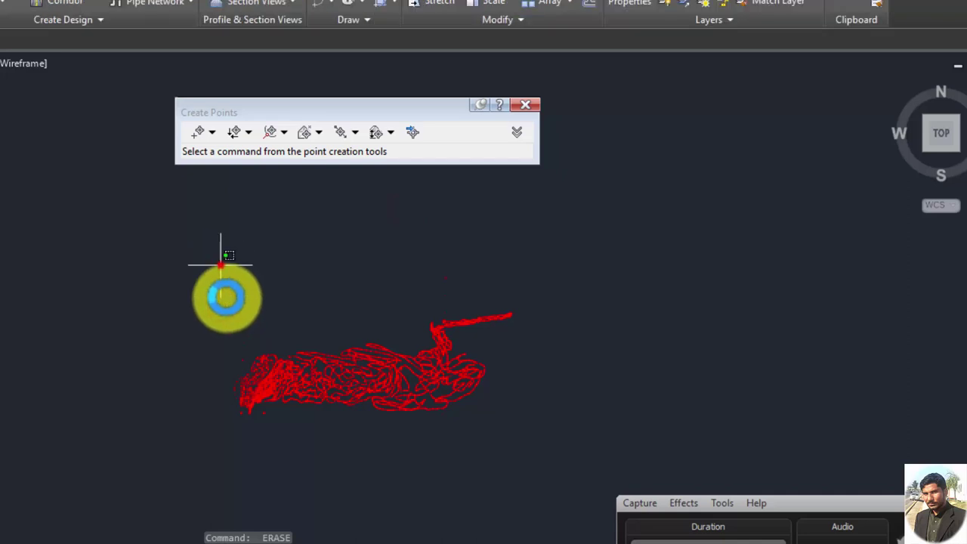
{"action": "left_click", "coordinate": [244, 366]}
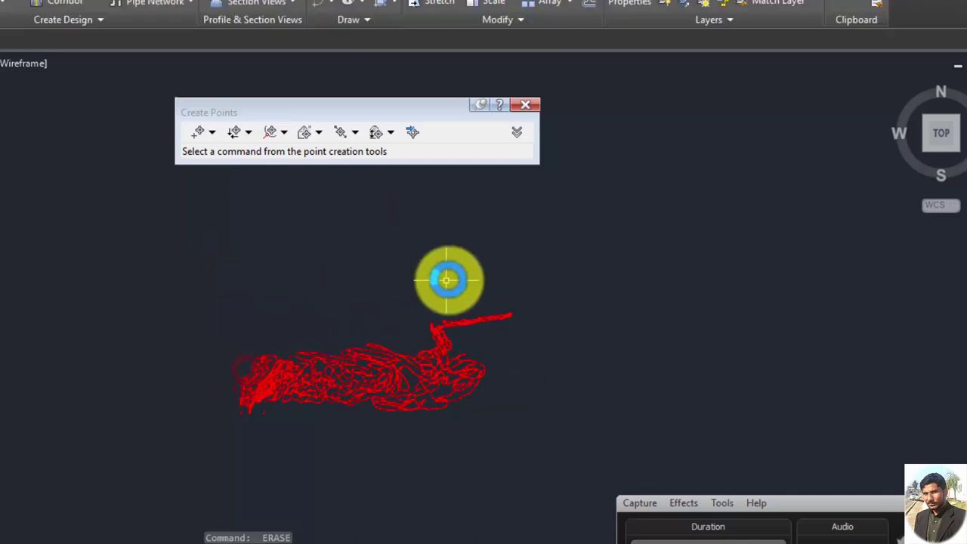
{"action": "scroll", "coordinate": [425, 244], "scroll_direction": "up", "scroll_amount": 2}
{"action": "left_click", "coordinate": [428, 254]}
{"action": "left_click", "coordinate": [454, 340]}
{"action": "key", "text": "Escape"}
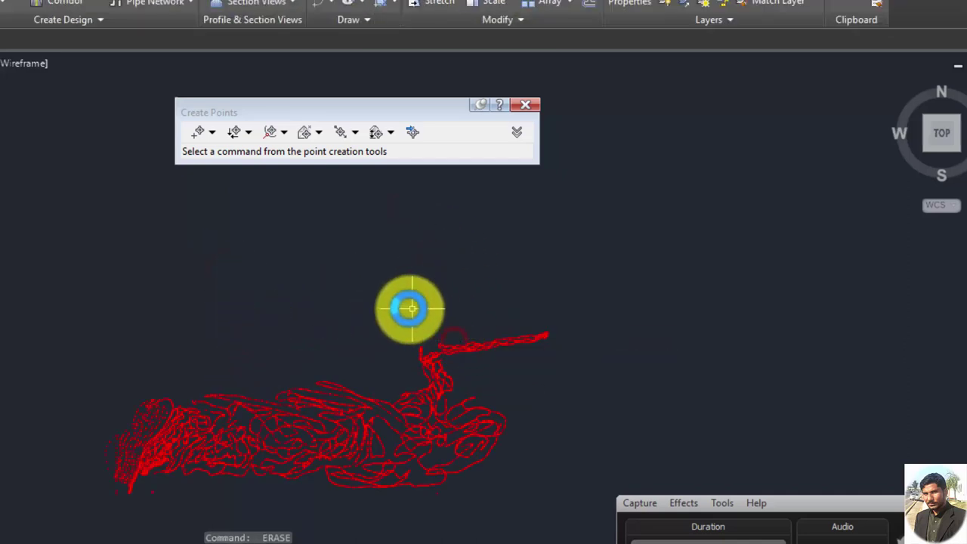
Erase the stray line of points, recentre the cloud, and close the Create Points toolbar
{"action": "scroll", "coordinate": [398, 340], "scroll_direction": "down", "scroll_amount": 2}
{"action": "scroll", "coordinate": [321, 369], "scroll_direction": "up", "scroll_amount": 2}
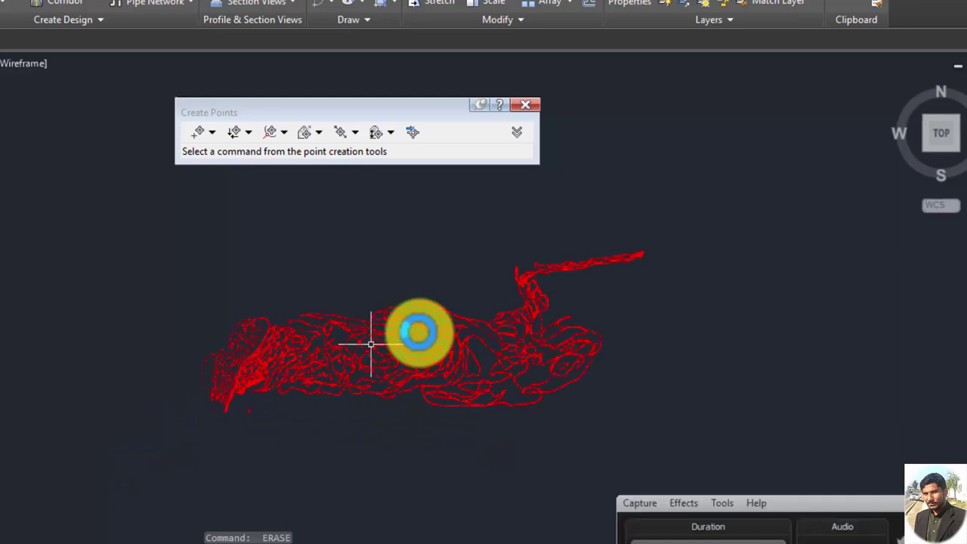
{"action": "scroll", "coordinate": [609, 280], "scroll_direction": "up", "scroll_amount": 2}
{"action": "left_click", "coordinate": [777, 274]}
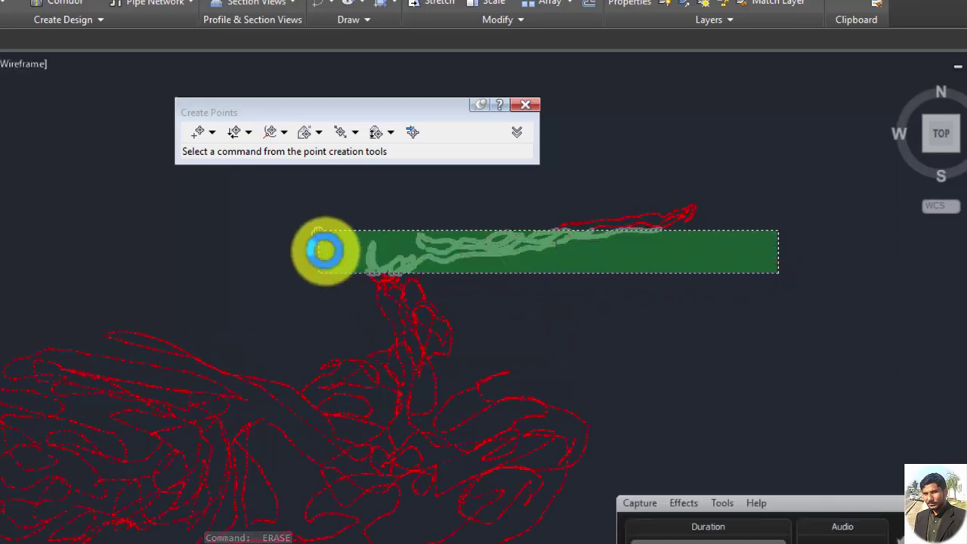
{"action": "middle_click_drag", "start_coordinate": [319, 234], "coordinate": [363, 299]}
{"action": "left_click", "coordinate": [315, 270]}
{"action": "key", "text": "Return"}
{"action": "scroll", "coordinate": [454, 325], "scroll_direction": "down", "scroll_amount": 3}
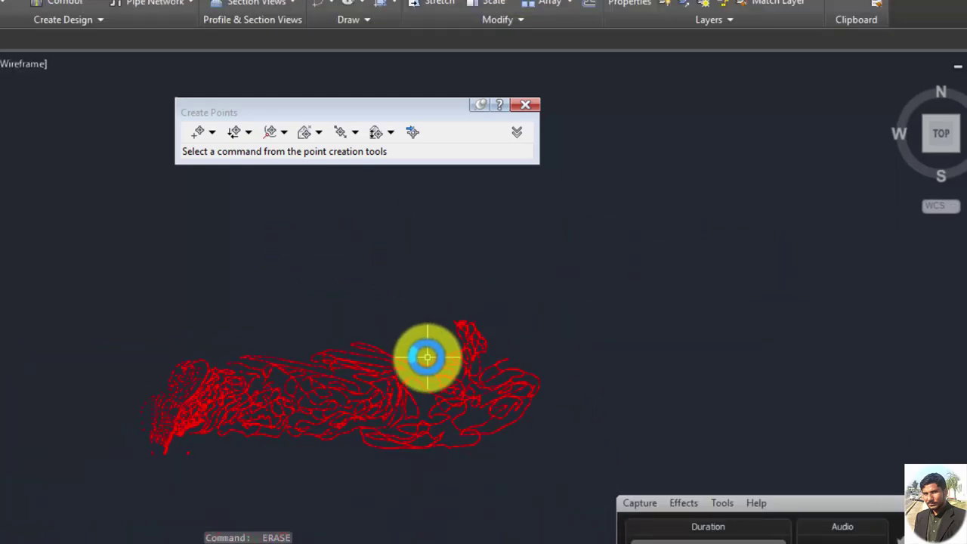
{"action": "middle_click_drag", "start_coordinate": [425, 352], "coordinate": [486, 295]}
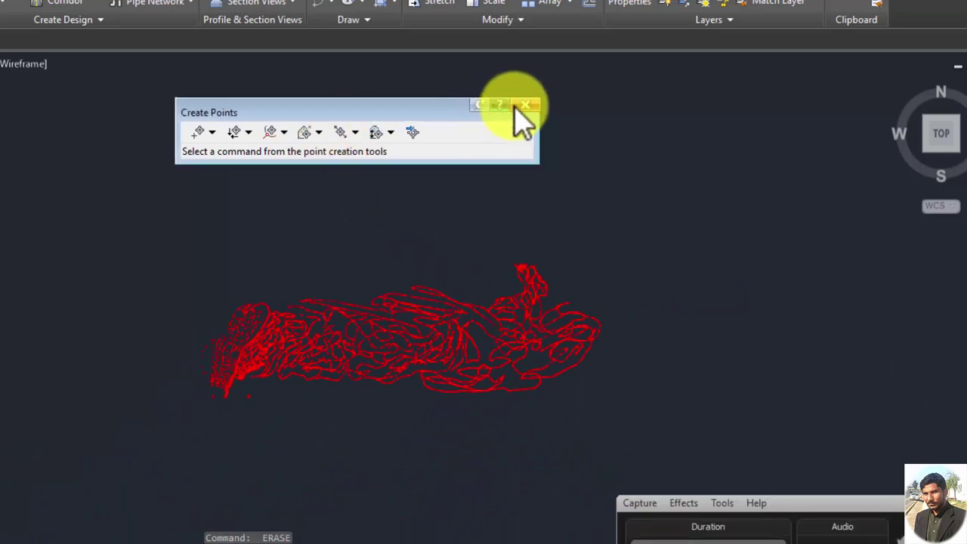
{"action": "left_click", "coordinate": [527, 105]}
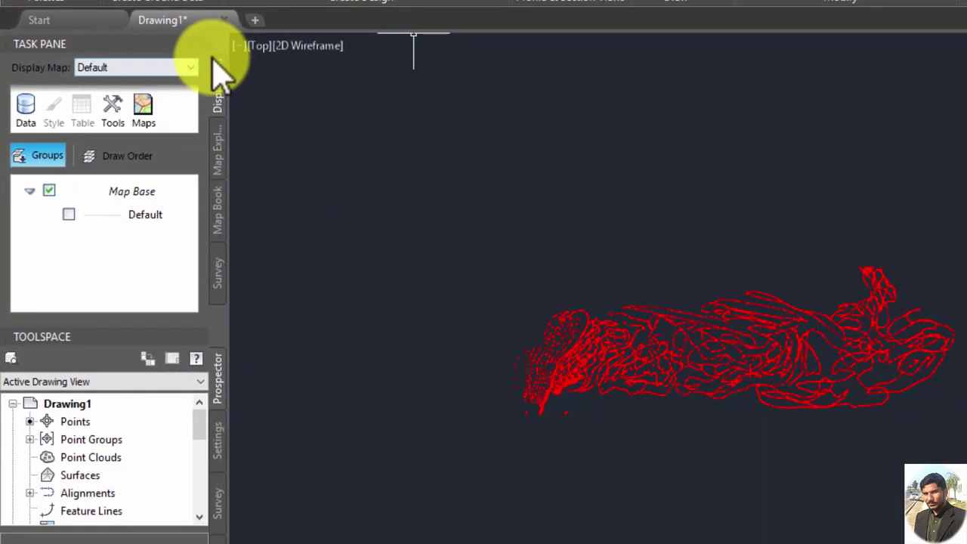
Close the Task Pane and expand Point Groups in Prospector to show _All Points
{"action": "left_click", "coordinate": [198, 41]}
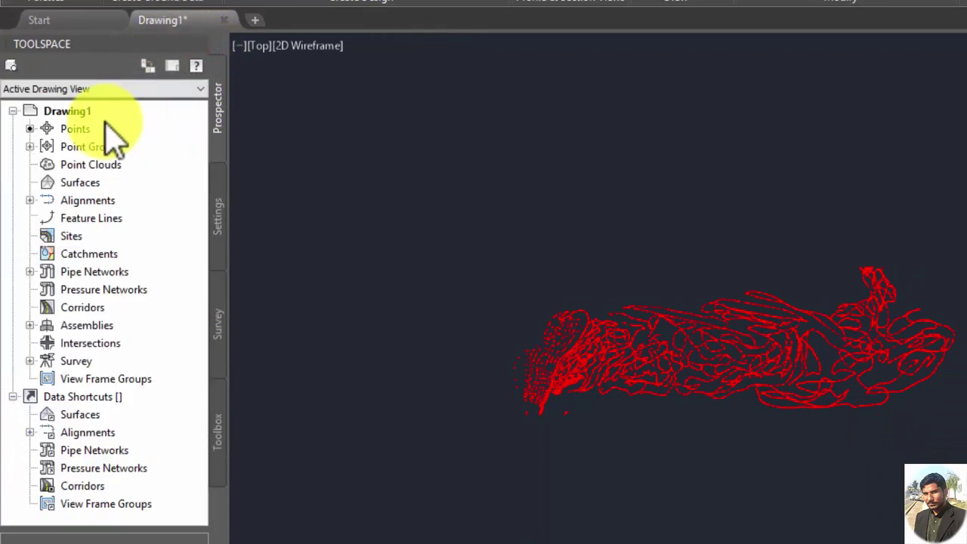
{"action": "left_click", "coordinate": [83, 146]}
{"action": "left_click", "coordinate": [64, 129]}
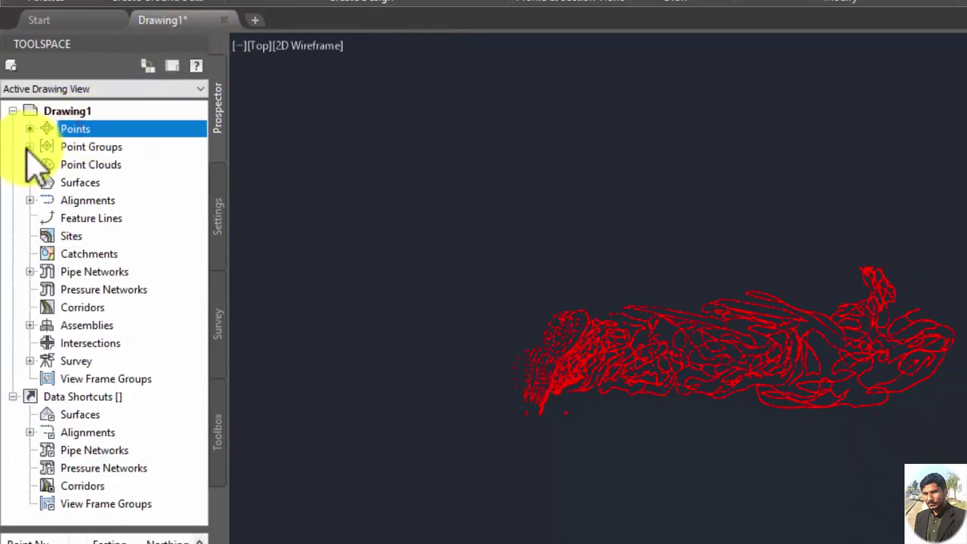
{"action": "left_click", "coordinate": [28, 147]}
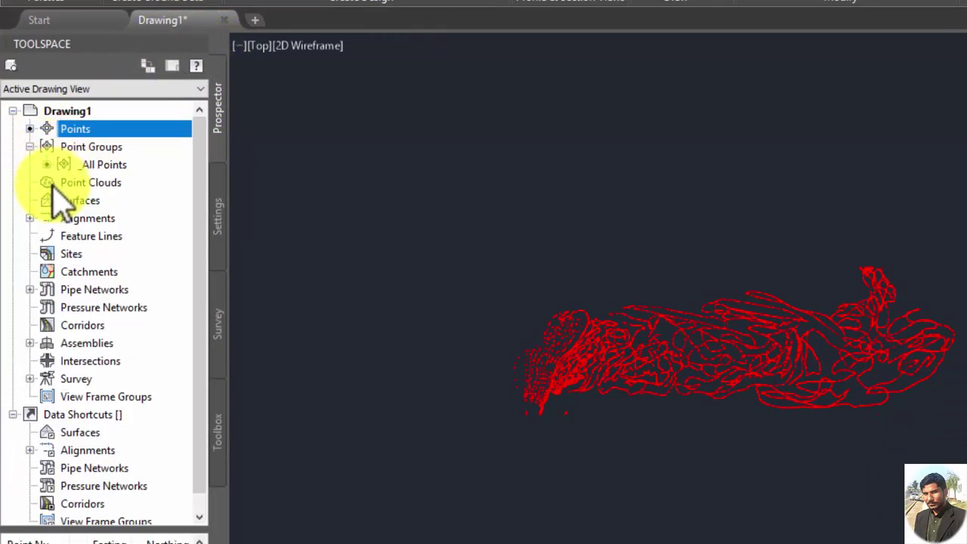
Create a new TIN surface named NSLS from the Surfaces context menu
{"action": "left_click", "coordinate": [83, 200]}
{"action": "right_click", "coordinate": [125, 205]}
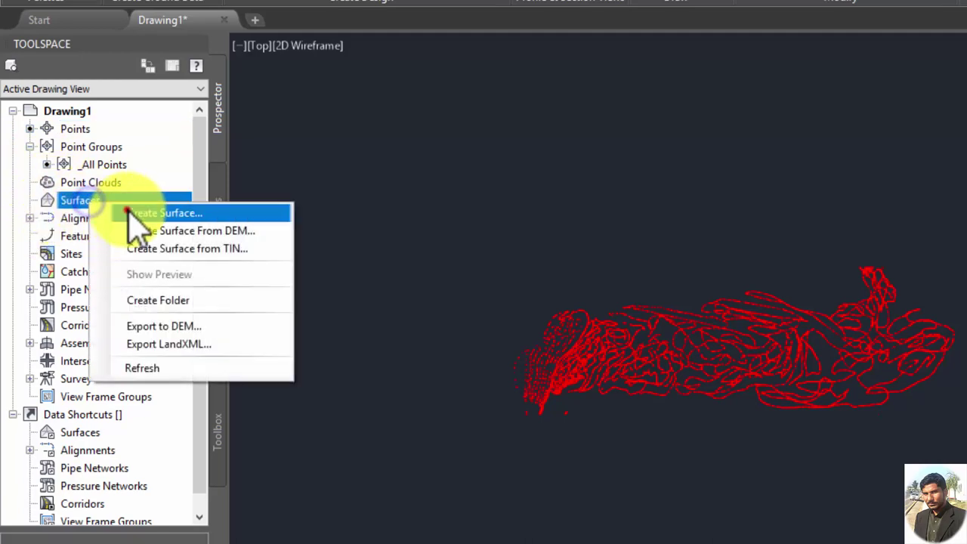
{"action": "left_click", "coordinate": [130, 213]}
{"action": "left_click", "coordinate": [820, 215]}
{"action": "type", "text": "NSLS"}
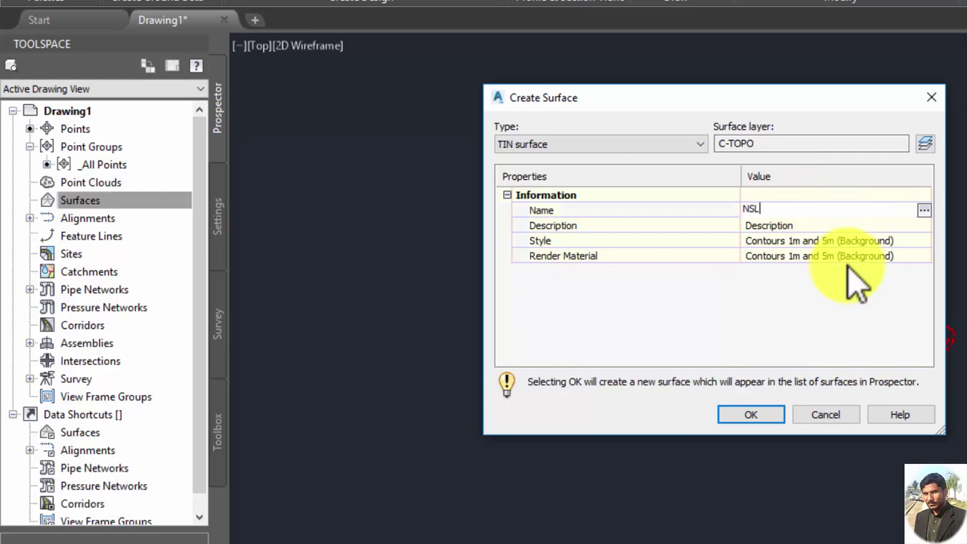
{"action": "left_click", "coordinate": [769, 414]}
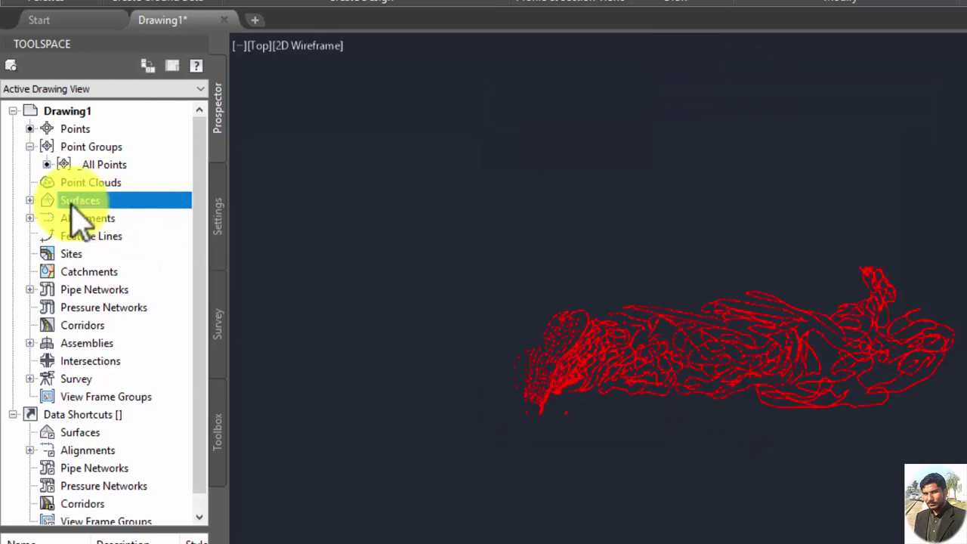
Add the _All Points group to the Point Groups in NSLS's surface definition
{"action": "left_click", "coordinate": [29, 201]}
{"action": "left_click", "coordinate": [47, 217]}
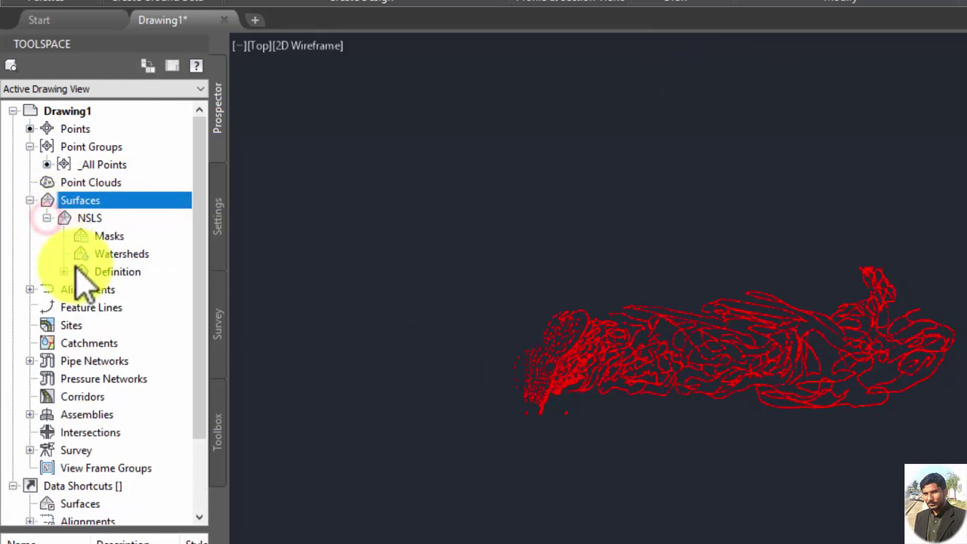
{"action": "left_click", "coordinate": [64, 272]}
{"action": "left_click", "coordinate": [142, 414]}
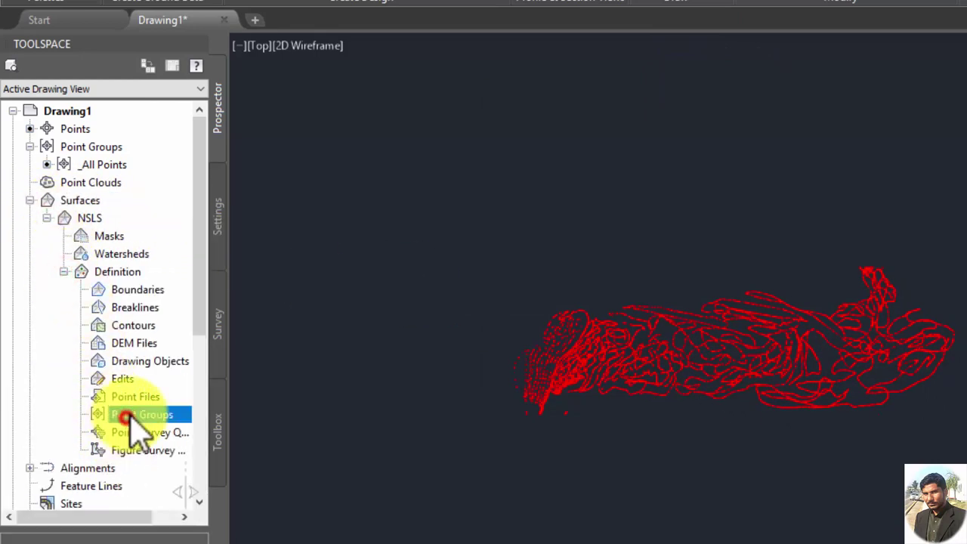
{"action": "right_click", "coordinate": [147, 414]}
{"action": "left_click", "coordinate": [170, 416]}
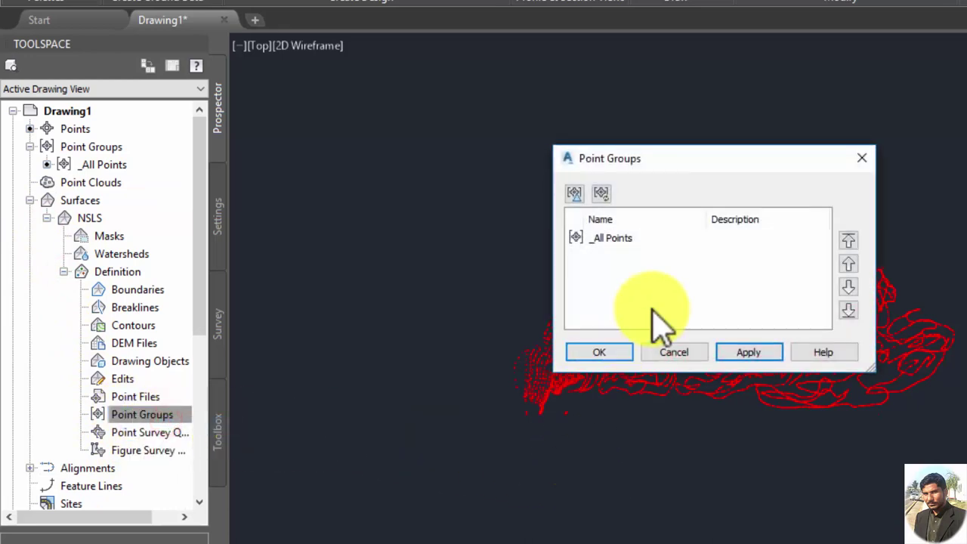
{"action": "left_click", "coordinate": [618, 239]}
{"action": "left_click", "coordinate": [739, 354]}
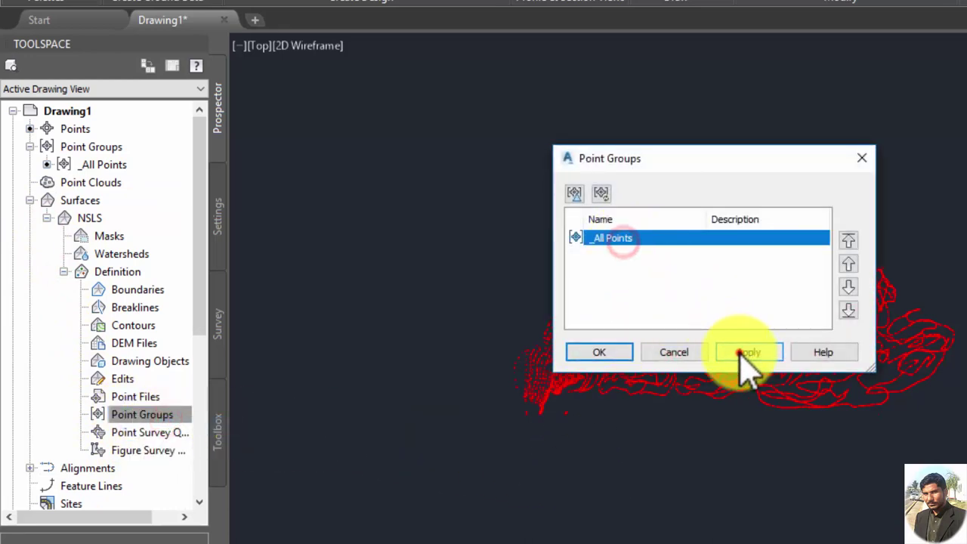
{"action": "left_click", "coordinate": [608, 355]}
Zoom and pan across the NSLS surface to inspect its new contours
{"action": "scroll", "coordinate": [657, 363], "scroll_direction": "up", "scroll_amount": 5}
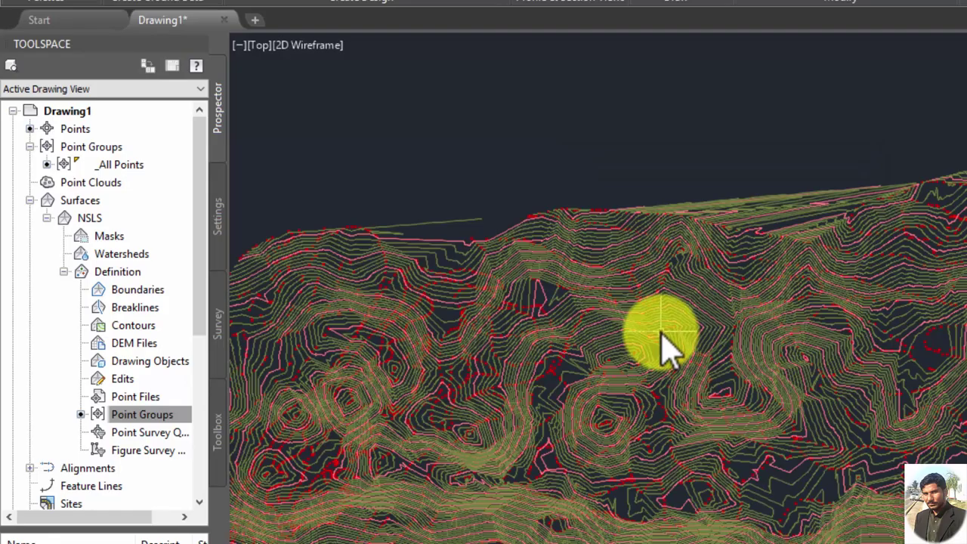
{"action": "scroll", "coordinate": [658, 345], "scroll_direction": "up", "scroll_amount": 2}
{"action": "scroll", "coordinate": [658, 346], "scroll_direction": "down", "scroll_amount": 3}
{"action": "middle_click_drag", "start_coordinate": [799, 421], "coordinate": [656, 295]}
{"action": "scroll", "coordinate": [656, 294], "scroll_direction": "up", "scroll_amount": 4}
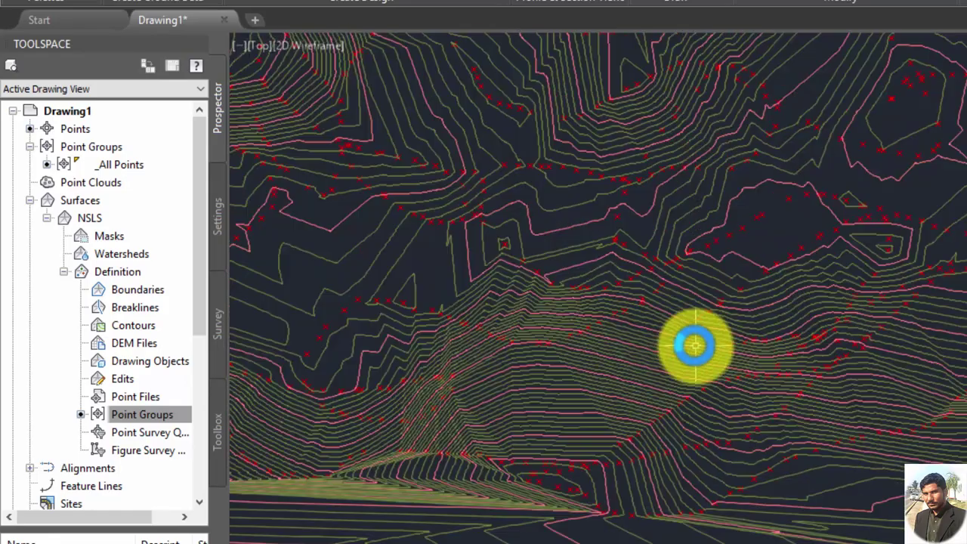
{"action": "scroll", "coordinate": [711, 363], "scroll_direction": "down", "scroll_amount": 2}
{"action": "scroll", "coordinate": [755, 256], "scroll_direction": "down", "scroll_amount": 4}
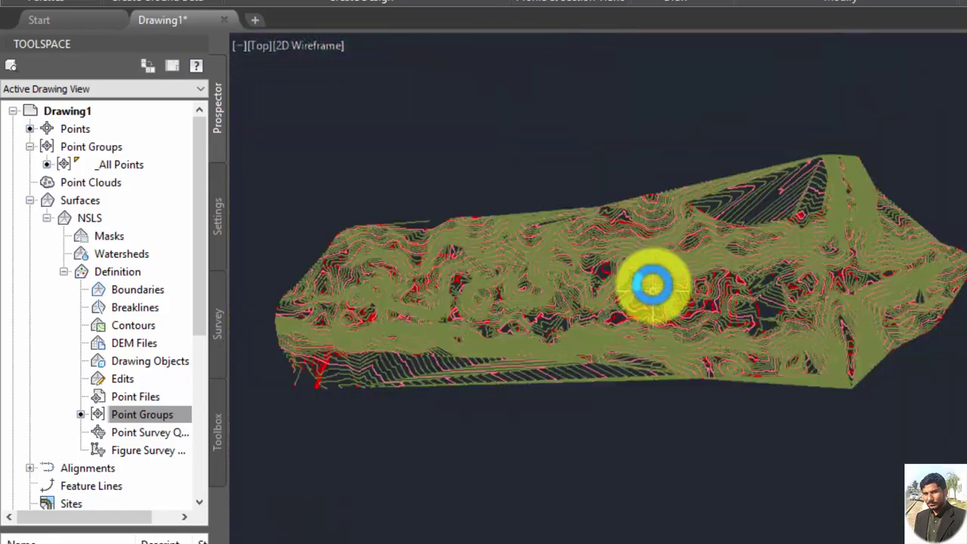
{"action": "scroll", "coordinate": [486, 280], "scroll_direction": "up", "scroll_amount": 2}
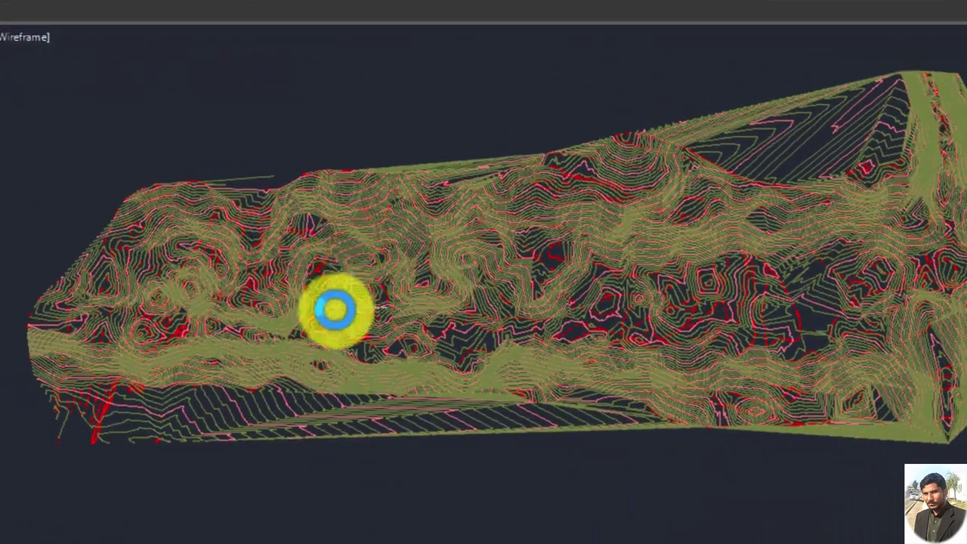
{"action": "scroll", "coordinate": [215, 185], "scroll_direction": "up", "scroll_amount": 3}
{"action": "scroll", "coordinate": [211, 196], "scroll_direction": "down", "scroll_amount": 3}
{"action": "scroll", "coordinate": [226, 219], "scroll_direction": "up", "scroll_amount": 1}
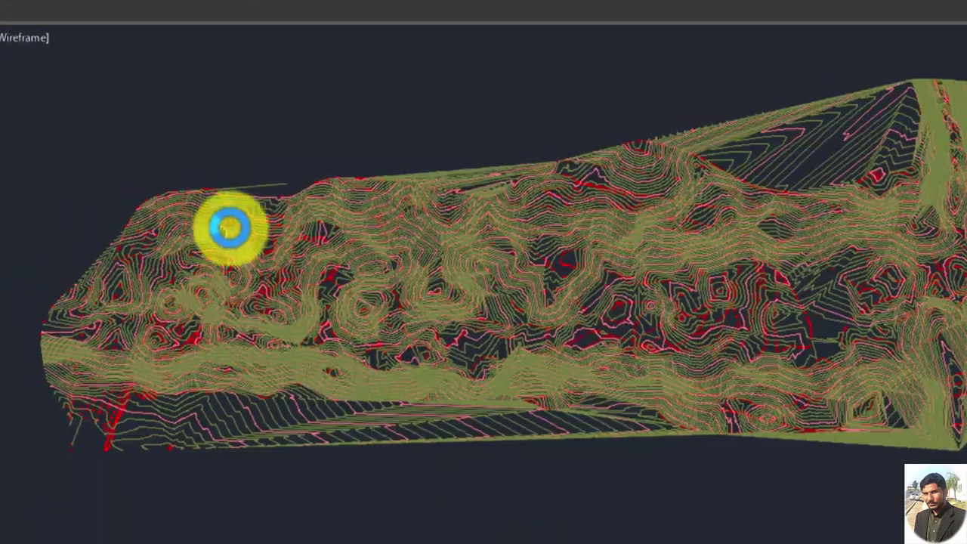
{"action": "scroll", "coordinate": [226, 242], "scroll_direction": "up", "scroll_amount": 1}
{"action": "scroll", "coordinate": [226, 252], "scroll_direction": "up", "scroll_amount": 2}
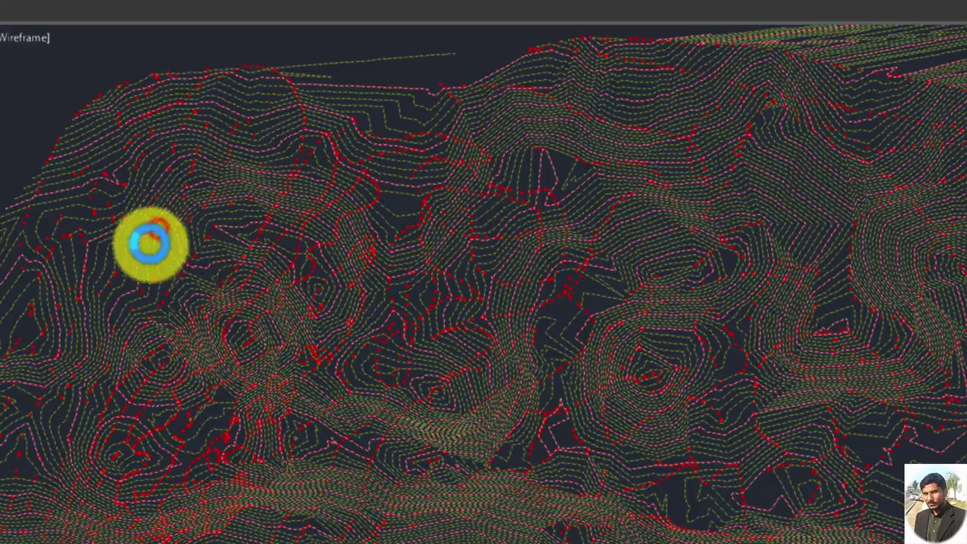
{"action": "middle_click_drag", "start_coordinate": [168, 248], "coordinate": [269, 244]}
{"action": "scroll", "coordinate": [272, 245], "scroll_direction": "down", "scroll_amount": 4}
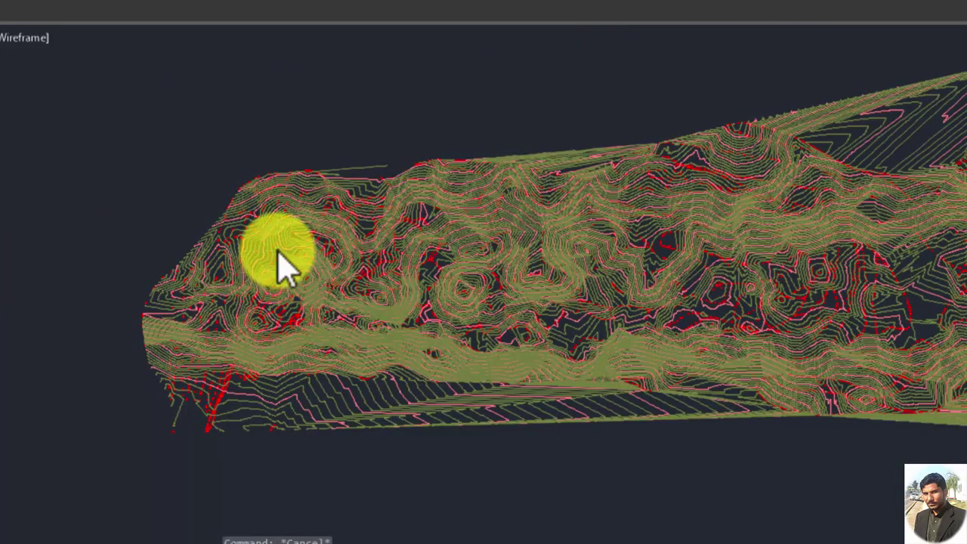
{"action": "scroll", "coordinate": [276, 268], "scroll_direction": "down", "scroll_amount": 2}
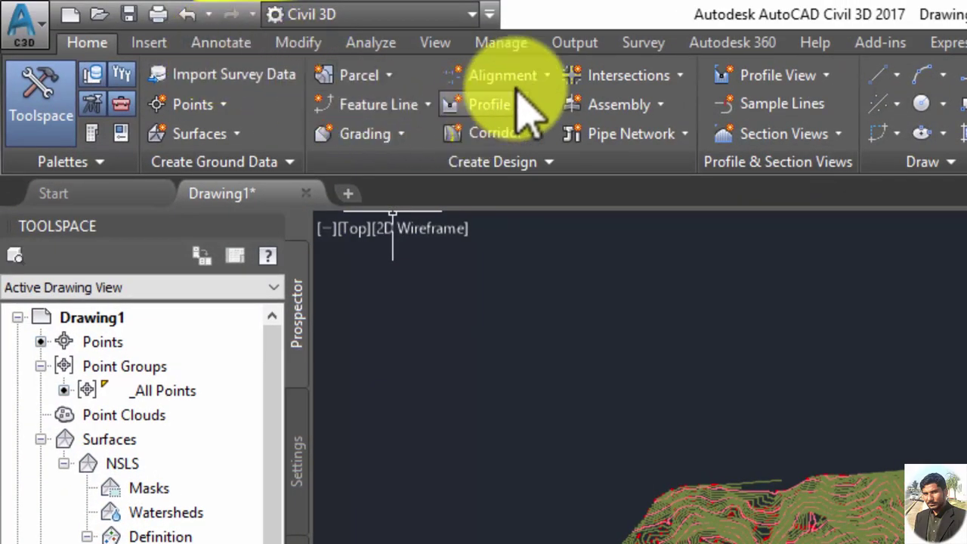
Create the centerline alignment DESIGN ALIGNMENT and choose the Tangent-Tangent (With curves) layout
{"action": "left_click", "coordinate": [547, 75]}
{"action": "type", "text": "DESIGN ALIGNMENT"}
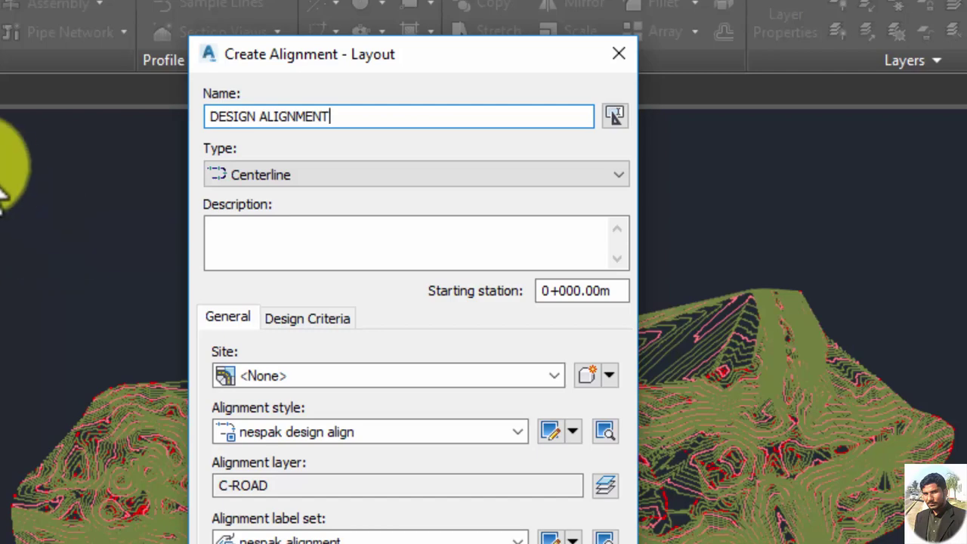
{"action": "key", "text": "Return"}
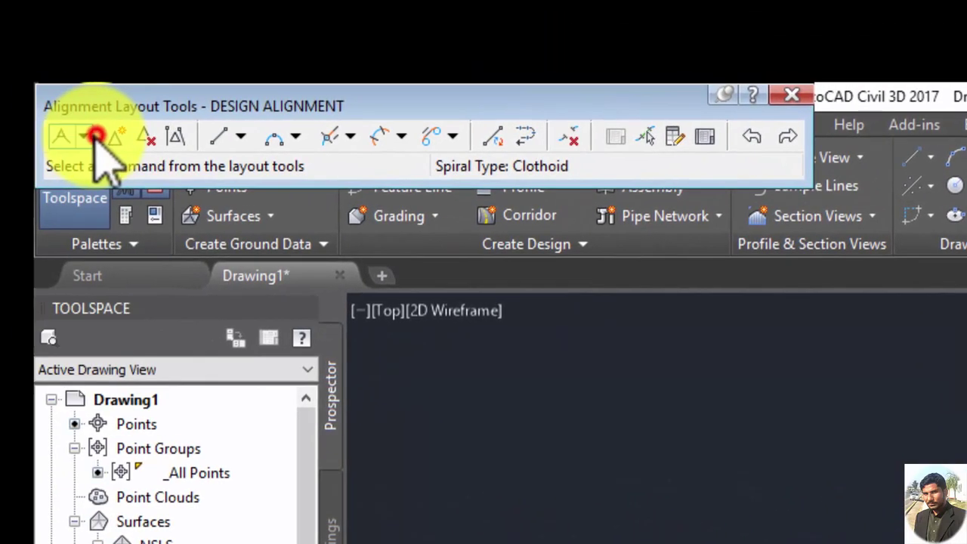
{"action": "left_click", "coordinate": [83, 136]}
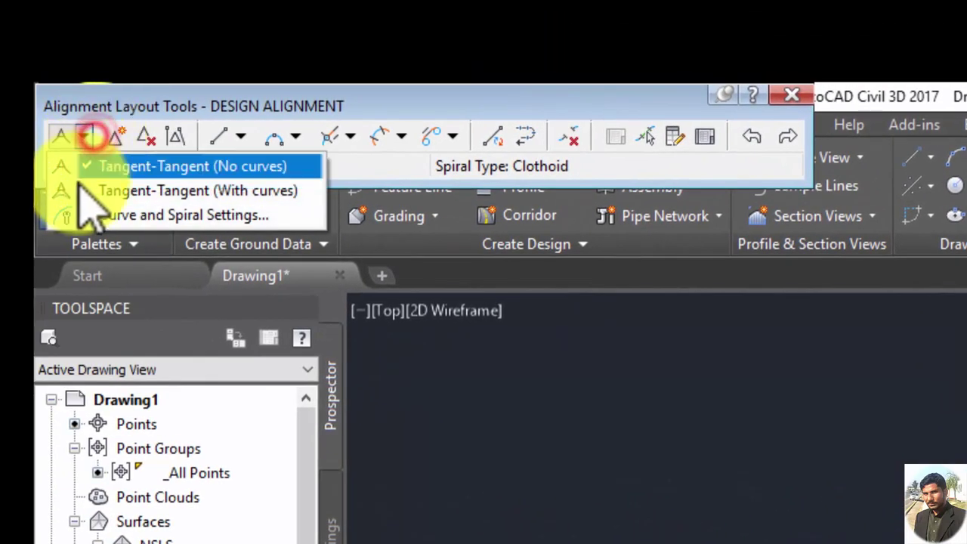
{"action": "left_click", "coordinate": [113, 195]}
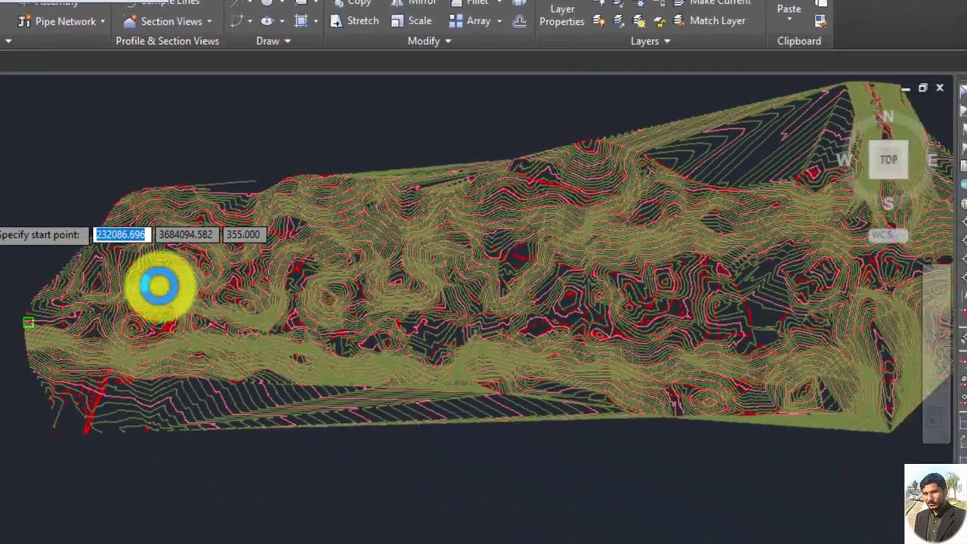
Place the alignment start at the surface's west end and its next bend point
{"action": "left_click", "coordinate": [187, 285]}
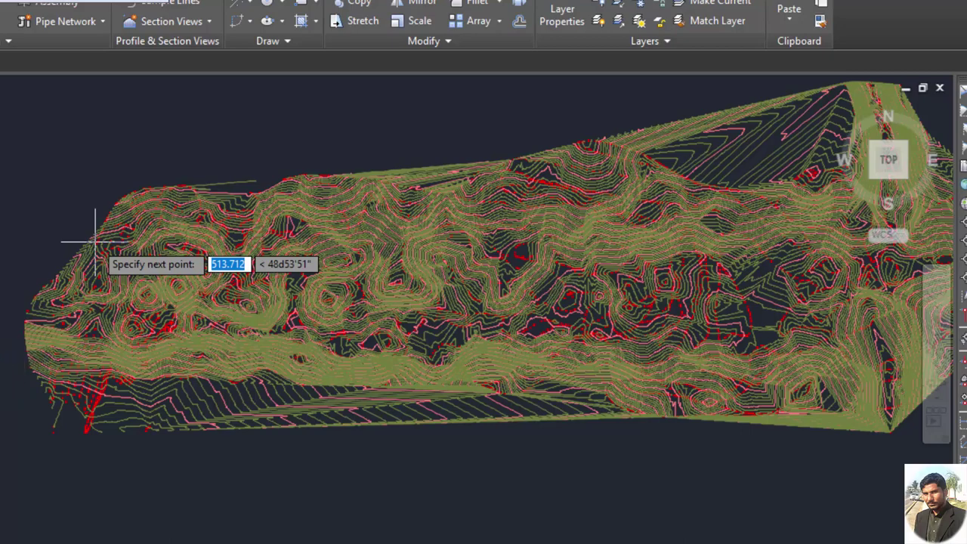
{"action": "scroll", "coordinate": [11, 408], "scroll_direction": "up", "scroll_amount": 2}
{"action": "scroll", "coordinate": [129, 315], "scroll_direction": "down", "scroll_amount": 3}
{"action": "scroll", "coordinate": [257, 452], "scroll_direction": "down", "scroll_amount": 2}
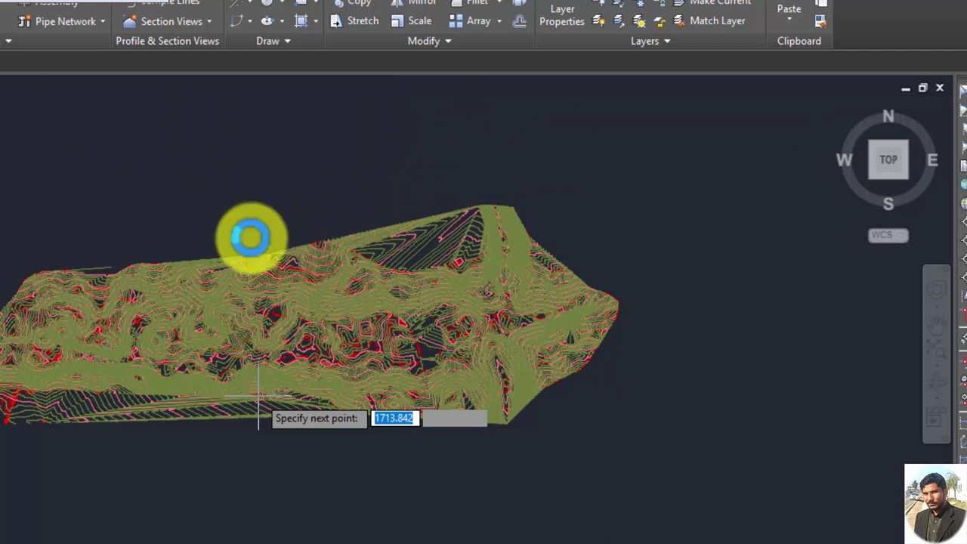
{"action": "scroll", "coordinate": [201, 237], "scroll_direction": "down", "scroll_amount": 2}
{"action": "scroll", "coordinate": [209, 234], "scroll_direction": "up", "scroll_amount": 4}
{"action": "scroll", "coordinate": [242, 161], "scroll_direction": "down", "scroll_amount": 3}
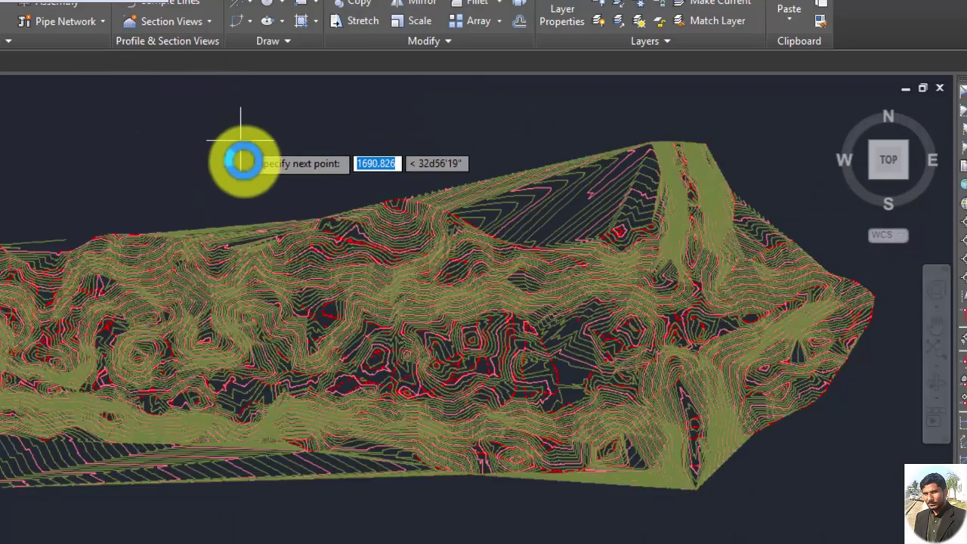
{"action": "scroll", "coordinate": [210, 280], "scroll_direction": "down", "scroll_amount": 2}
{"action": "scroll", "coordinate": [281, 249], "scroll_direction": "up", "scroll_amount": 2}
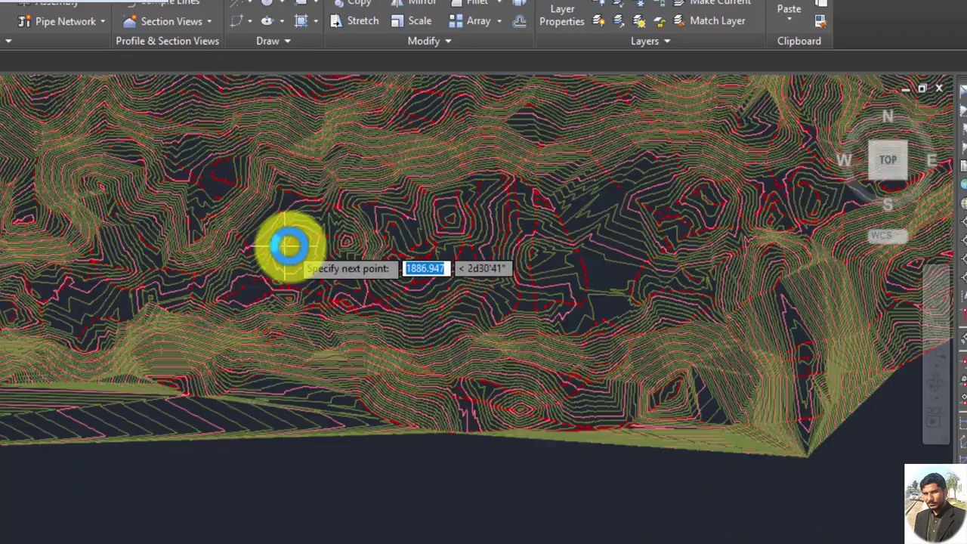
{"action": "left_click", "coordinate": [301, 247]}
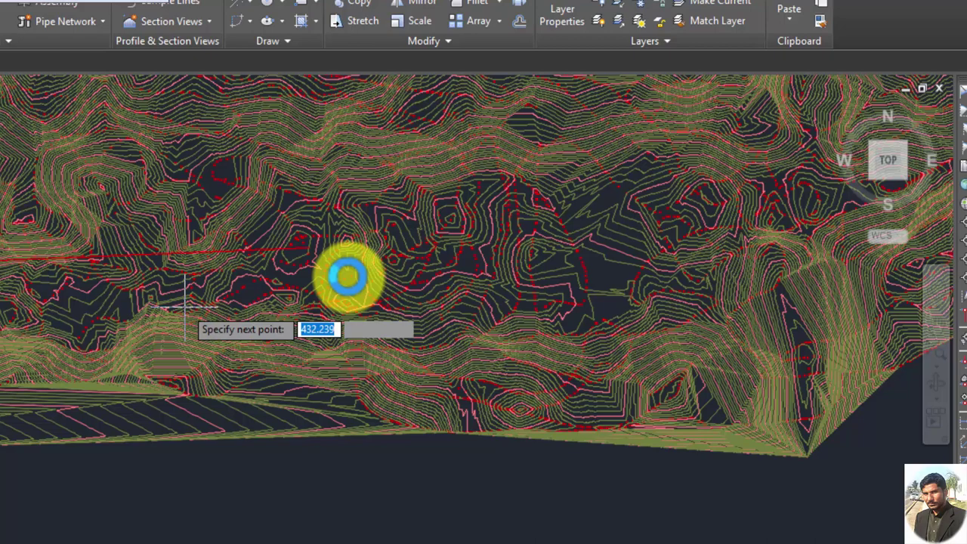
Finish the alignment across the surface, then select it for editing
{"action": "scroll", "coordinate": [347, 277], "scroll_direction": "down", "scroll_amount": 4}
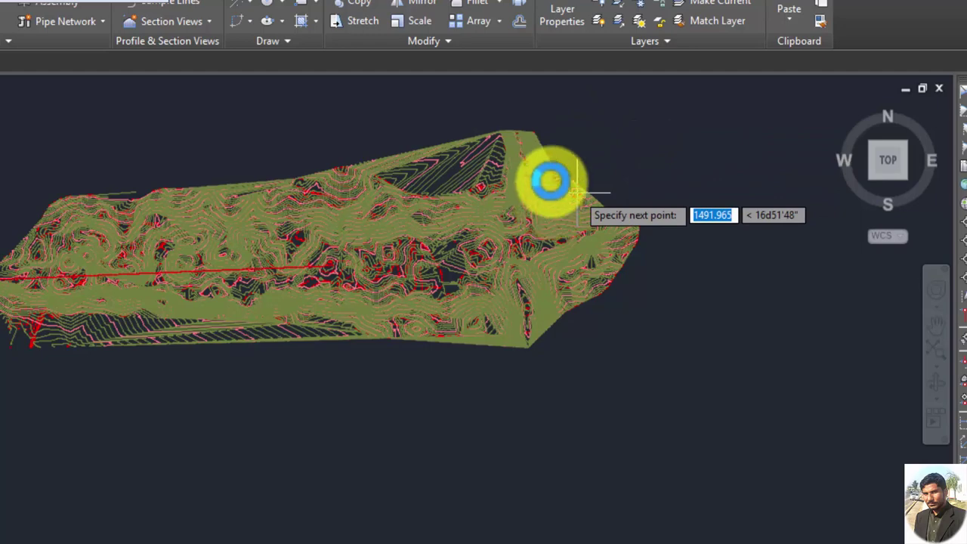
{"action": "scroll", "coordinate": [555, 171], "scroll_direction": "up", "scroll_amount": 3}
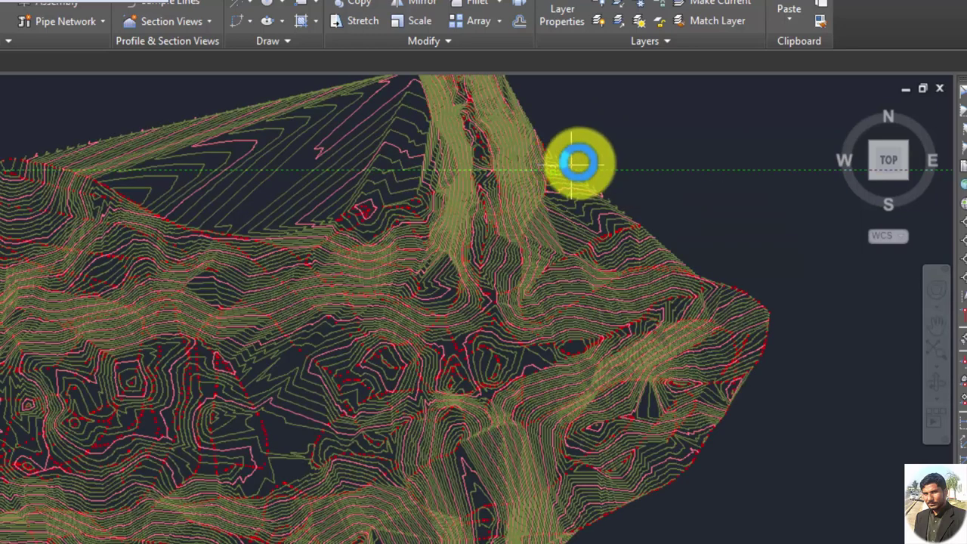
{"action": "scroll", "coordinate": [589, 162], "scroll_direction": "up", "scroll_amount": 2}
{"action": "scroll", "coordinate": [567, 185], "scroll_direction": "up", "scroll_amount": 2}
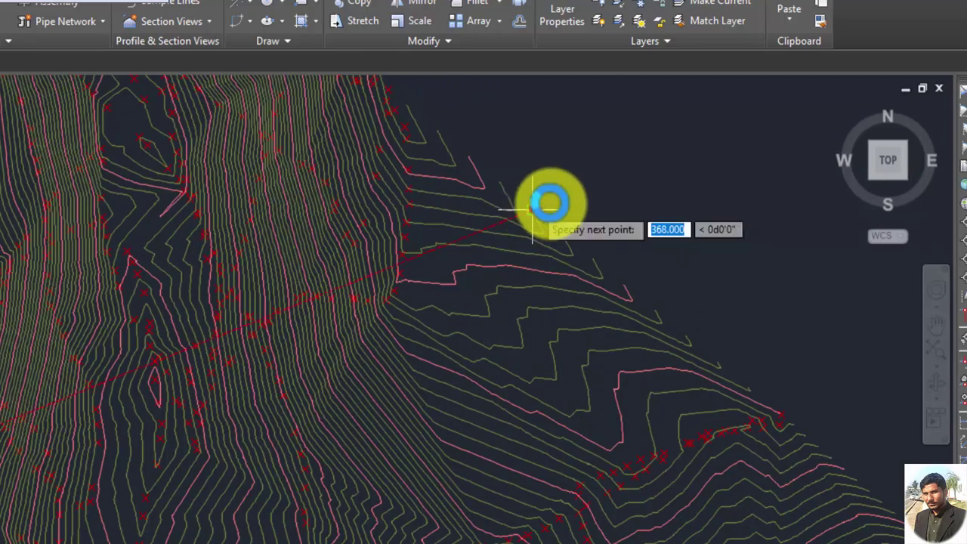
{"action": "scroll", "coordinate": [598, 179], "scroll_direction": "down", "scroll_amount": 2}
{"action": "scroll", "coordinate": [532, 208], "scroll_direction": "down", "scroll_amount": 1}
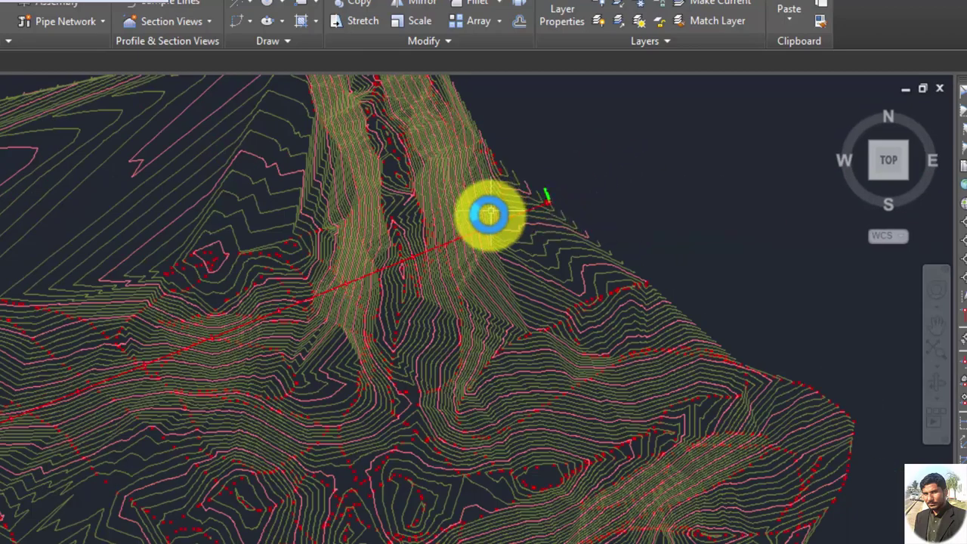
{"action": "scroll", "coordinate": [169, 380], "scroll_direction": "down", "scroll_amount": 4}
{"action": "scroll", "coordinate": [334, 371], "scroll_direction": "up", "scroll_amount": 1}
{"action": "scroll", "coordinate": [500, 290], "scroll_direction": "up", "scroll_amount": 3}
{"action": "scroll", "coordinate": [525, 362], "scroll_direction": "up", "scroll_amount": 2}
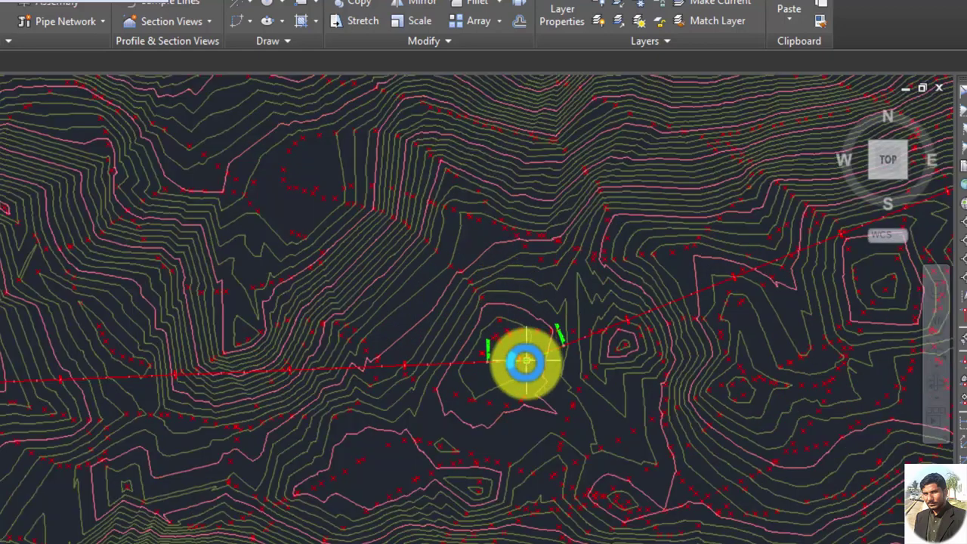
{"action": "scroll", "coordinate": [526, 363], "scroll_direction": "up", "scroll_amount": 5}
{"action": "left_click", "coordinate": [520, 363]}
{"action": "left_click", "coordinate": [529, 361]}
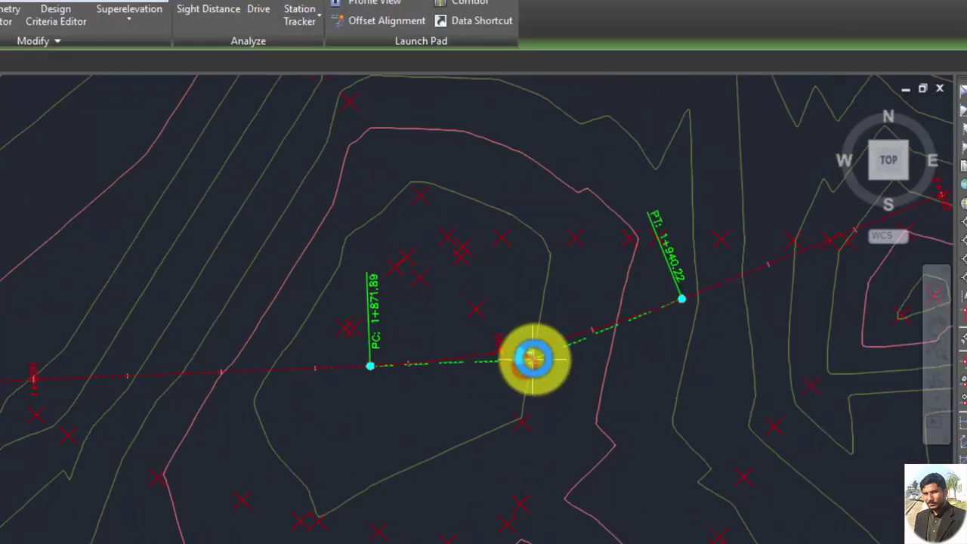
Stretch the alignment's bend point to a new spot and review the reshaped tangents and curve
{"action": "scroll", "coordinate": [476, 364], "scroll_direction": "down", "scroll_amount": 4}
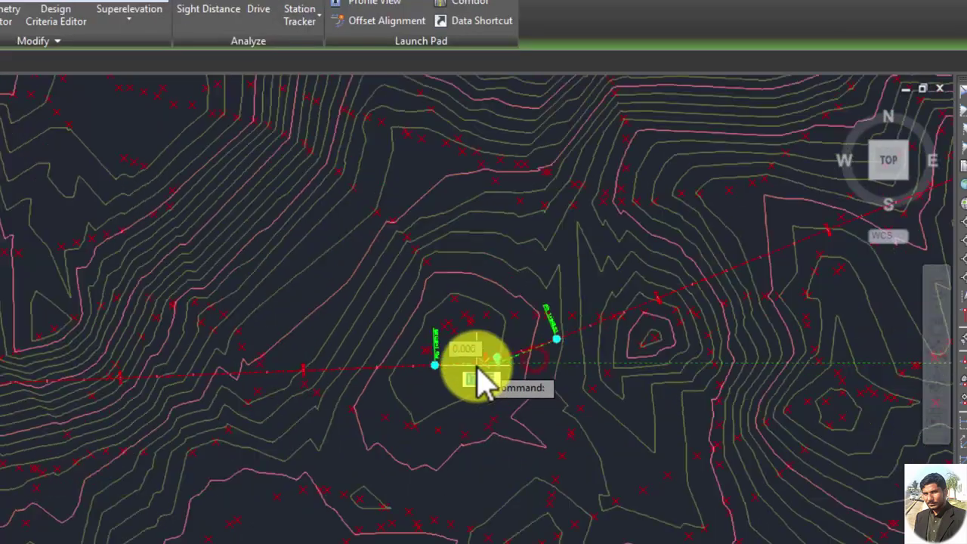
{"action": "left_click", "coordinate": [526, 477]}
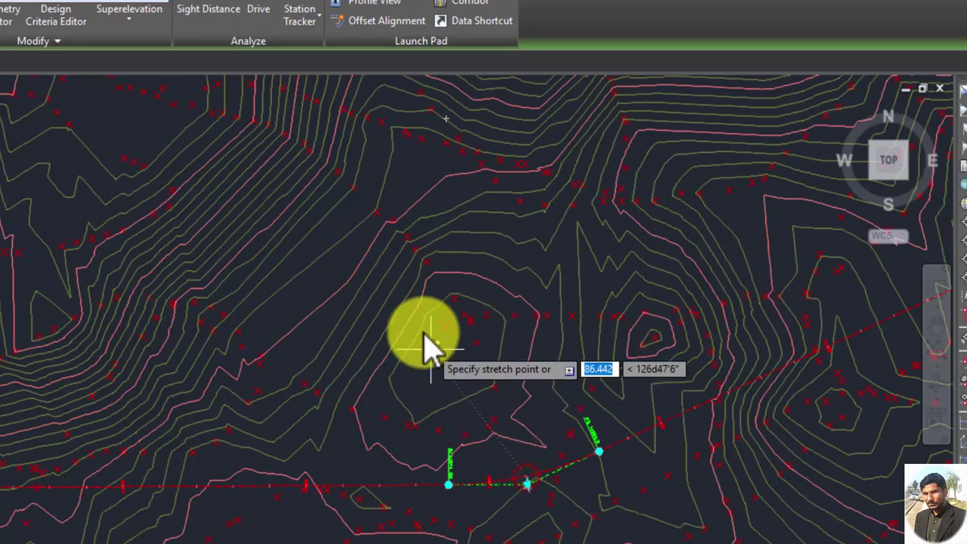
{"action": "scroll", "coordinate": [481, 372], "scroll_direction": "down", "scroll_amount": 3}
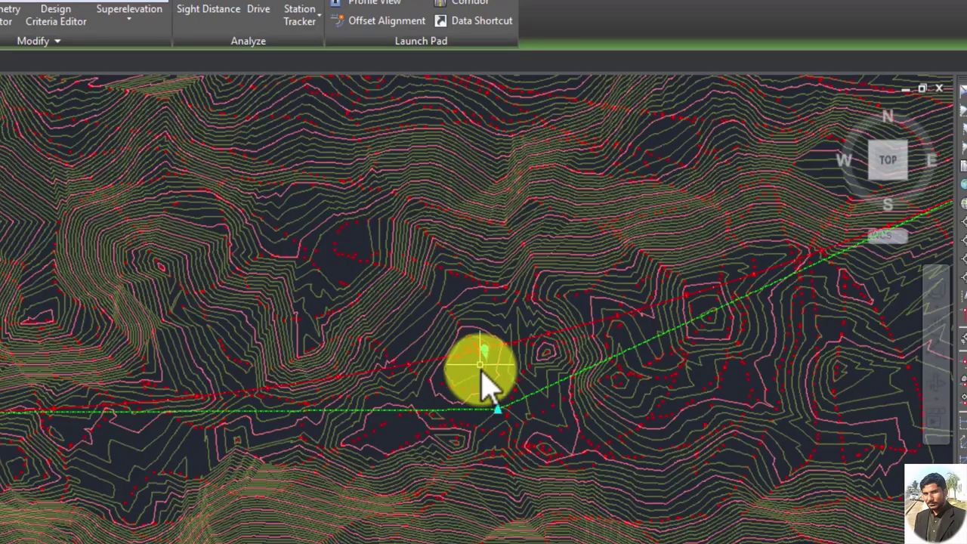
{"action": "middle_click_drag", "start_coordinate": [483, 385], "coordinate": [487, 393], "text": "shift"}
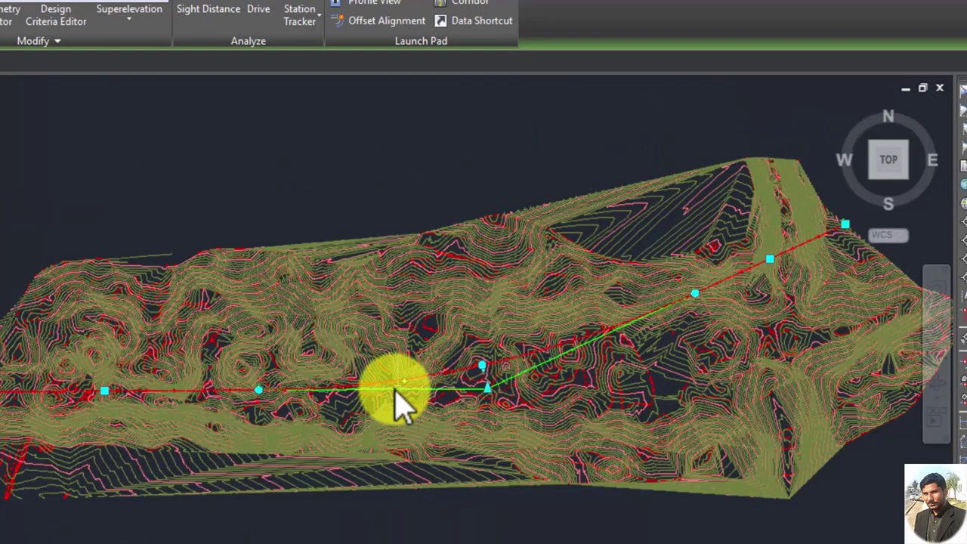
{"action": "scroll", "coordinate": [457, 399], "scroll_direction": "up", "scroll_amount": 2}
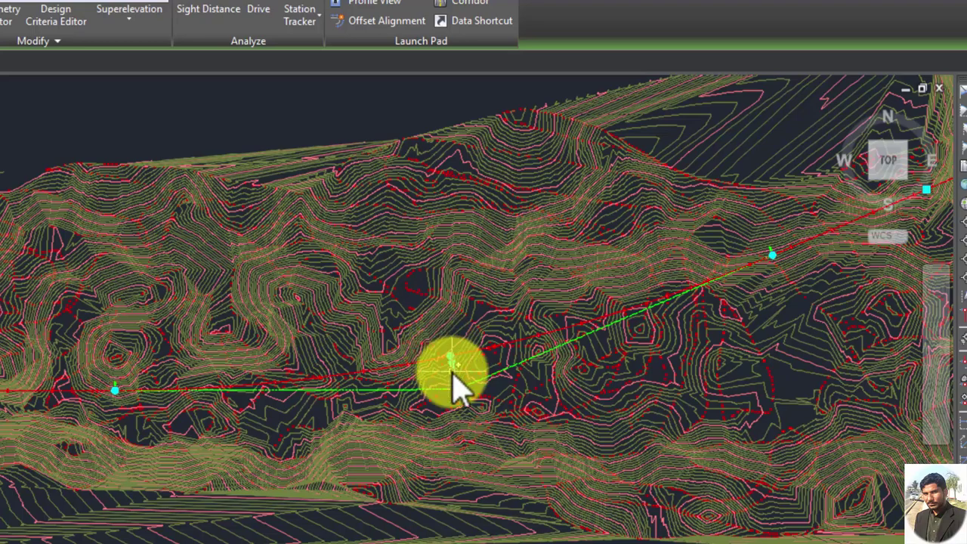
{"action": "scroll", "coordinate": [455, 389], "scroll_direction": "up", "scroll_amount": 5}
{"action": "scroll", "coordinate": [450, 391], "scroll_direction": "up", "scroll_amount": 2}
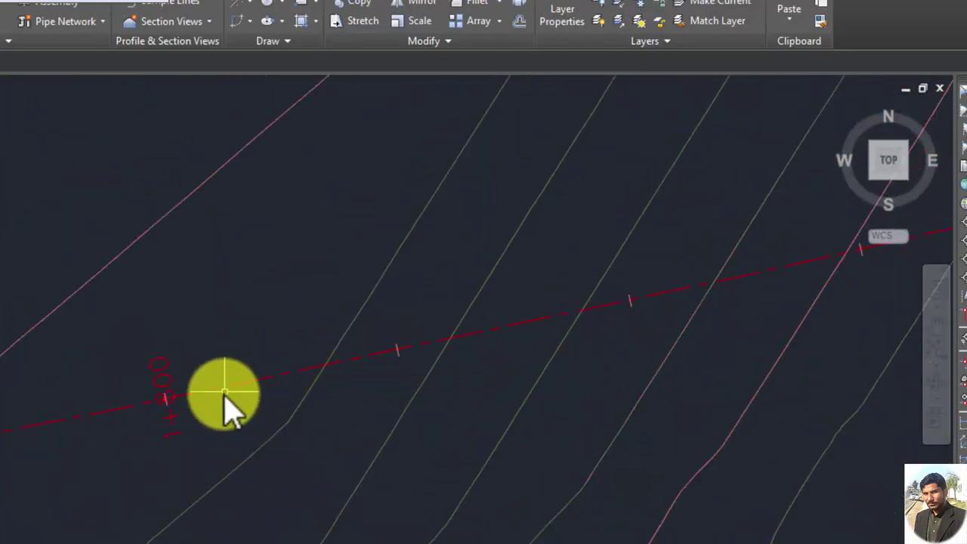
{"action": "scroll", "coordinate": [207, 350], "scroll_direction": "down", "scroll_amount": 5}
{"action": "scroll", "coordinate": [334, 325], "scroll_direction": "down", "scroll_amount": 3}
{"action": "scroll", "coordinate": [360, 335], "scroll_direction": "down", "scroll_amount": 3}
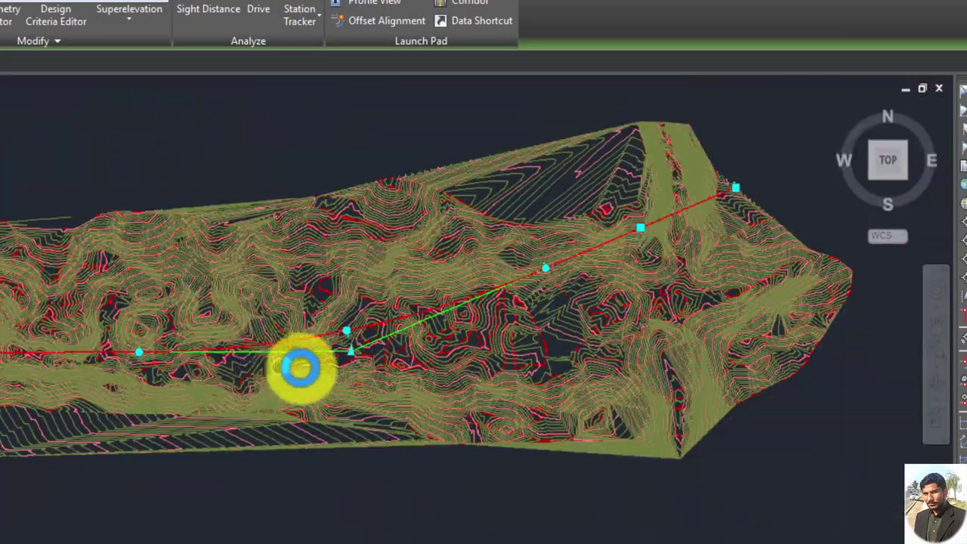
{"action": "scroll", "coordinate": [98, 309], "scroll_direction": "up", "scroll_amount": 3}
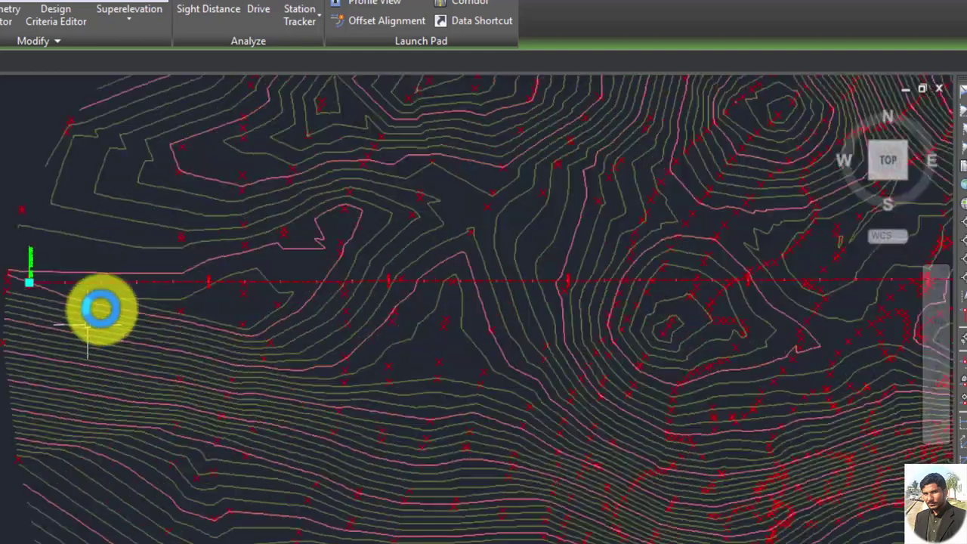
{"action": "scroll", "coordinate": [35, 265], "scroll_direction": "up", "scroll_amount": 2}
{"action": "scroll", "coordinate": [23, 265], "scroll_direction": "up", "scroll_amount": 2}
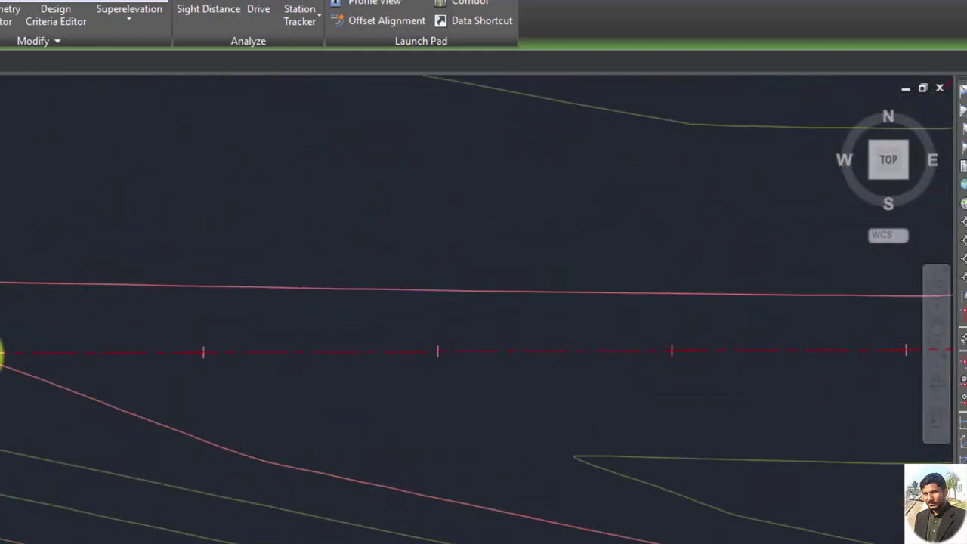
{"action": "scroll", "coordinate": [8, 377], "scroll_direction": "down", "scroll_amount": 2}
{"action": "scroll", "coordinate": [97, 390], "scroll_direction": "up", "scroll_amount": 2}
{"action": "scroll", "coordinate": [50, 384], "scroll_direction": "up", "scroll_amount": 2}
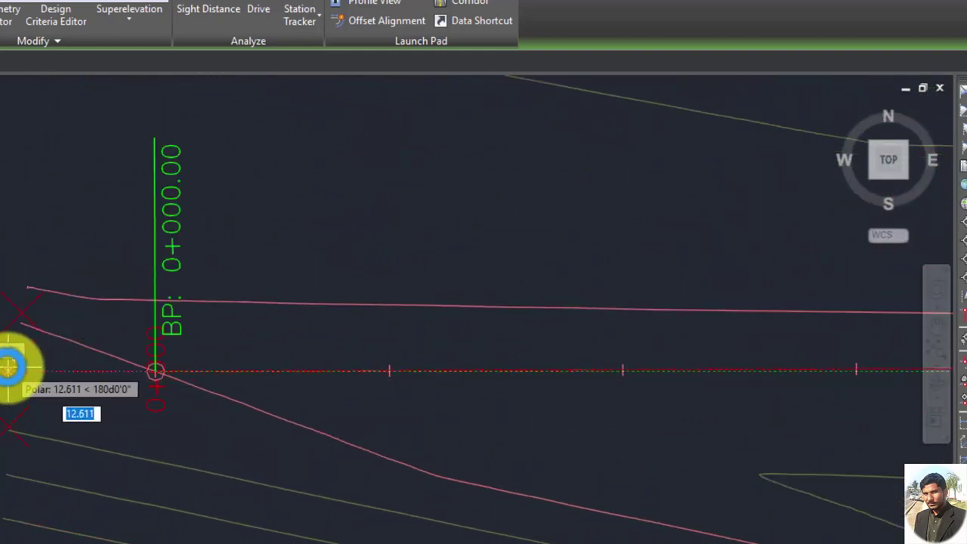
{"action": "key", "text": "Escape"}
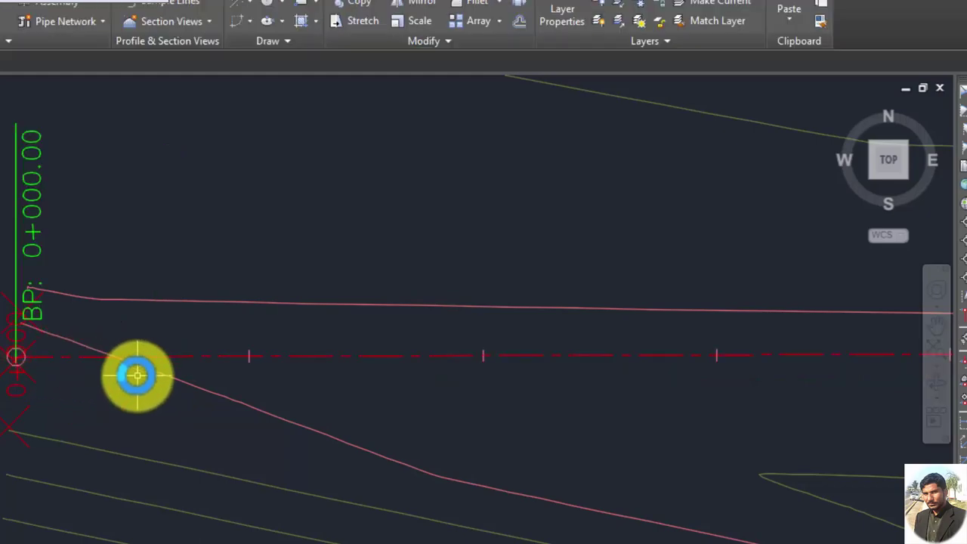
{"action": "scroll", "coordinate": [134, 367], "scroll_direction": "down", "scroll_amount": 3}
{"action": "scroll", "coordinate": [371, 381], "scroll_direction": "down", "scroll_amount": 2}
{"action": "scroll", "coordinate": [129, 406], "scroll_direction": "up", "scroll_amount": 2}
{"action": "scroll", "coordinate": [198, 385], "scroll_direction": "down", "scroll_amount": 2}
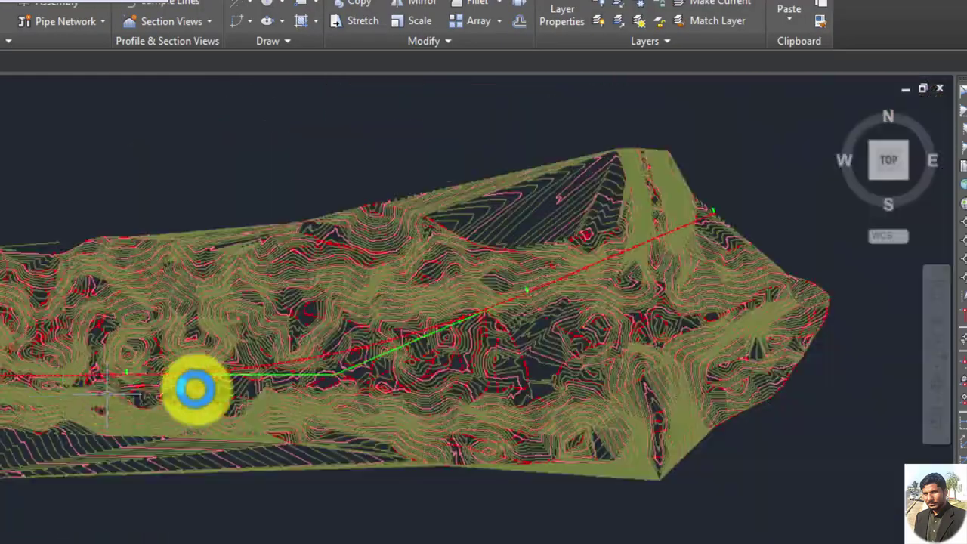
{"action": "scroll", "coordinate": [330, 395], "scroll_direction": "up", "scroll_amount": 1}
{"action": "scroll", "coordinate": [565, 289], "scroll_direction": "up", "scroll_amount": 3}
{"action": "scroll", "coordinate": [566, 289], "scroll_direction": "up", "scroll_amount": 3}
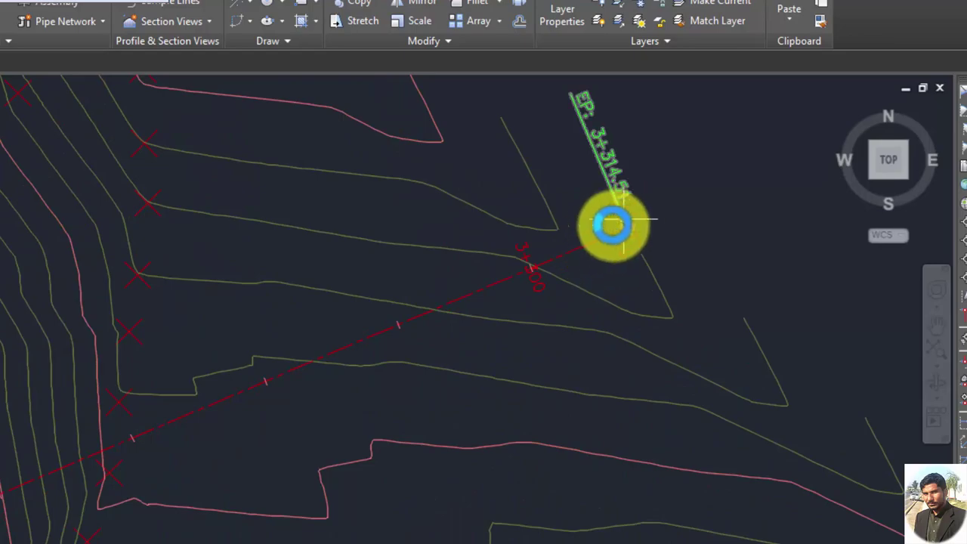
{"action": "scroll", "coordinate": [627, 162], "scroll_direction": "up", "scroll_amount": 1}
{"action": "scroll", "coordinate": [594, 216], "scroll_direction": "down", "scroll_amount": 3}
{"action": "scroll", "coordinate": [535, 270], "scroll_direction": "down", "scroll_amount": 3}
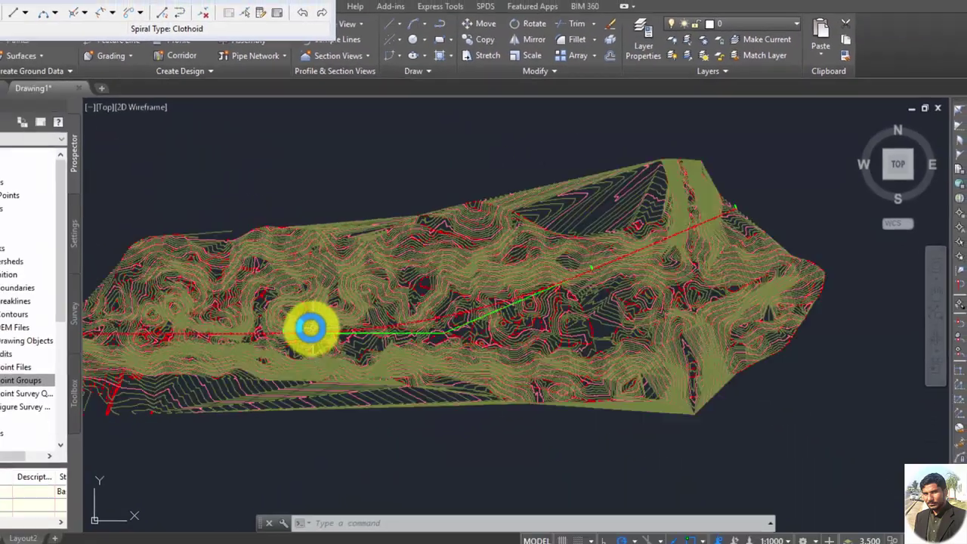
{"action": "scroll", "coordinate": [351, 325], "scroll_direction": "up", "scroll_amount": 3}
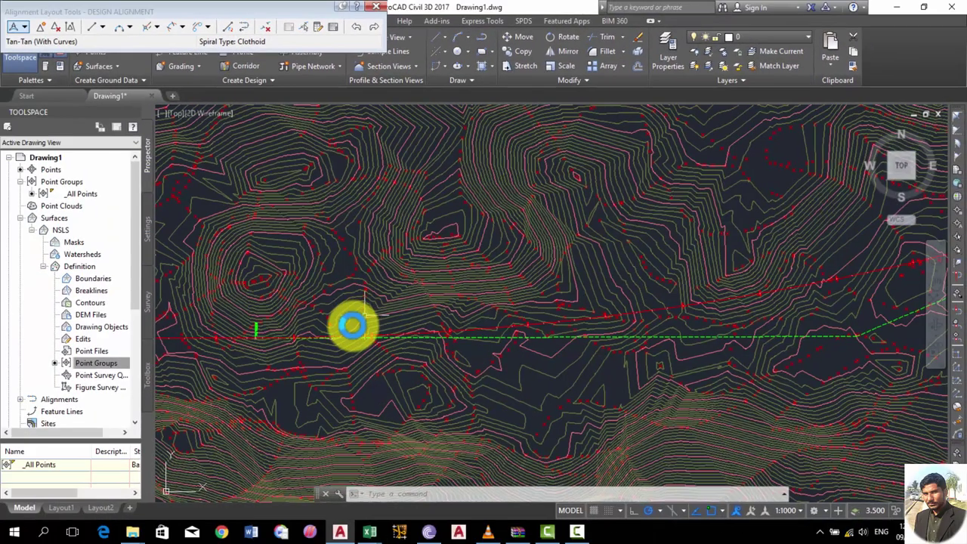
{"action": "scroll", "coordinate": [352, 325], "scroll_direction": "down", "scroll_amount": 3}
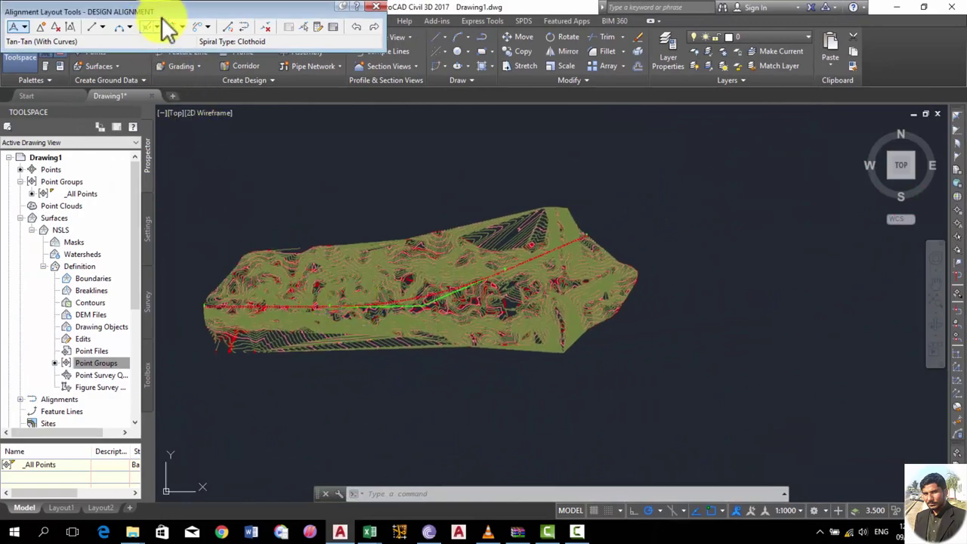
Sample the NSLS surface along DESIGN ALIGNMENT as a ground profile
{"action": "left_click", "coordinate": [375, 8]}
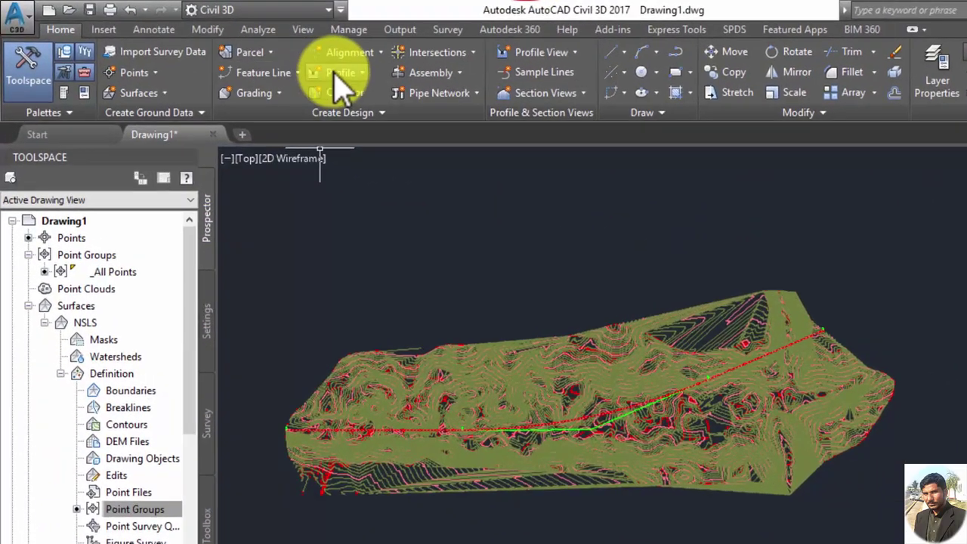
{"action": "left_click", "coordinate": [252, 52]}
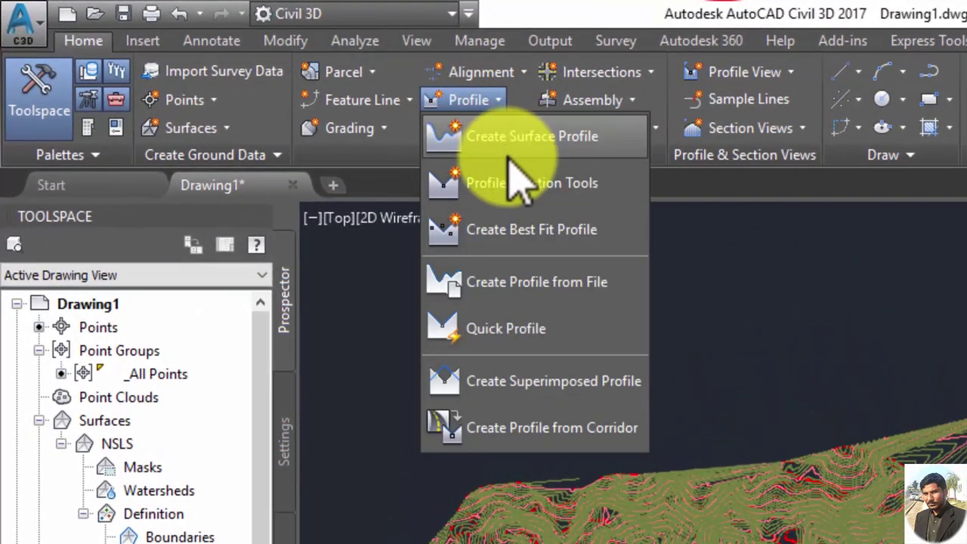
{"action": "left_click", "coordinate": [511, 141]}
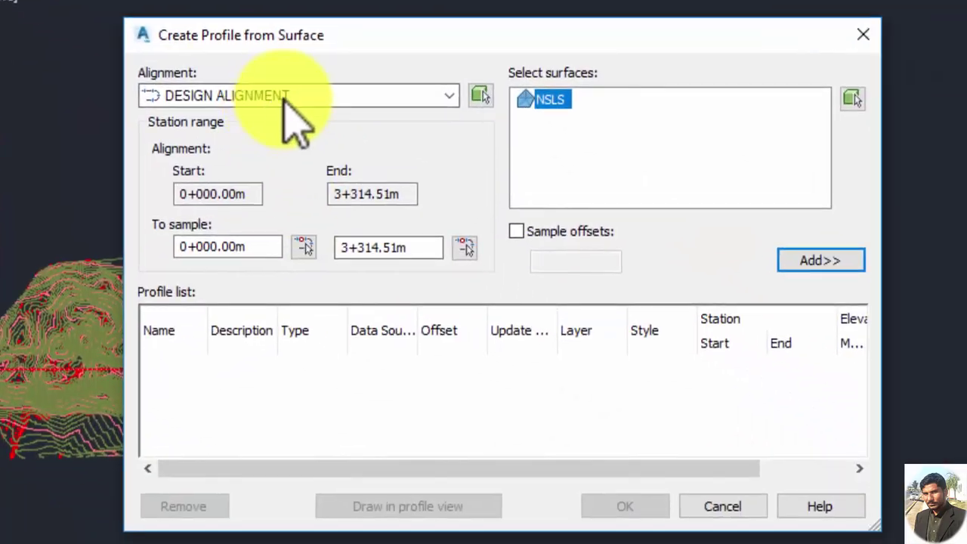
{"action": "left_click", "coordinate": [345, 93]}
{"action": "left_click", "coordinate": [561, 101]}
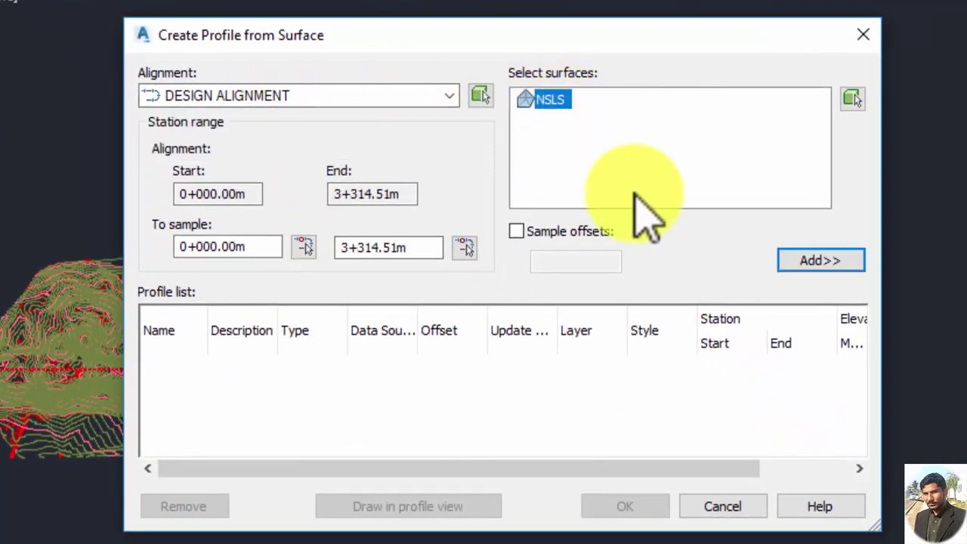
{"action": "left_click", "coordinate": [816, 262]}
{"action": "left_click", "coordinate": [453, 508]}
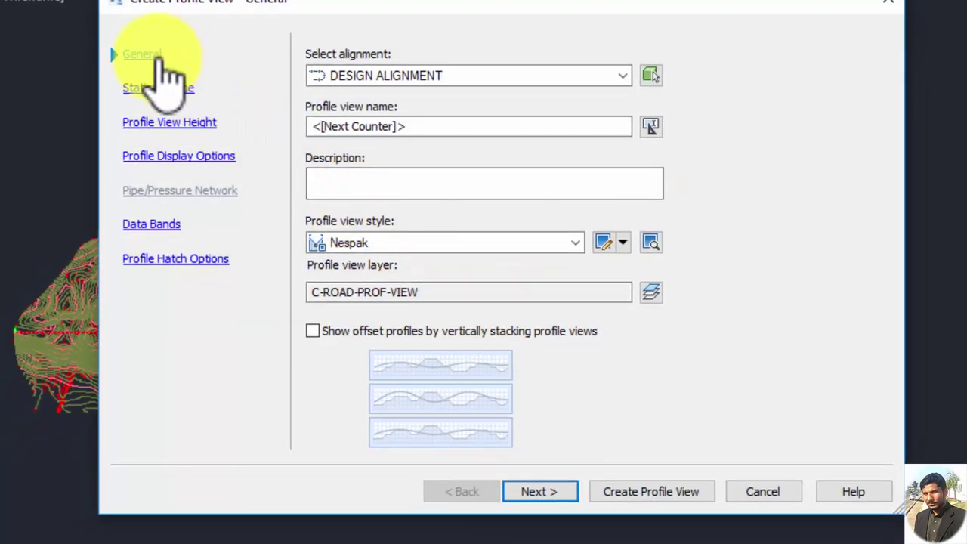
Create the profile view and place its origin below the surface
{"action": "left_click", "coordinate": [637, 489]}
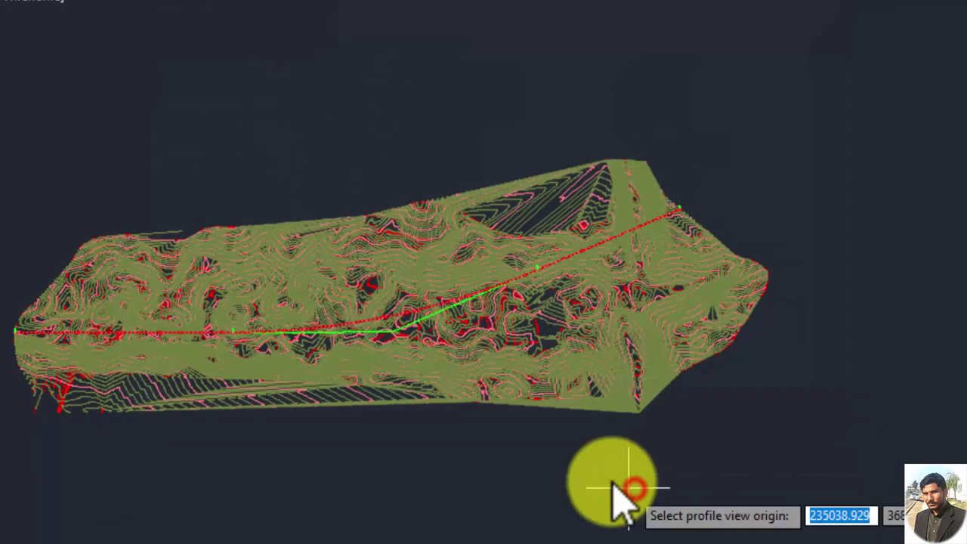
{"action": "left_click", "coordinate": [409, 355]}
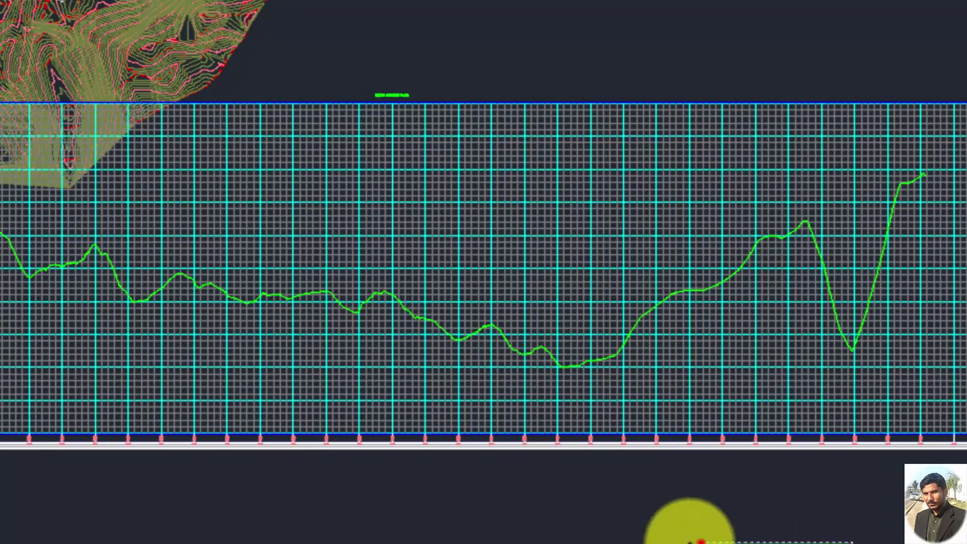
{"action": "scroll", "coordinate": [648, 356], "scroll_direction": "down", "scroll_amount": 2}
{"action": "scroll", "coordinate": [642, 324], "scroll_direction": "down", "scroll_amount": 2}
{"action": "middle_click_drag", "start_coordinate": [641, 324], "coordinate": [734, 346]}
{"action": "scroll", "coordinate": [734, 345], "scroll_direction": "up", "scroll_amount": 2}
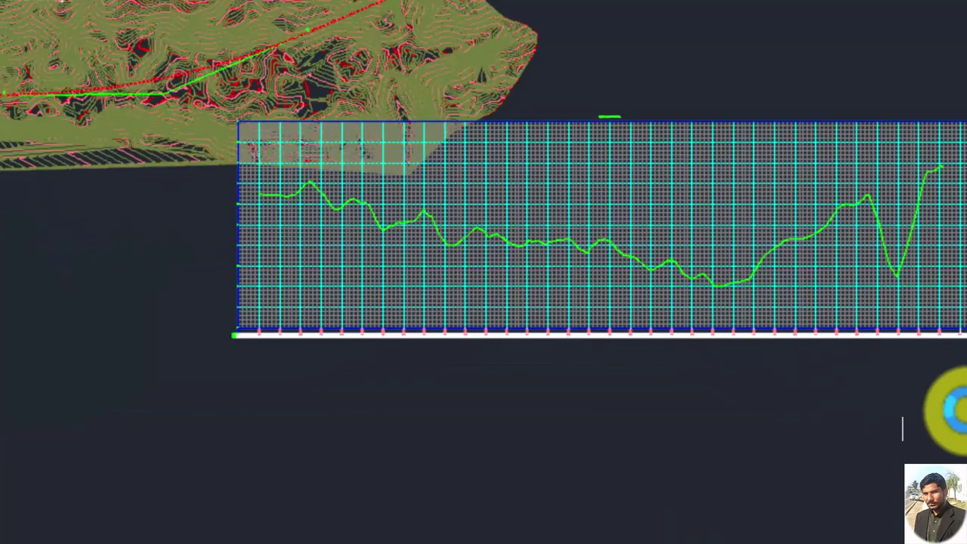
{"action": "left_click", "coordinate": [884, 227]}
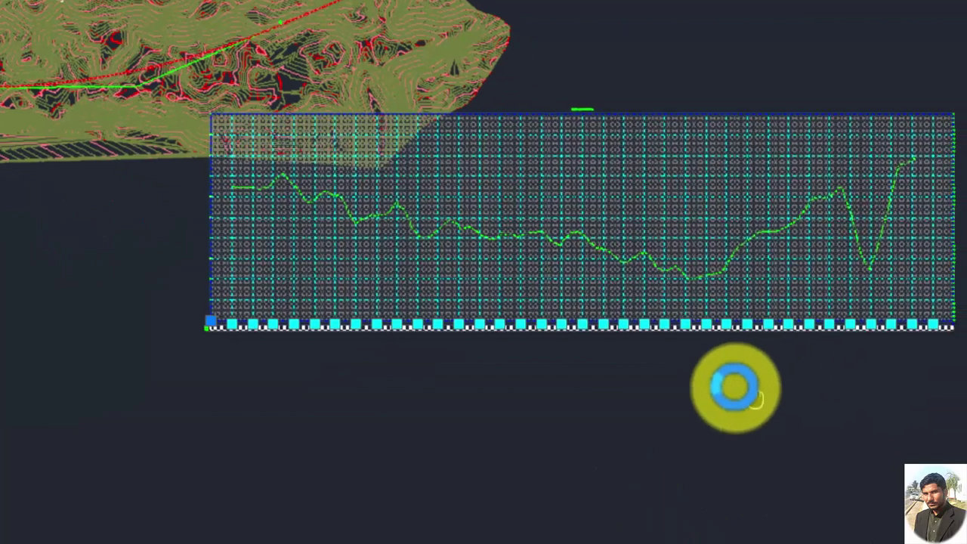
{"action": "middle_click_drag", "start_coordinate": [803, 410], "coordinate": [705, 423]}
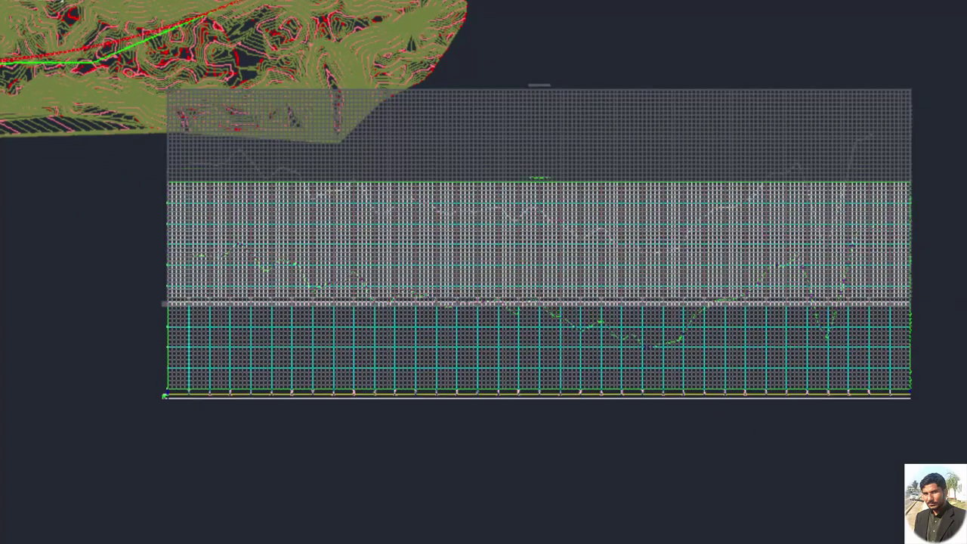
{"action": "scroll", "coordinate": [514, 241], "scroll_direction": "up", "scroll_amount": 5}
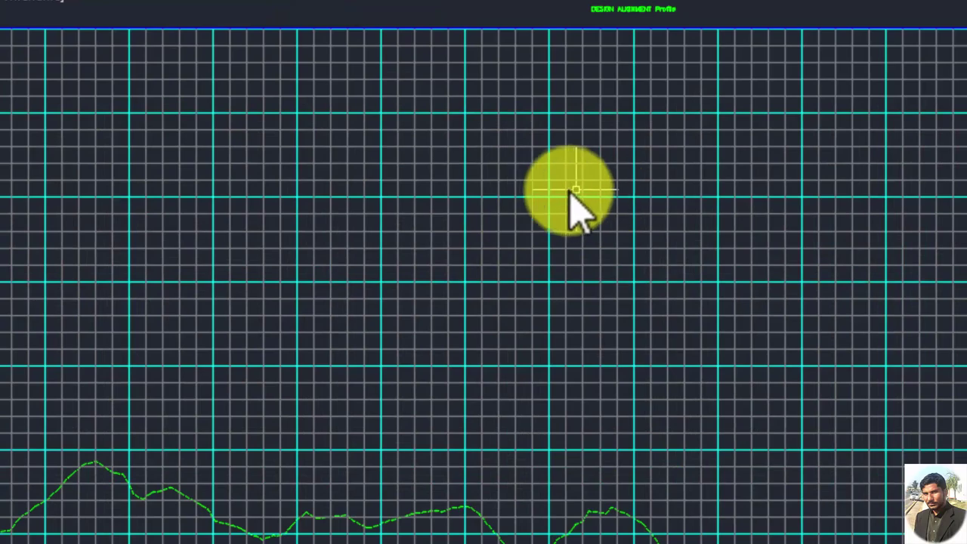
{"action": "scroll", "coordinate": [575, 190], "scroll_direction": "down", "scroll_amount": 5}
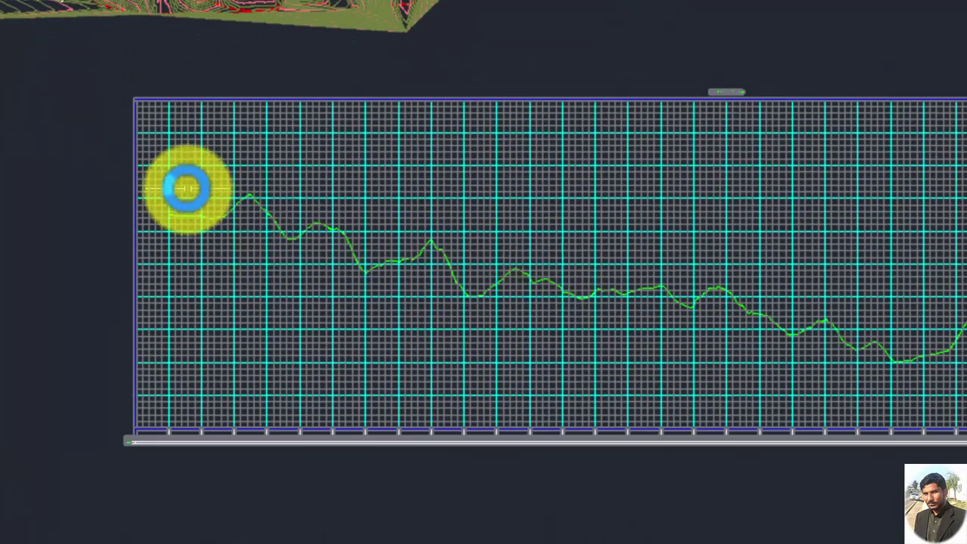
{"action": "scroll", "coordinate": [188, 188], "scroll_direction": "up", "scroll_amount": 3}
{"action": "scroll", "coordinate": [173, 287], "scroll_direction": "down", "scroll_amount": 3}
{"action": "middle_click_drag", "start_coordinate": [380, 320], "coordinate": [270, 292]}
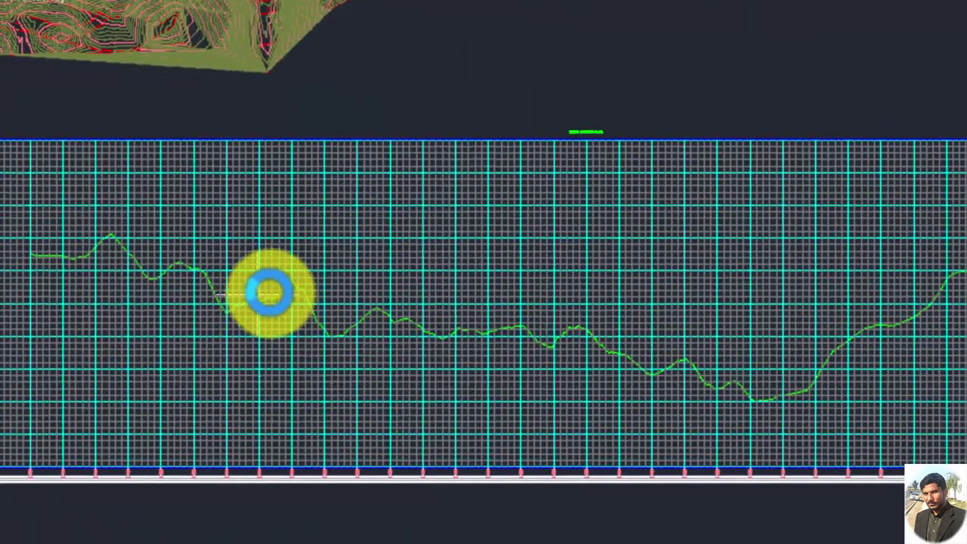
{"action": "scroll", "coordinate": [597, 136], "scroll_direction": "up", "scroll_amount": 5}
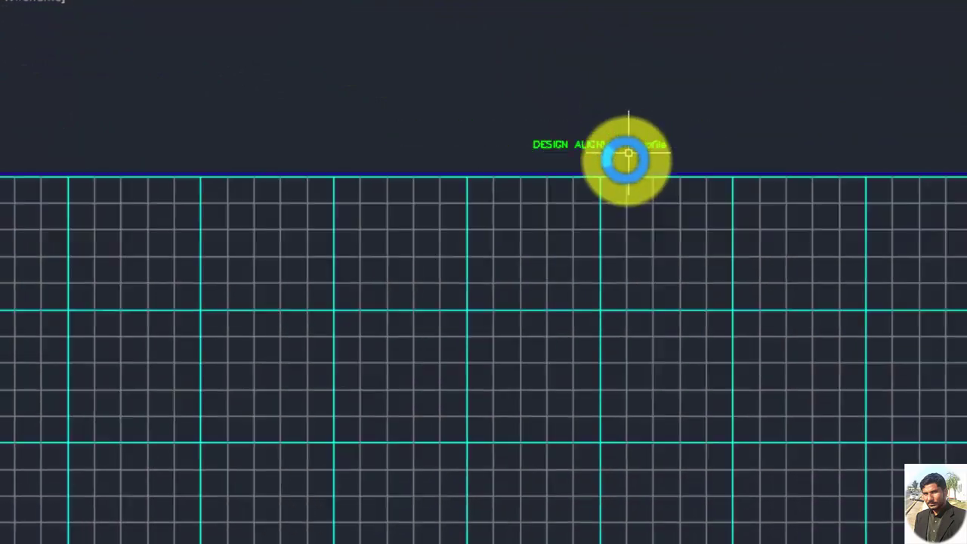
{"action": "scroll", "coordinate": [574, 227], "scroll_direction": "down", "scroll_amount": 5}
{"action": "scroll", "coordinate": [488, 285], "scroll_direction": "down", "scroll_amount": 2}
{"action": "scroll", "coordinate": [471, 328], "scroll_direction": "up", "scroll_amount": 3}
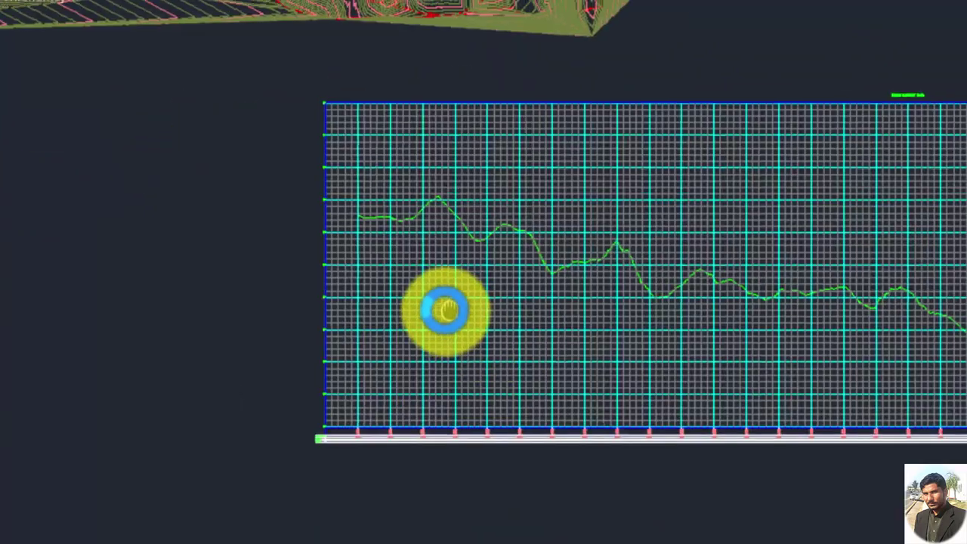
{"action": "middle_click_drag", "start_coordinate": [446, 310], "coordinate": [363, 382]}
{"action": "scroll", "coordinate": [287, 486], "scroll_direction": "up", "scroll_amount": 8}
{"action": "scroll", "coordinate": [188, 446], "scroll_direction": "up", "scroll_amount": 2}
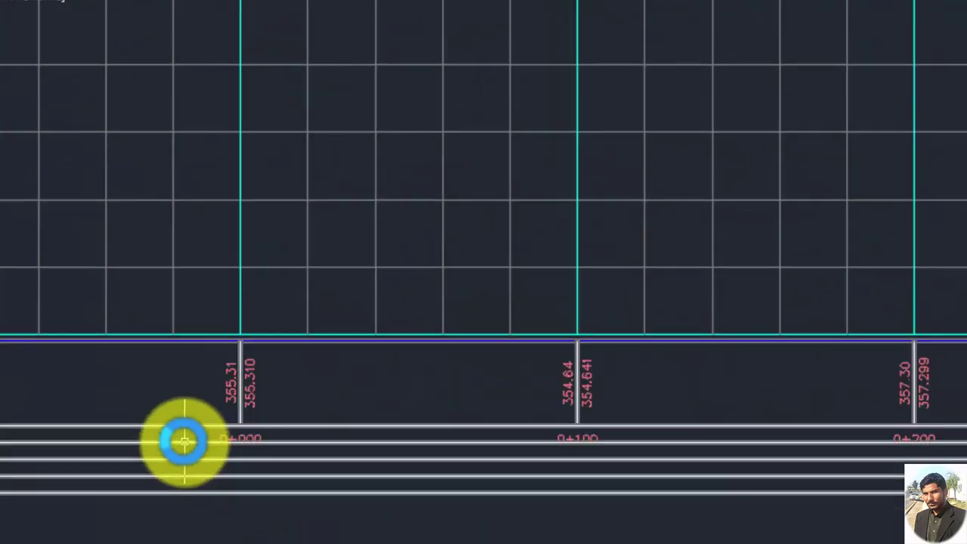
{"action": "scroll", "coordinate": [185, 442], "scroll_direction": "up", "scroll_amount": 3}
{"action": "scroll", "coordinate": [449, 395], "scroll_direction": "down", "scroll_amount": 4}
{"action": "scroll", "coordinate": [339, 424], "scroll_direction": "down", "scroll_amount": 2}
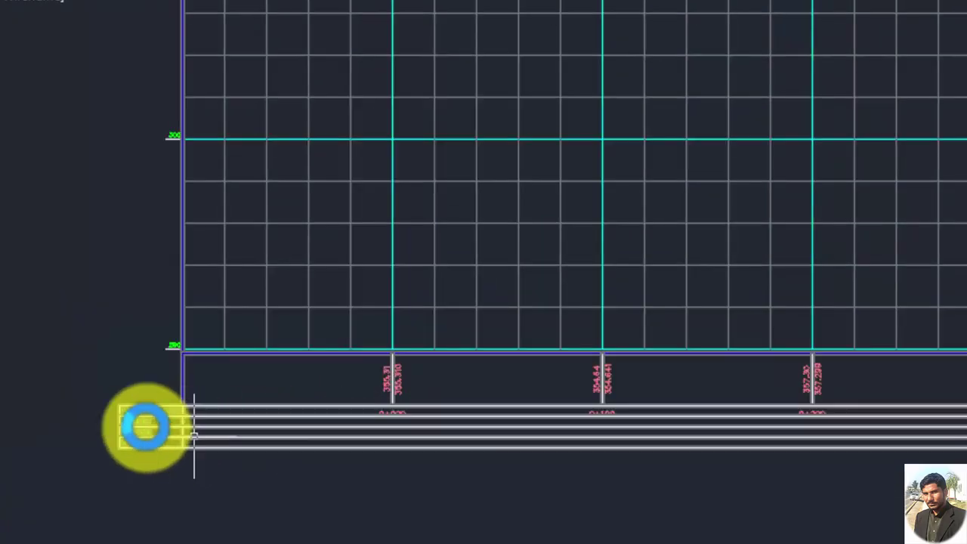
{"action": "scroll", "coordinate": [146, 427], "scroll_direction": "up", "scroll_amount": 7}
{"action": "scroll", "coordinate": [230, 434], "scroll_direction": "down", "scroll_amount": 4}
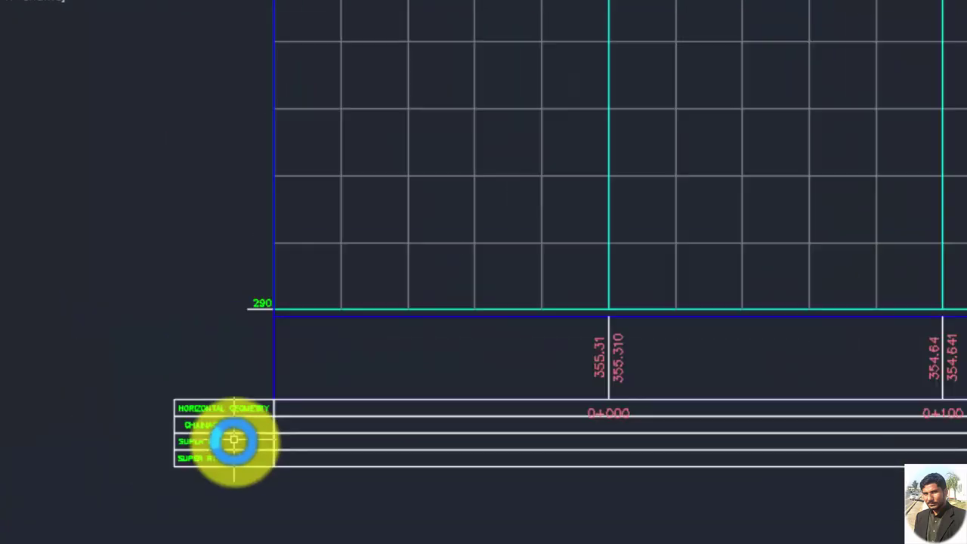
{"action": "scroll", "coordinate": [234, 440], "scroll_direction": "down", "scroll_amount": 2}
{"action": "scroll", "coordinate": [363, 453], "scroll_direction": "down", "scroll_amount": 4}
{"action": "mouse_move", "coordinate": [527, 352]}
{"action": "middle_mouse_down"}
{"action": "mouse_move", "coordinate": [340, 421]}
{"action": "mouse_move", "coordinate": [307, 406]}
{"action": "middle_mouse_up"}
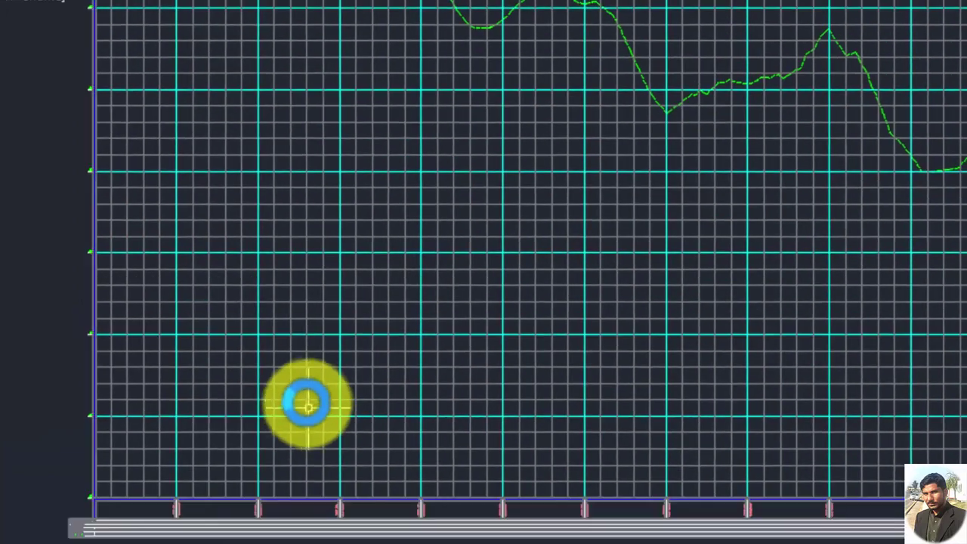
{"action": "scroll", "coordinate": [308, 407], "scroll_direction": "down", "scroll_amount": 5}
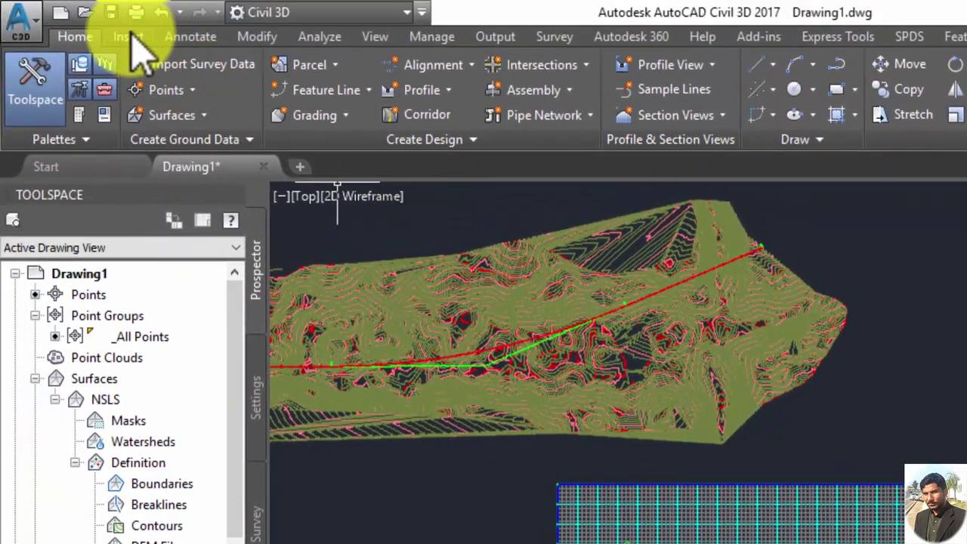
Create a new design profile named 'PGL' in the profile view with Profile Creation Tools
{"action": "left_click", "coordinate": [128, 36]}
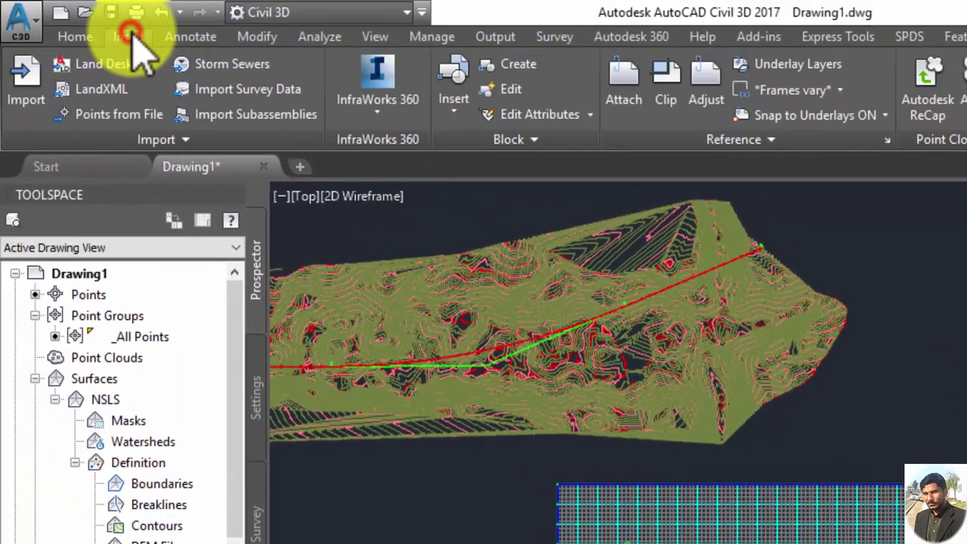
{"action": "left_click", "coordinate": [74, 36]}
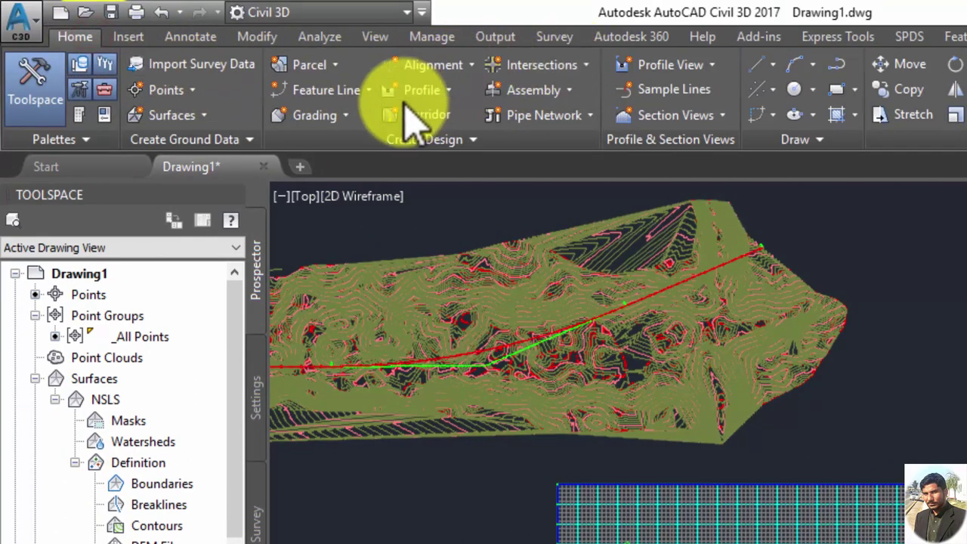
{"action": "left_click", "coordinate": [451, 91]}
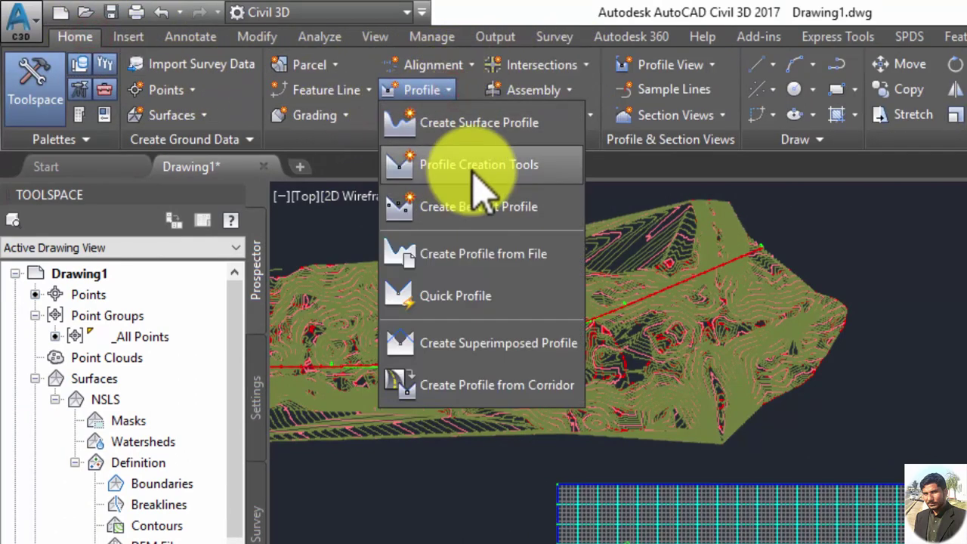
{"action": "left_click", "coordinate": [472, 170]}
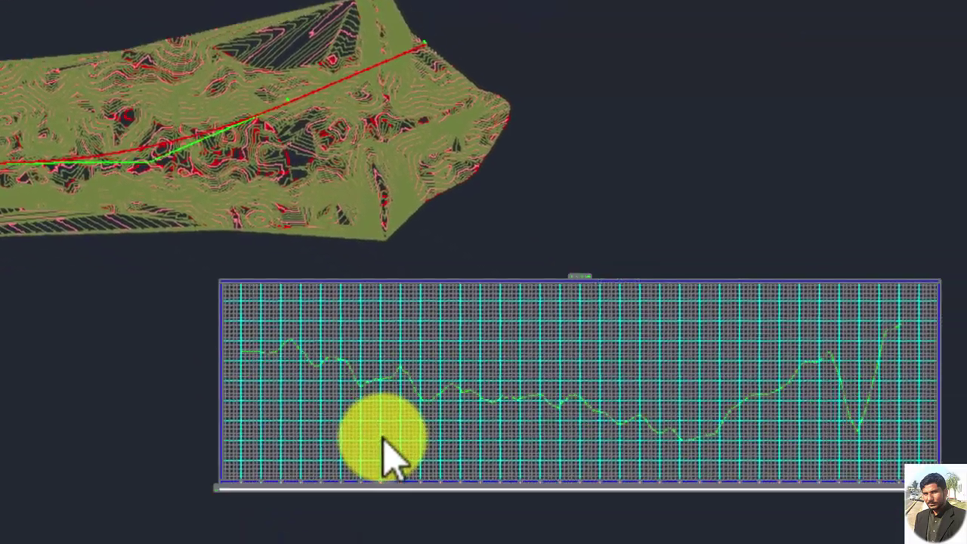
{"action": "left_click", "coordinate": [574, 484]}
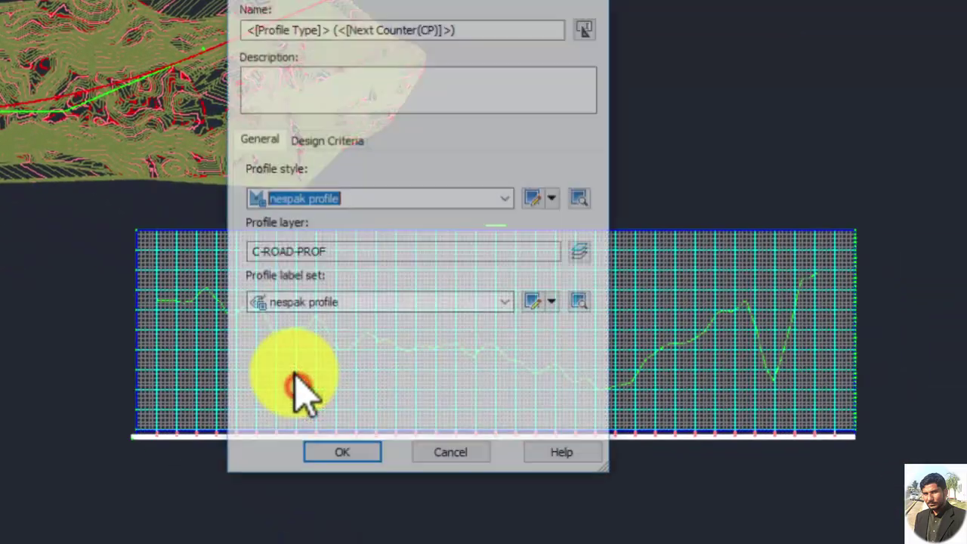
{"action": "left_click_drag", "start_coordinate": [402, 34], "coordinate": [195, 57]}
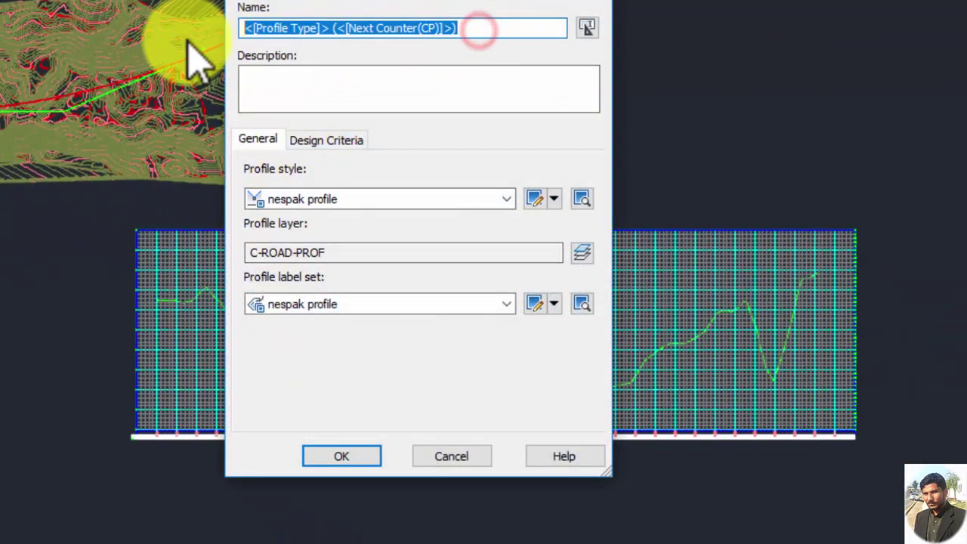
{"action": "type", "text": "PGL"}
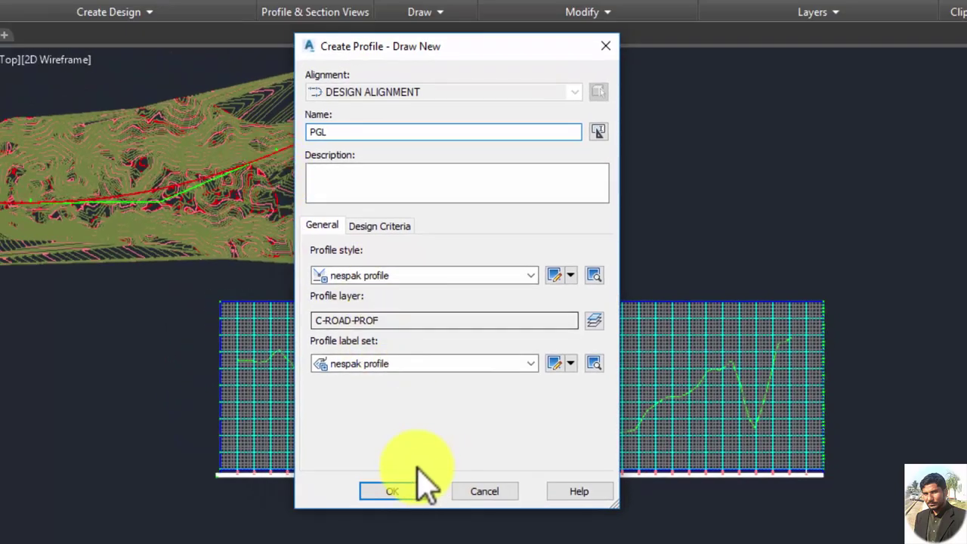
{"action": "left_click", "coordinate": [414, 492]}
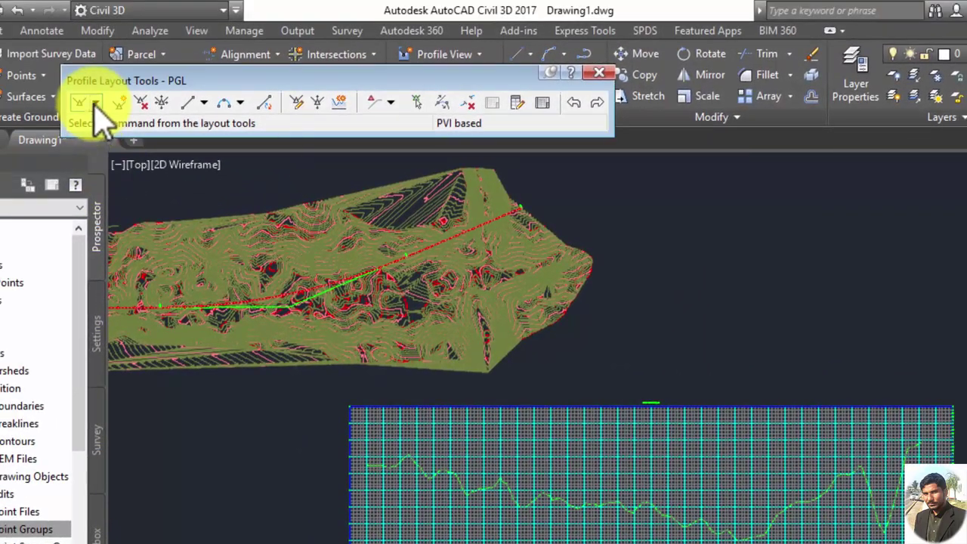
Set parabolic crest and sag vertical curves, each 300 m long, in Curve Settings
{"action": "left_click", "coordinate": [95, 103]}
{"action": "left_click", "coordinate": [136, 158]}
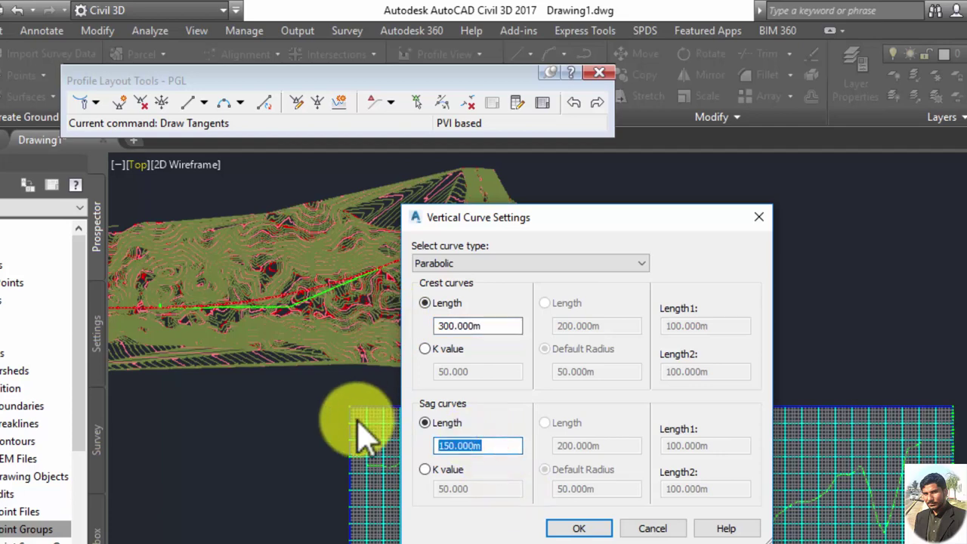
{"action": "left_click", "coordinate": [574, 531]}
{"action": "scroll", "coordinate": [366, 465], "scroll_direction": "up", "scroll_amount": 3}
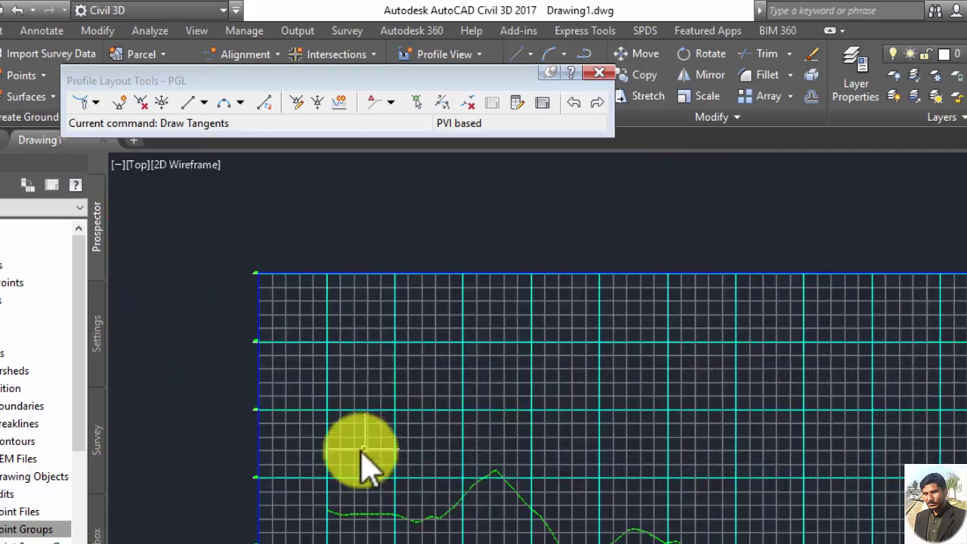
Start drawing tangents with curves at the ground line's left end, placing two grade points
{"action": "left_click", "coordinate": [95, 102]}
{"action": "left_click", "coordinate": [91, 141]}
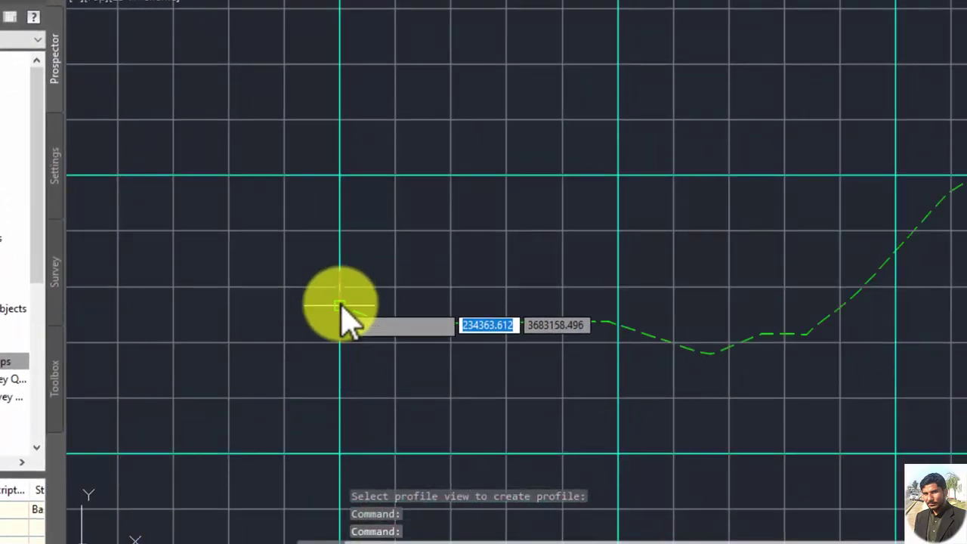
{"action": "left_click", "coordinate": [339, 303]}
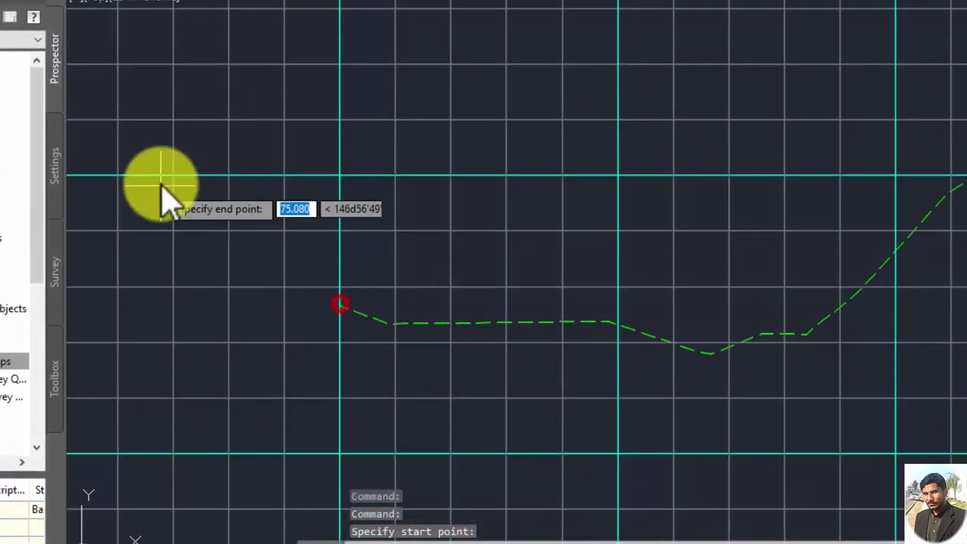
{"action": "scroll", "coordinate": [260, 226], "scroll_direction": "down", "scroll_amount": 5}
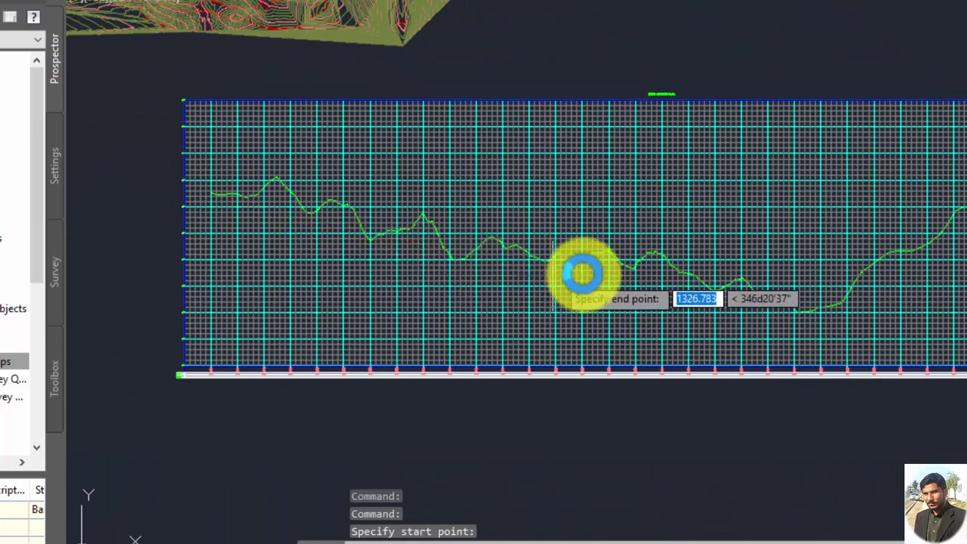
{"action": "scroll", "coordinate": [626, 276], "scroll_direction": "up", "scroll_amount": 3}
{"action": "left_click", "coordinate": [628, 270]}
{"action": "scroll", "coordinate": [665, 302], "scroll_direction": "down", "scroll_amount": 4}
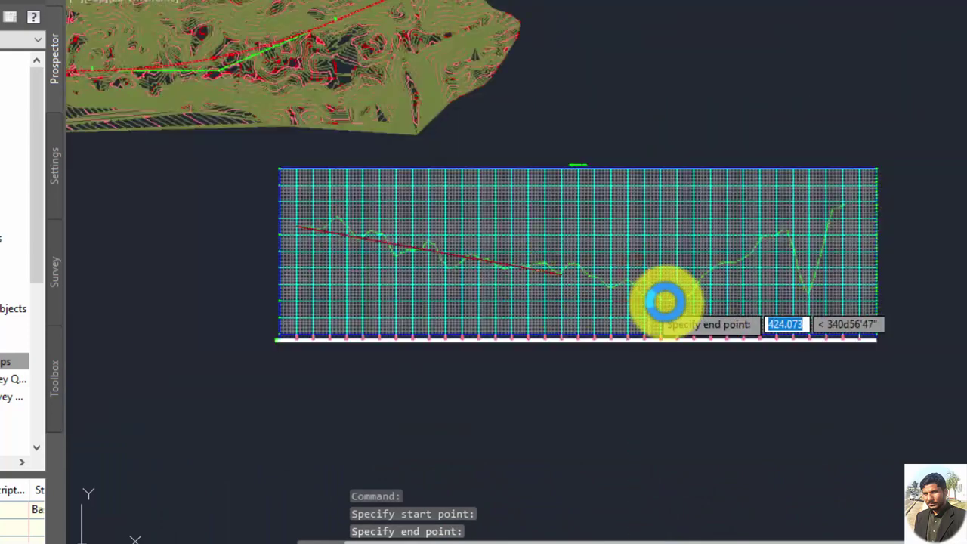
{"action": "scroll", "coordinate": [703, 292], "scroll_direction": "up", "scroll_amount": 3}
{"action": "scroll", "coordinate": [703, 292], "scroll_direction": "up", "scroll_amount": 2}
{"action": "left_click", "coordinate": [723, 282]}
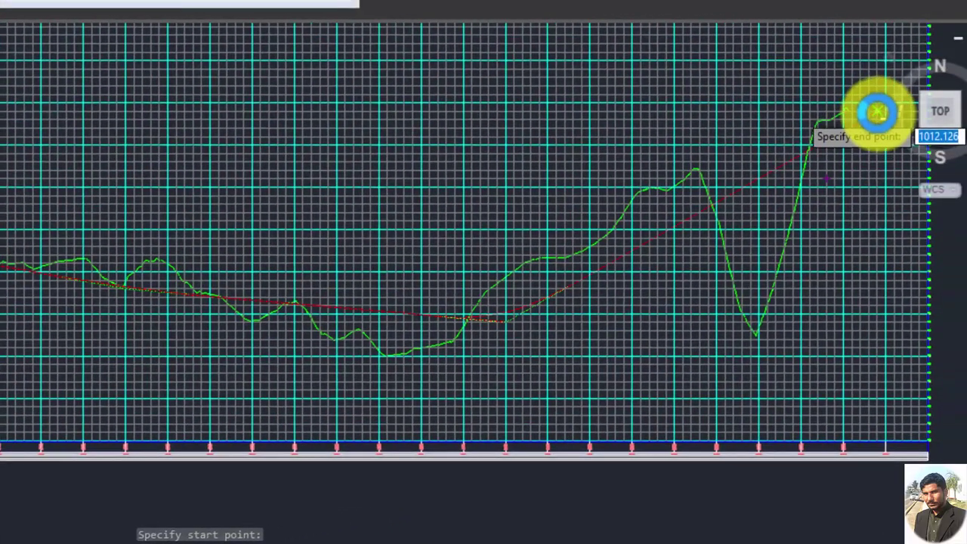
Place the final PVIs at the top-right and right end of the profile, then review the whole PGL
{"action": "scroll", "coordinate": [876, 112], "scroll_direction": "down", "scroll_amount": 3}
{"action": "scroll", "coordinate": [692, 186], "scroll_direction": "up", "scroll_amount": 3}
{"action": "scroll", "coordinate": [692, 191], "scroll_direction": "up", "scroll_amount": 4}
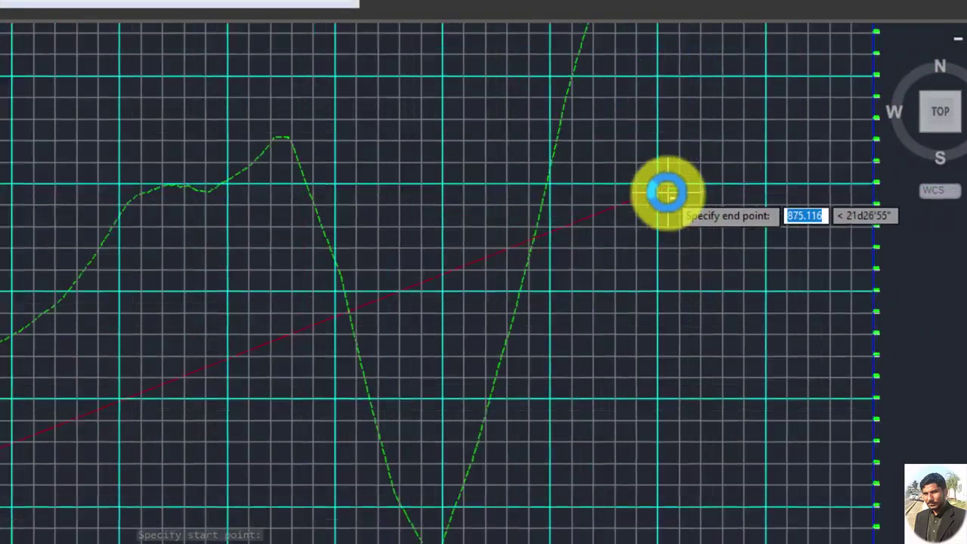
{"action": "scroll", "coordinate": [657, 188], "scroll_direction": "down", "scroll_amount": 2}
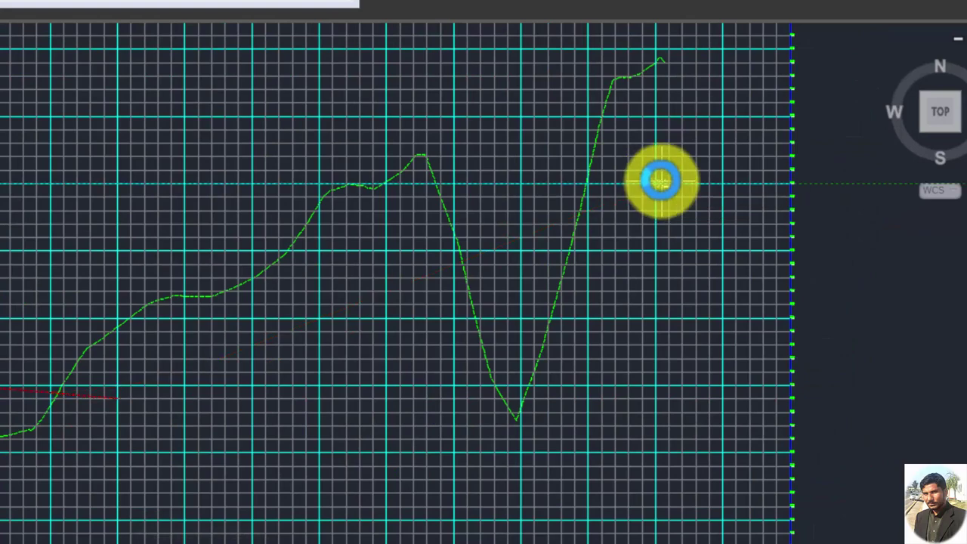
{"action": "scroll", "coordinate": [657, 53], "scroll_direction": "up", "scroll_amount": 4}
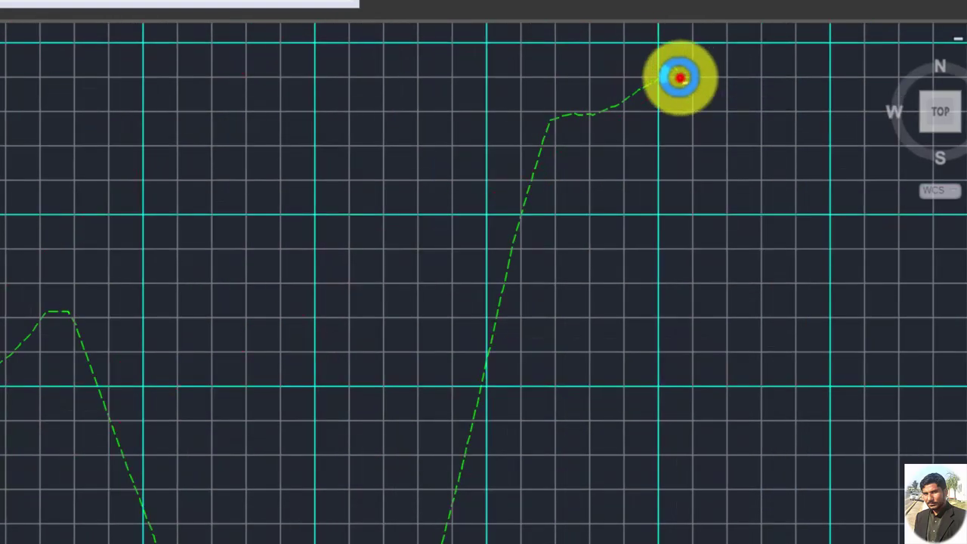
{"action": "scroll", "coordinate": [622, 194], "scroll_direction": "down", "scroll_amount": 4}
{"action": "scroll", "coordinate": [395, 205], "scroll_direction": "down", "scroll_amount": 1}
{"action": "scroll", "coordinate": [496, 162], "scroll_direction": "up", "scroll_amount": 1}
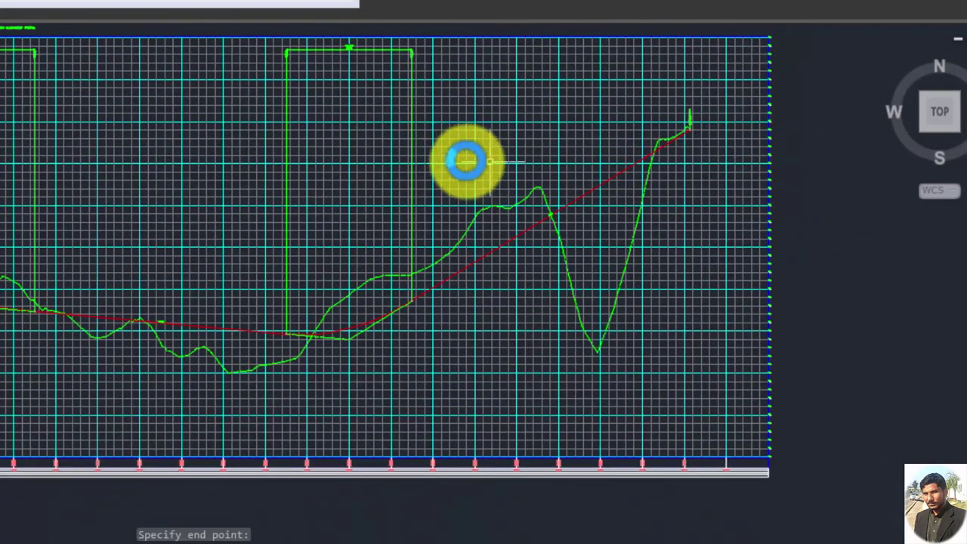
{"action": "scroll", "coordinate": [455, 170], "scroll_direction": "down", "scroll_amount": 2}
{"action": "scroll", "coordinate": [348, 212], "scroll_direction": "up", "scroll_amount": 1}
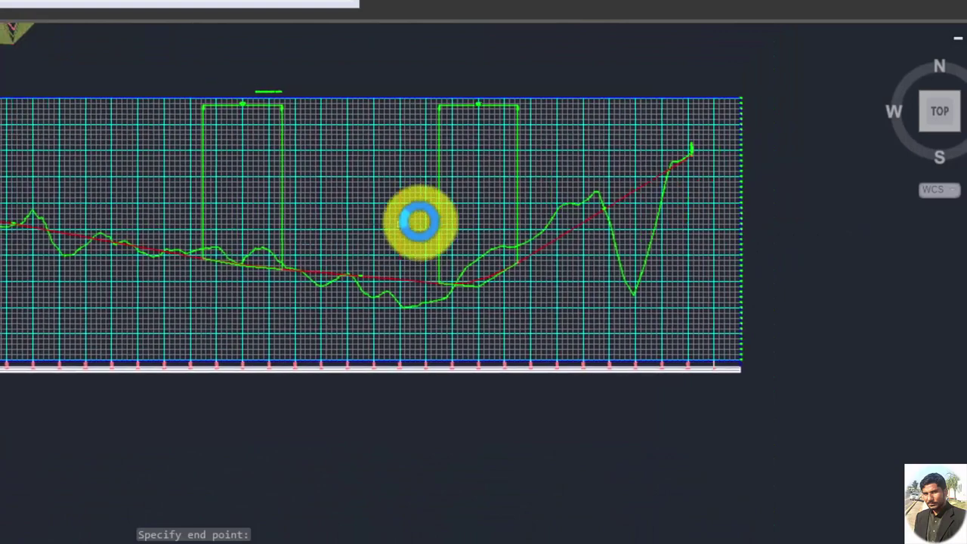
{"action": "scroll", "coordinate": [697, 147], "scroll_direction": "up", "scroll_amount": 3}
{"action": "scroll", "coordinate": [659, 185], "scroll_direction": "up", "scroll_amount": 2}
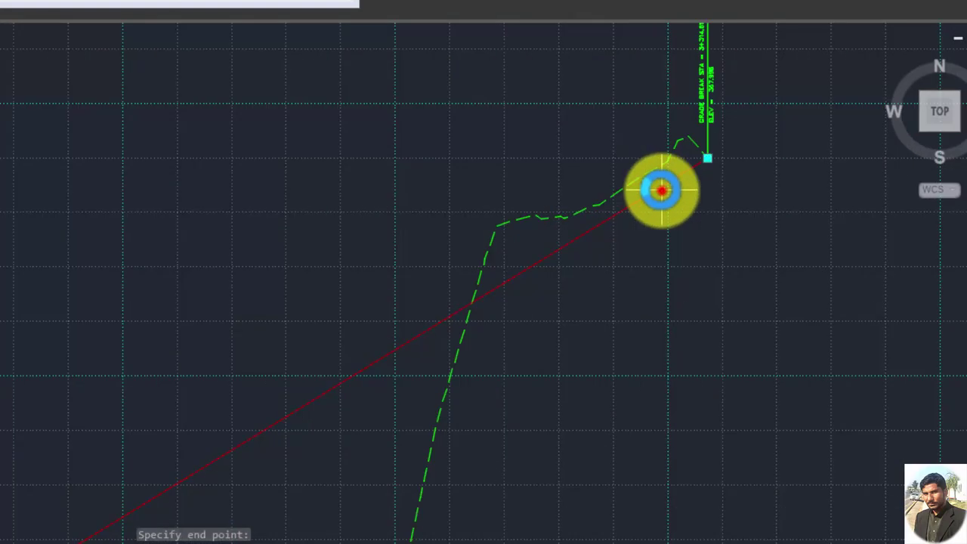
{"action": "left_click", "coordinate": [662, 190]}
{"action": "scroll", "coordinate": [700, 163], "scroll_direction": "down", "scroll_amount": 2}
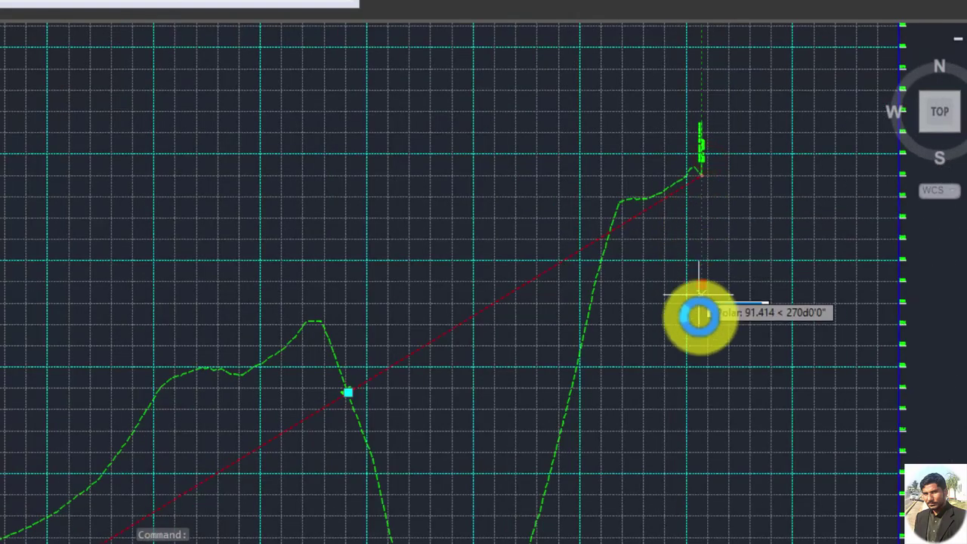
{"action": "left_click", "coordinate": [700, 327]}
{"action": "scroll", "coordinate": [698, 231], "scroll_direction": "down", "scroll_amount": 3}
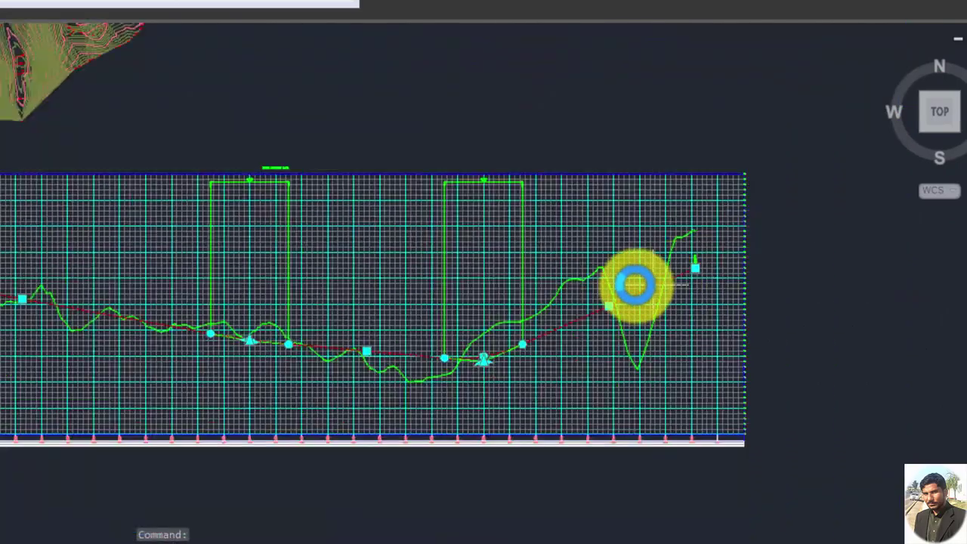
{"action": "scroll", "coordinate": [493, 325], "scroll_direction": "up", "scroll_amount": 1}
{"action": "middle_click_drag", "start_coordinate": [490, 339], "coordinate": [379, 323]}
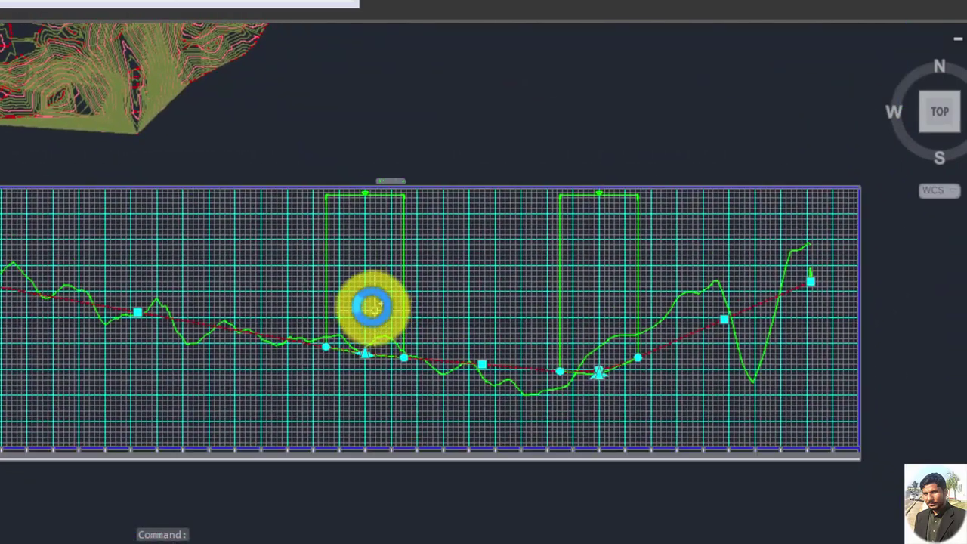
Select the grade-break label at the profile start, try moving its point, then undo the move
{"action": "key", "text": "Escape"}
{"action": "scroll", "coordinate": [351, 318], "scroll_direction": "up", "scroll_amount": 3}
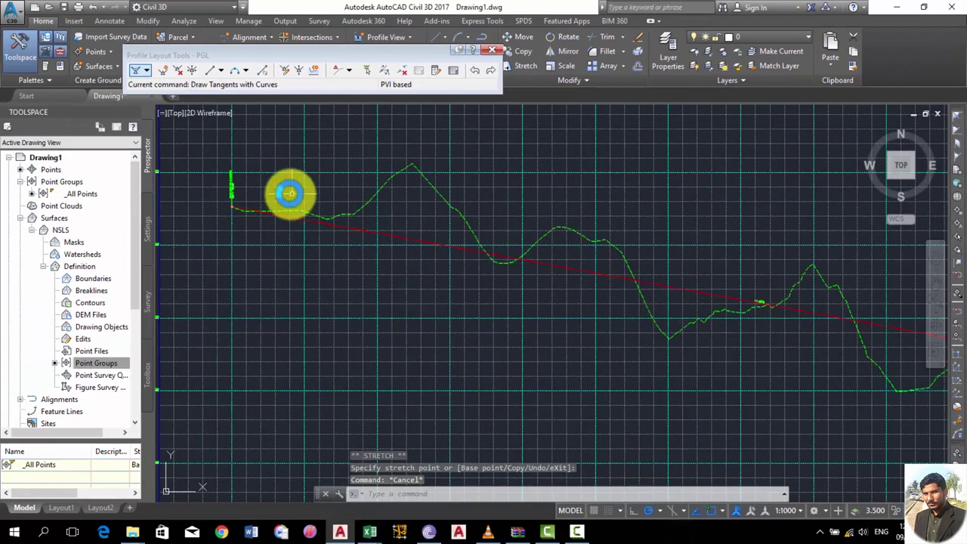
{"action": "scroll", "coordinate": [290, 194], "scroll_direction": "up", "scroll_amount": 2}
{"action": "middle_click_drag", "start_coordinate": [238, 215], "coordinate": [393, 263]}
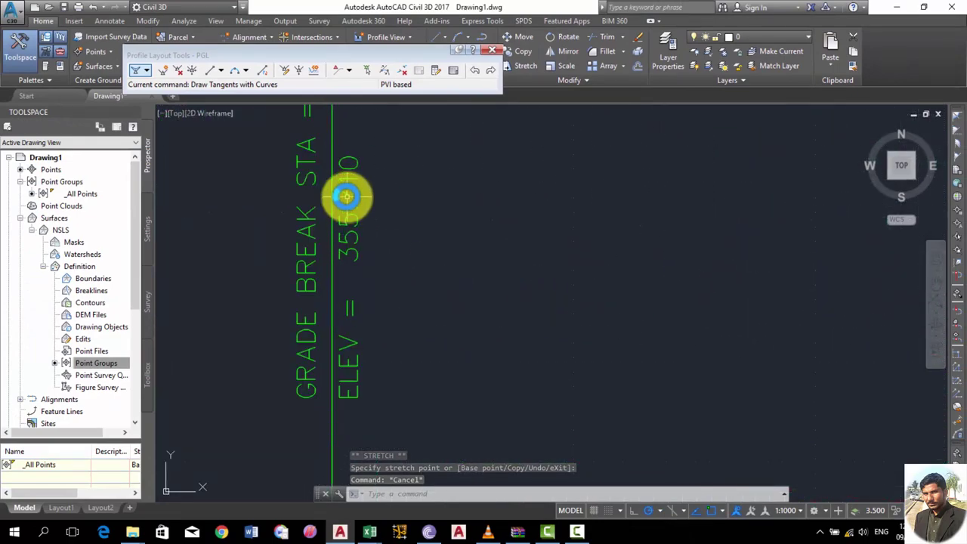
{"action": "left_click", "coordinate": [349, 191]}
{"action": "scroll", "coordinate": [362, 215], "scroll_direction": "down", "scroll_amount": 2}
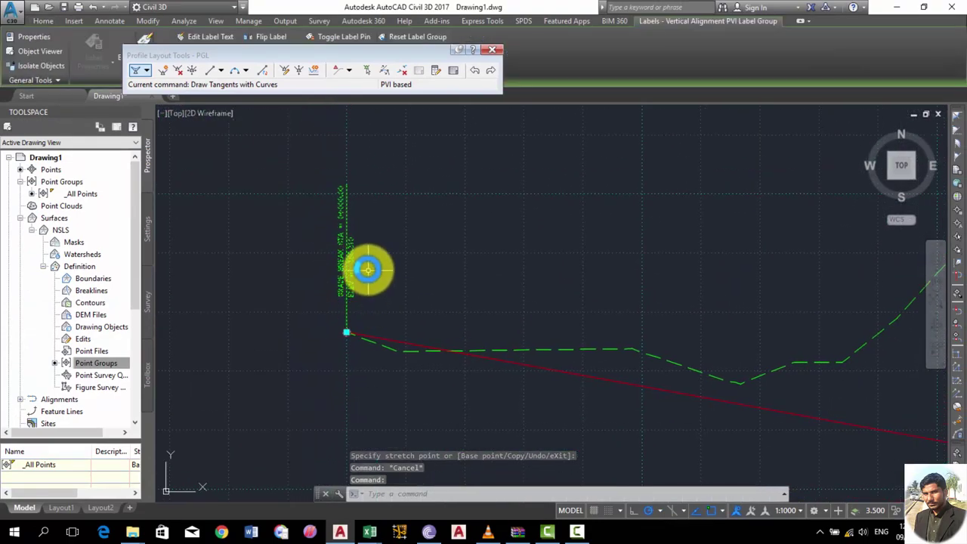
{"action": "scroll", "coordinate": [370, 278], "scroll_direction": "down", "scroll_amount": 3}
{"action": "left_click", "coordinate": [362, 294]}
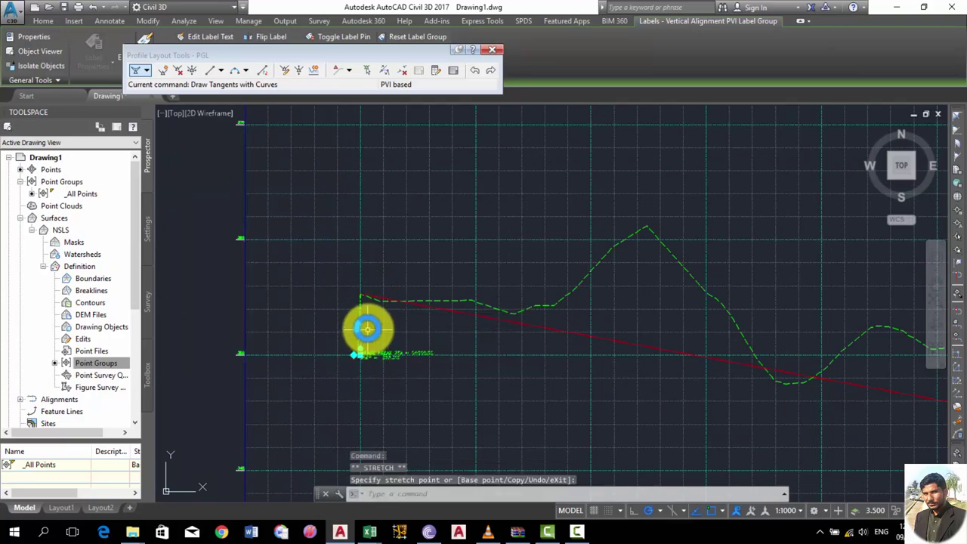
{"action": "key", "text": "ctrl+z"}
Stretch the grade-break grip at station 0+000.00 toward the ground line, then cancel and zoom out
{"action": "scroll", "coordinate": [374, 294], "scroll_direction": "up", "scroll_amount": 2}
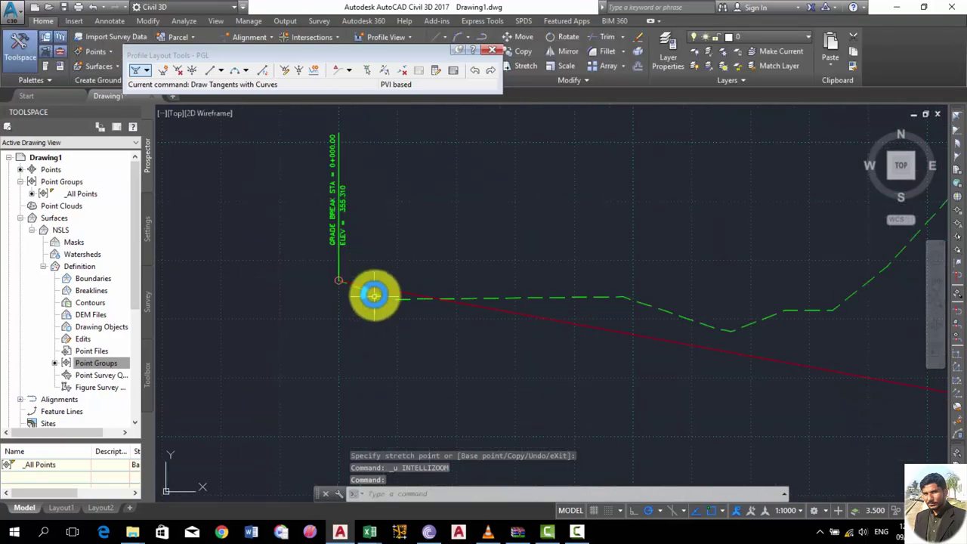
{"action": "left_click", "coordinate": [336, 281]}
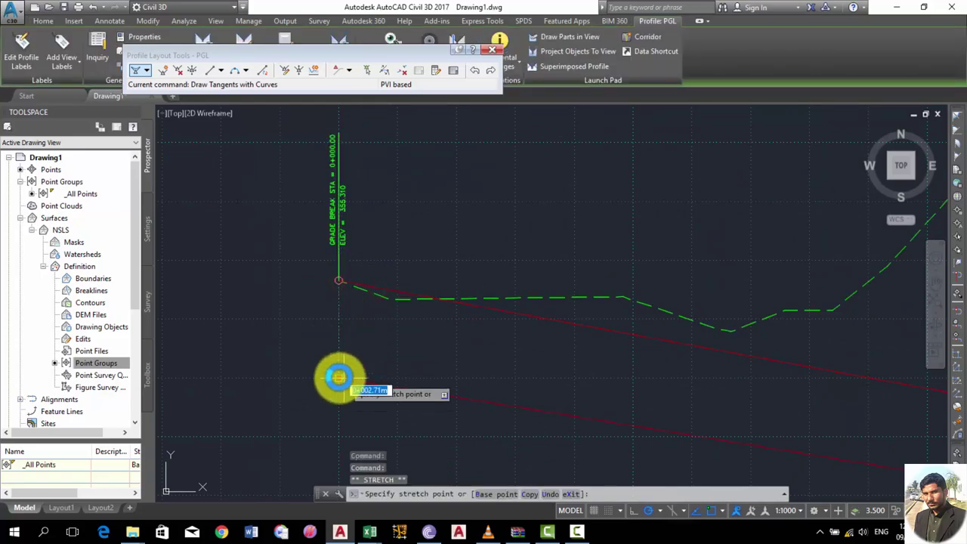
{"action": "left_click", "coordinate": [356, 255]}
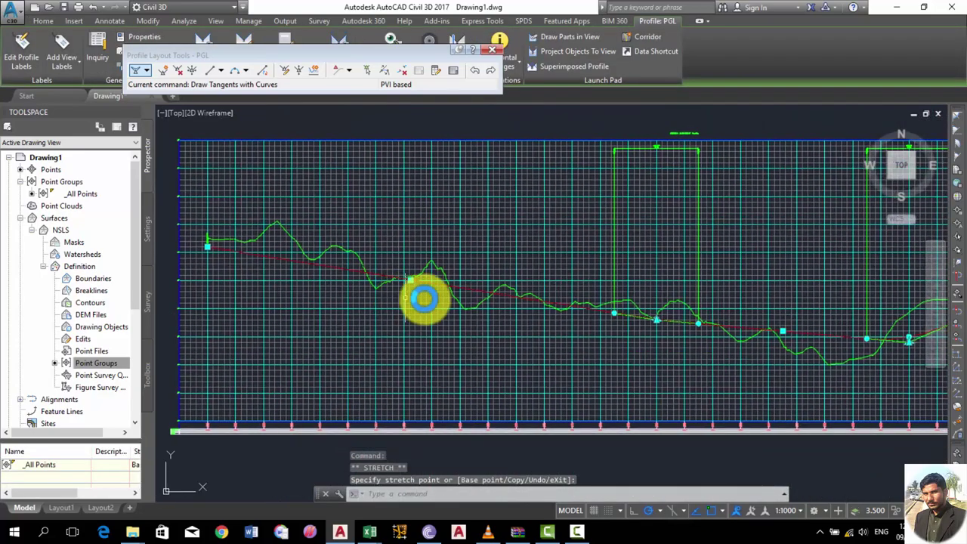
{"action": "key", "text": "Escape"}
{"action": "scroll", "coordinate": [480, 190], "scroll_direction": "up", "scroll_amount": 2}
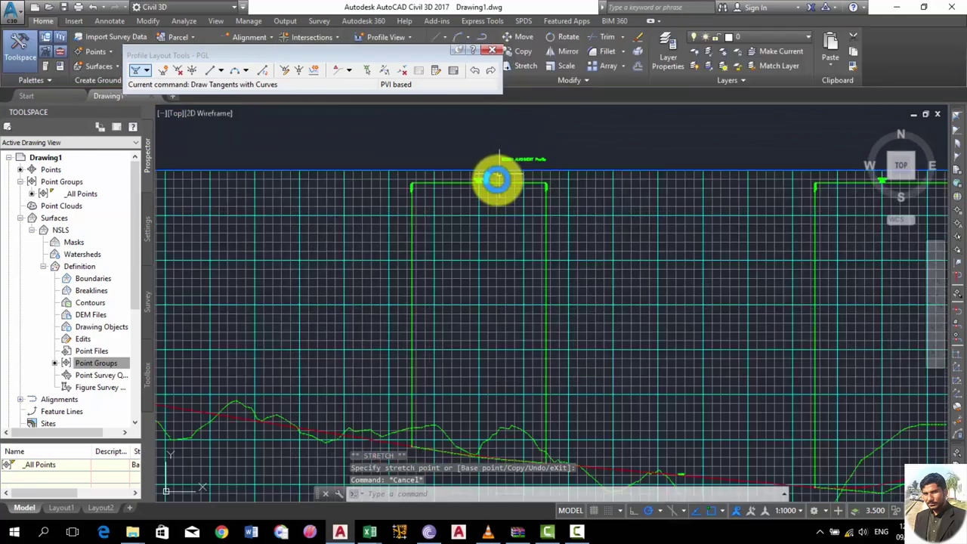
{"action": "scroll", "coordinate": [490, 188], "scroll_direction": "up", "scroll_amount": 2}
{"action": "scroll", "coordinate": [487, 192], "scroll_direction": "down", "scroll_amount": 3}
In the profile view style's Grid settings, clip both grids to the highest profile and omit padding grid
{"action": "left_click", "coordinate": [496, 264]}
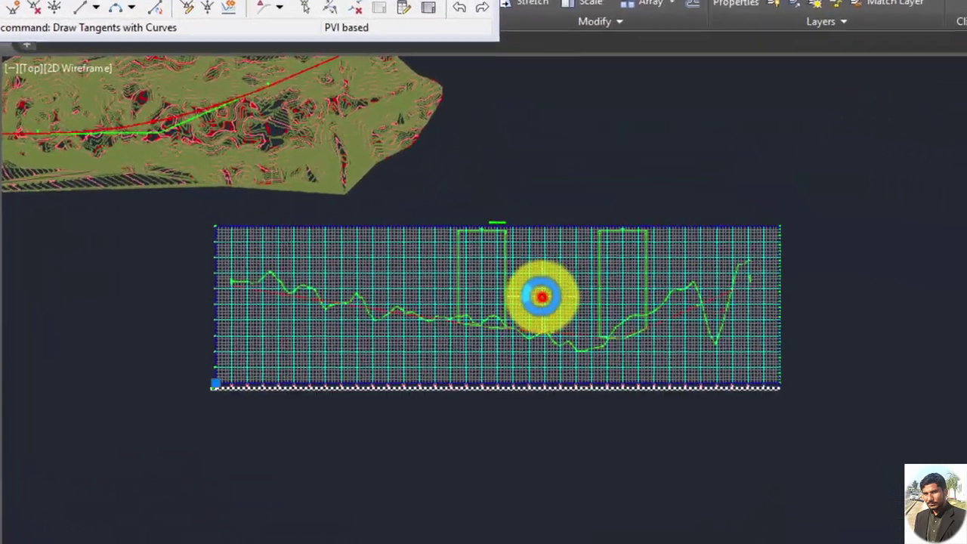
{"action": "right_click", "coordinate": [497, 265]}
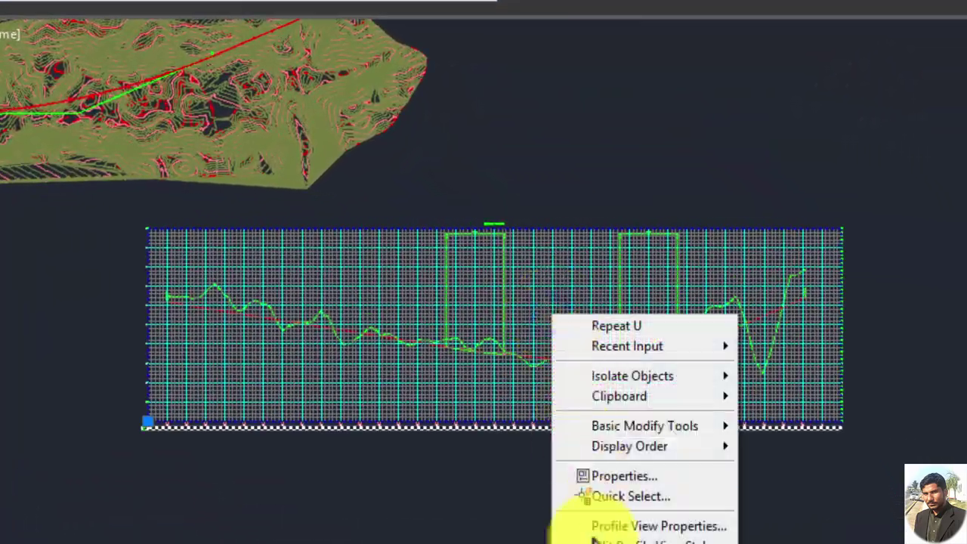
{"action": "left_click", "coordinate": [594, 541]}
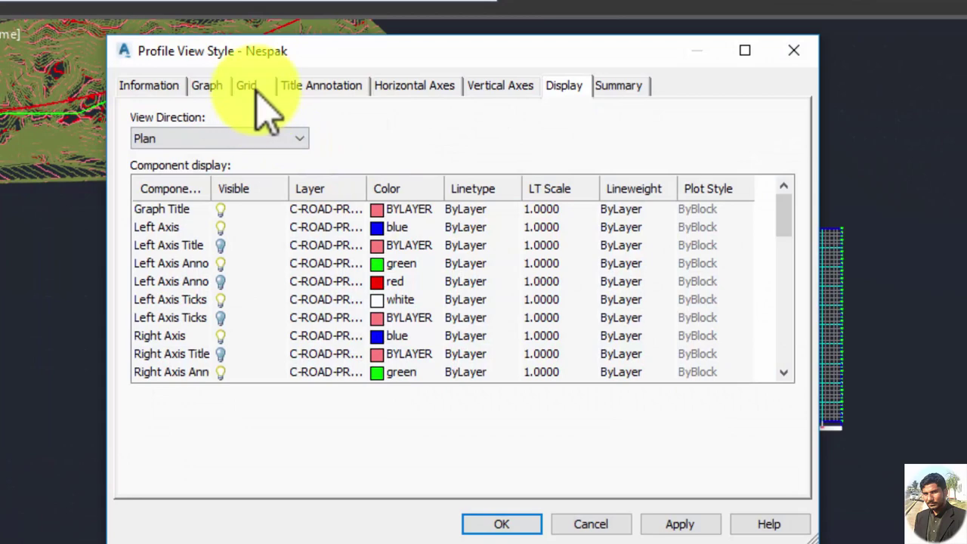
{"action": "left_click", "coordinate": [255, 89]}
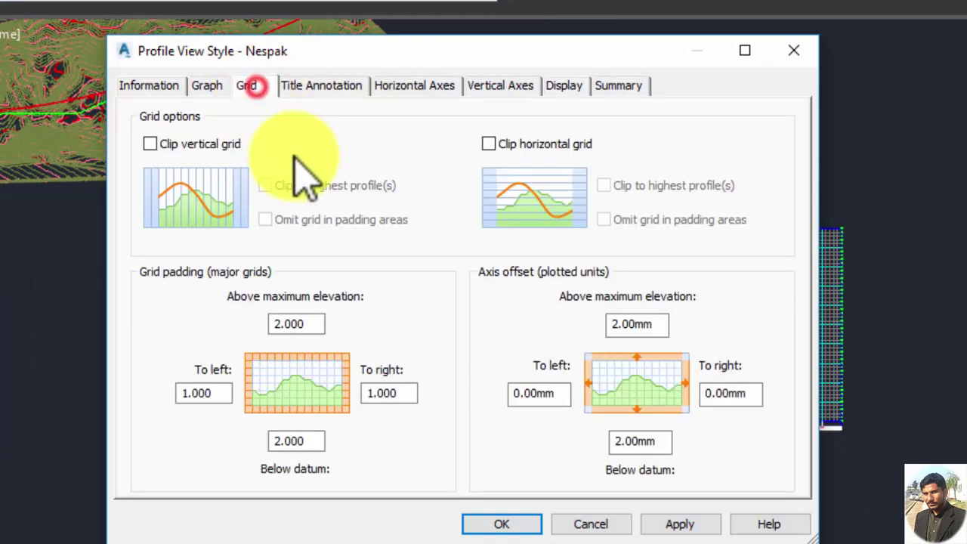
{"action": "left_click", "coordinate": [229, 143]}
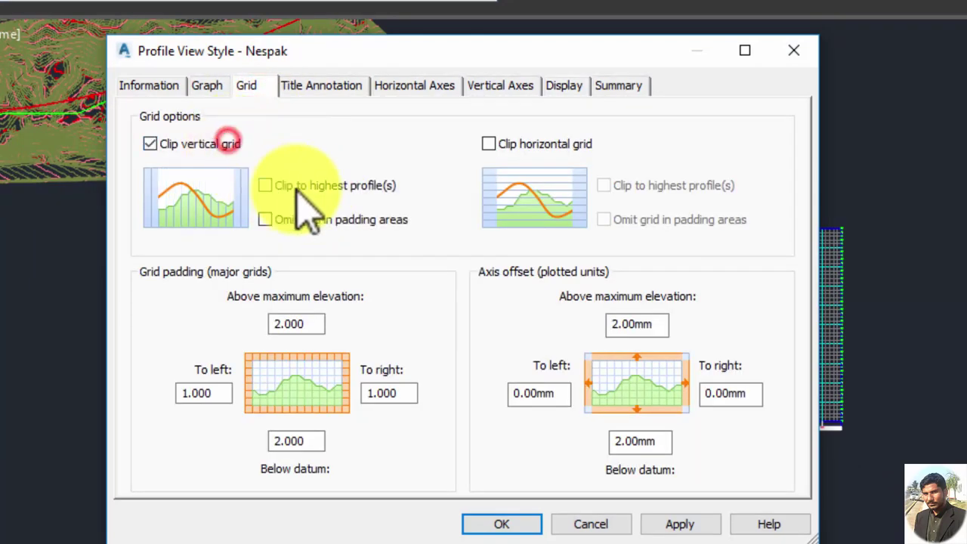
{"action": "left_click", "coordinate": [365, 219]}
{"action": "left_click", "coordinate": [540, 143]}
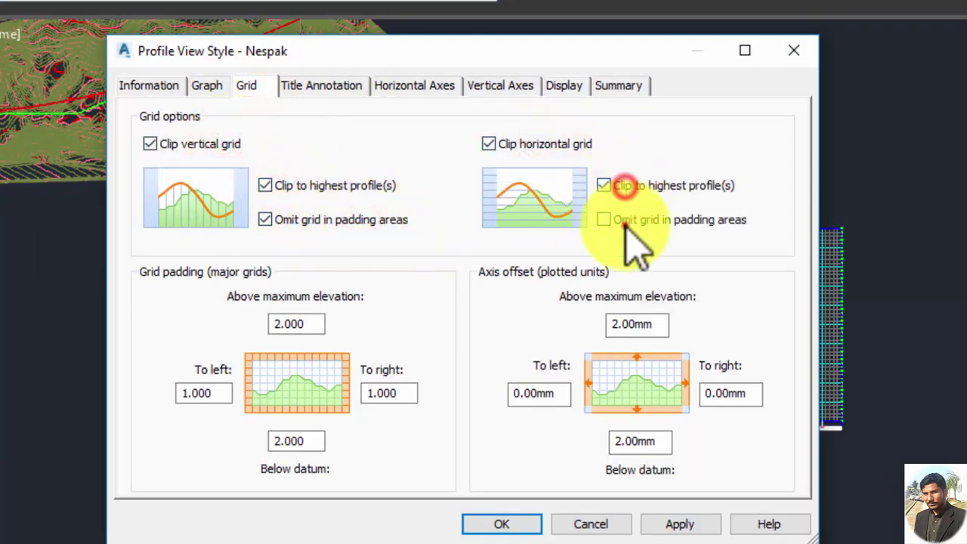
{"action": "left_click", "coordinate": [626, 225]}
Apply the grid clipping, then pull the right and left curve label box tops down toward the profile
{"action": "left_click", "coordinate": [501, 523]}
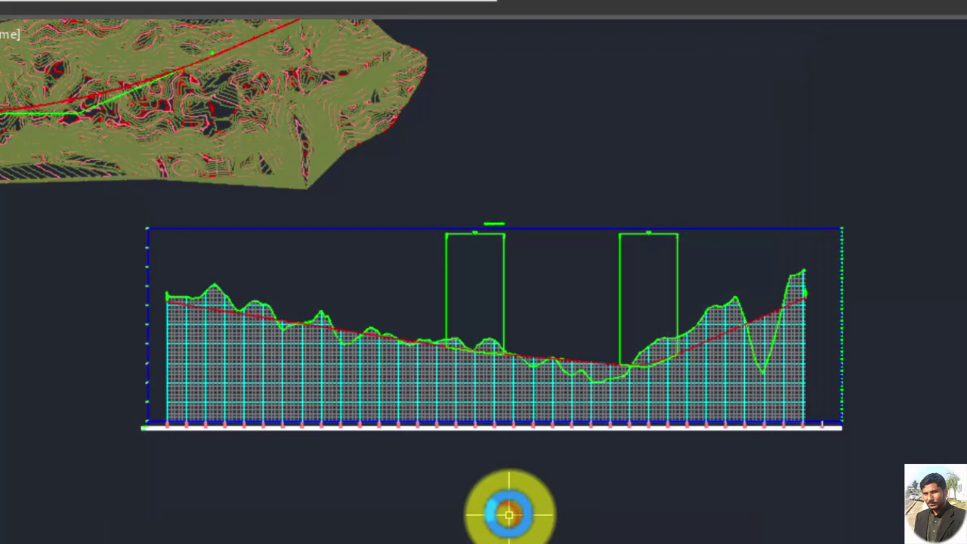
{"action": "scroll", "coordinate": [532, 355], "scroll_direction": "up", "scroll_amount": 4}
{"action": "middle_click_drag", "start_coordinate": [530, 386], "coordinate": [367, 453]}
{"action": "middle_click_drag", "start_coordinate": [687, 155], "coordinate": [518, 156]}
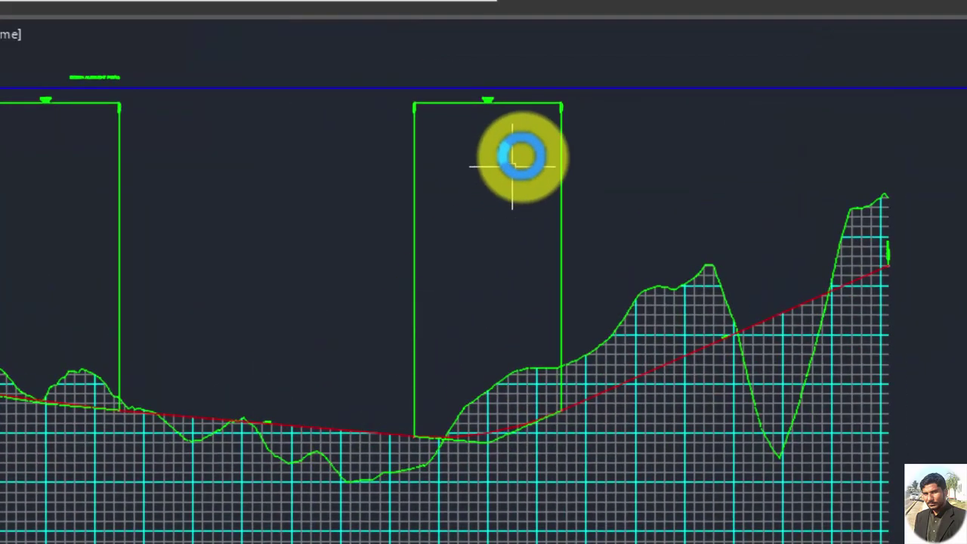
{"action": "left_click", "coordinate": [518, 155]}
{"action": "left_click", "coordinate": [392, 117]}
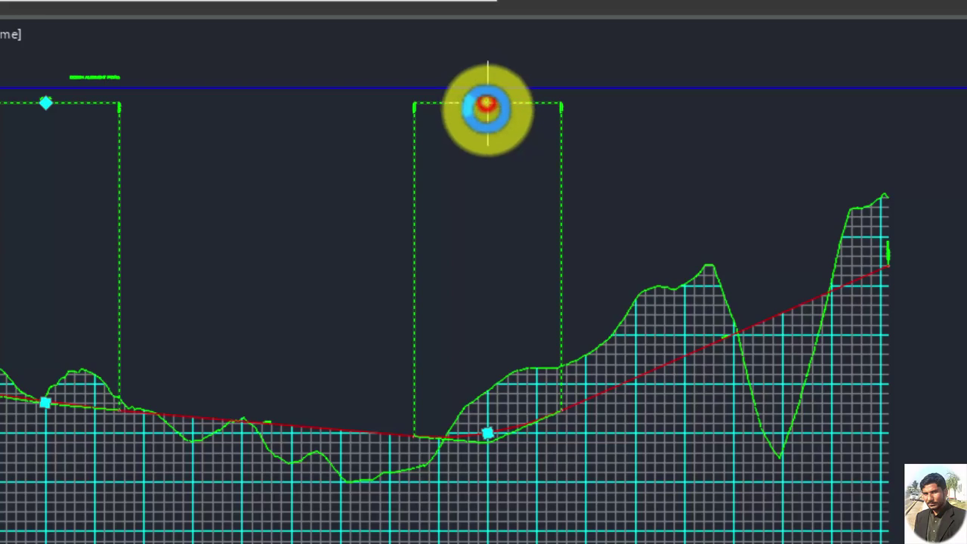
{"action": "left_click", "coordinate": [477, 332]}
{"action": "middle_click_drag", "start_coordinate": [205, 297], "coordinate": [362, 257]}
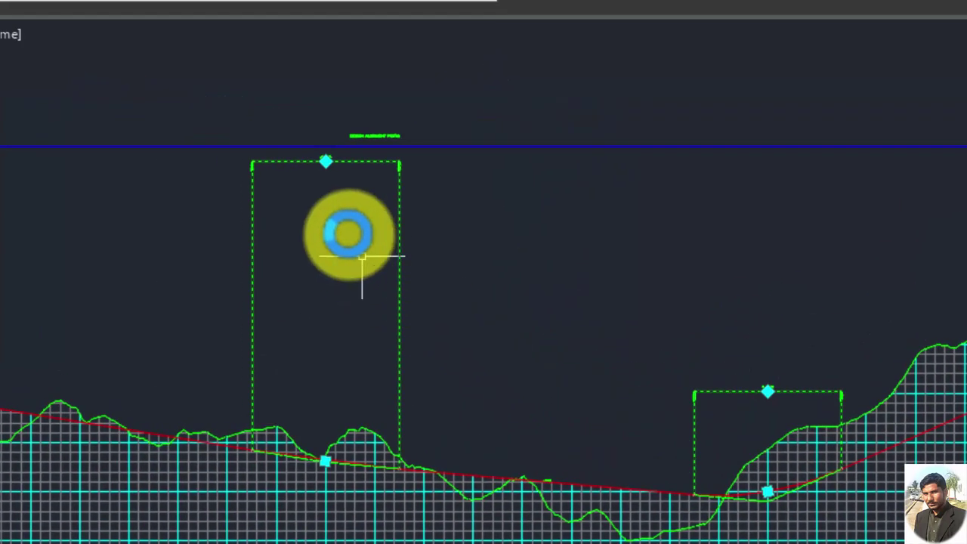
{"action": "left_click", "coordinate": [333, 162]}
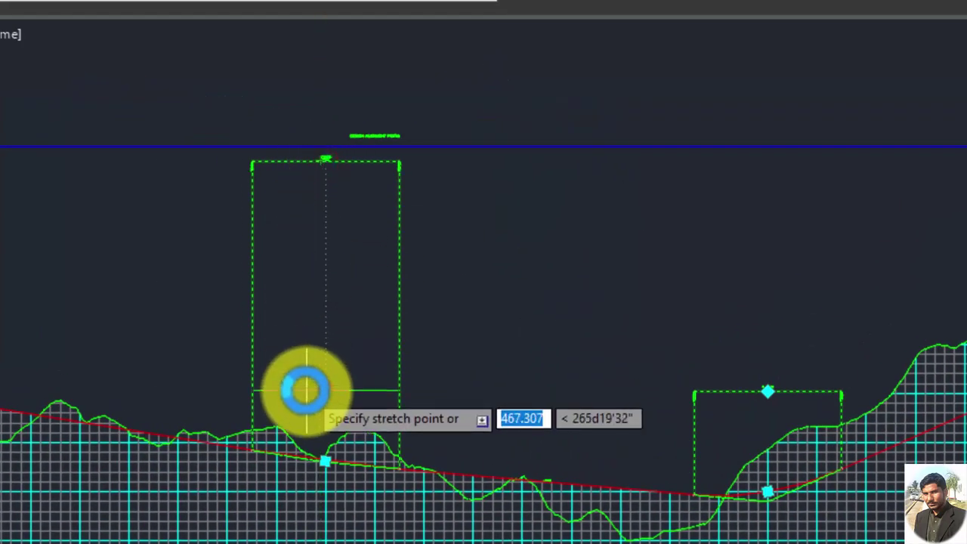
Zoom and pan to check the shortened curve labels, then select the PGL design profile
{"action": "scroll", "coordinate": [405, 345], "scroll_direction": "down", "scroll_amount": 2}
{"action": "scroll", "coordinate": [518, 375], "scroll_direction": "down", "scroll_amount": 2}
{"action": "scroll", "coordinate": [518, 376], "scroll_direction": "up", "scroll_amount": 5}
{"action": "scroll", "coordinate": [582, 219], "scroll_direction": "up", "scroll_amount": 3}
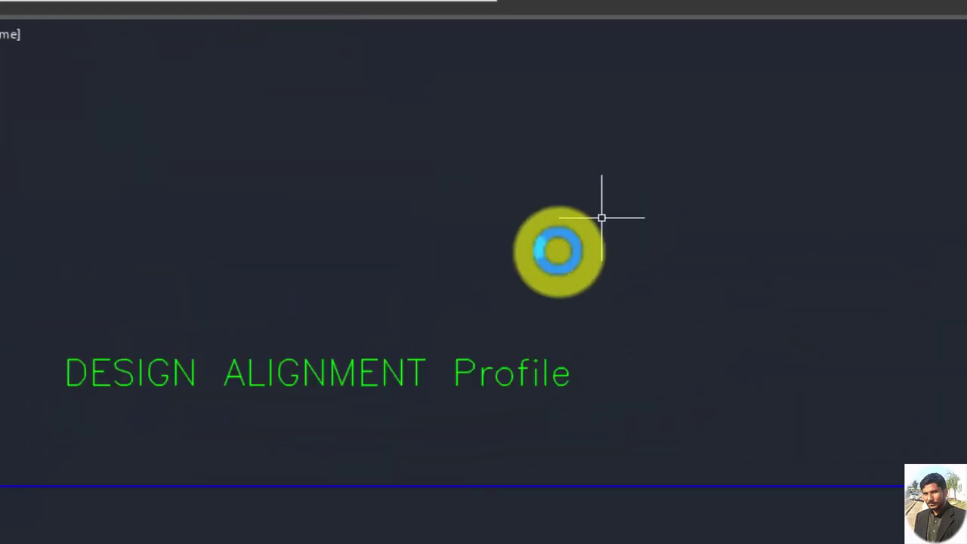
{"action": "scroll", "coordinate": [442, 298], "scroll_direction": "down", "scroll_amount": 5}
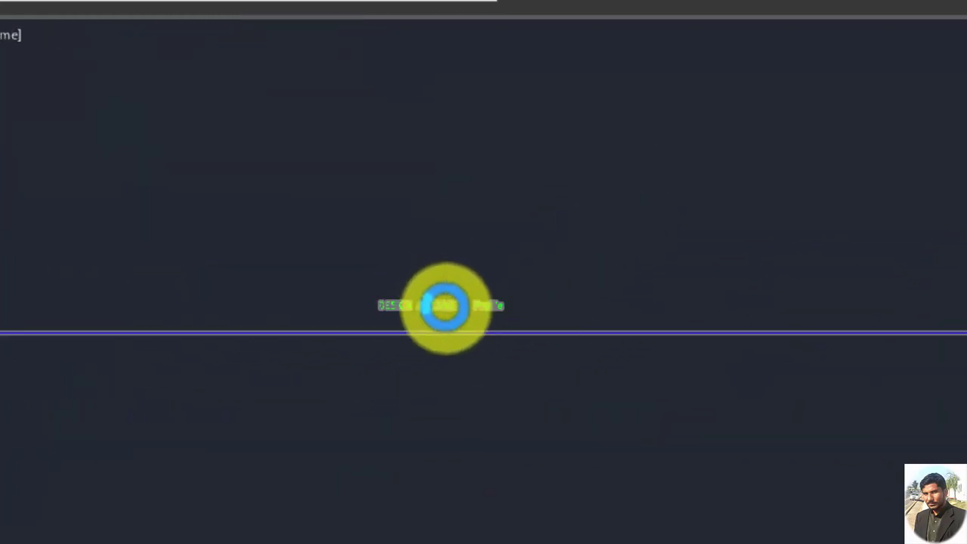
{"action": "scroll", "coordinate": [464, 356], "scroll_direction": "down", "scroll_amount": 3}
{"action": "middle_click_drag", "start_coordinate": [464, 356], "coordinate": [455, 292]}
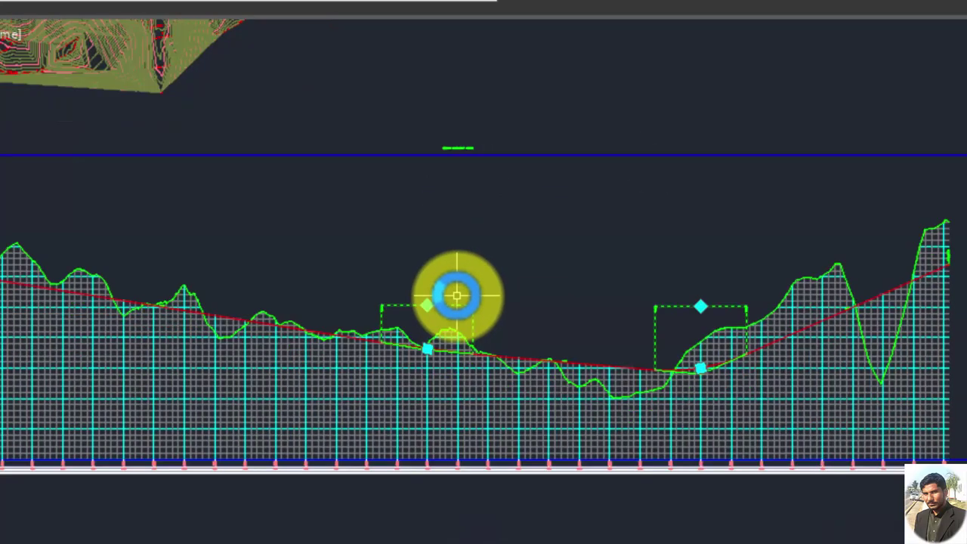
{"action": "scroll", "coordinate": [937, 257], "scroll_direction": "up", "scroll_amount": 5}
{"action": "scroll", "coordinate": [892, 282], "scroll_direction": "up", "scroll_amount": 4}
{"action": "scroll", "coordinate": [952, 335], "scroll_direction": "up", "scroll_amount": 4}
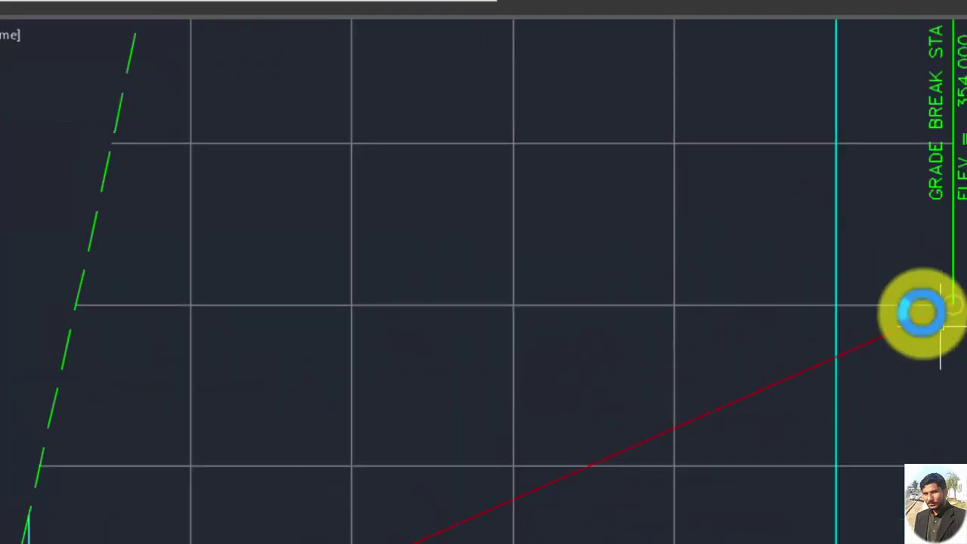
{"action": "scroll", "coordinate": [922, 309], "scroll_direction": "down", "scroll_amount": 5}
{"action": "scroll", "coordinate": [922, 309], "scroll_direction": "down", "scroll_amount": 5}
{"action": "scroll", "coordinate": [648, 453], "scroll_direction": "down", "scroll_amount": 3}
{"action": "scroll", "coordinate": [885, 384], "scroll_direction": "down", "scroll_amount": 2}
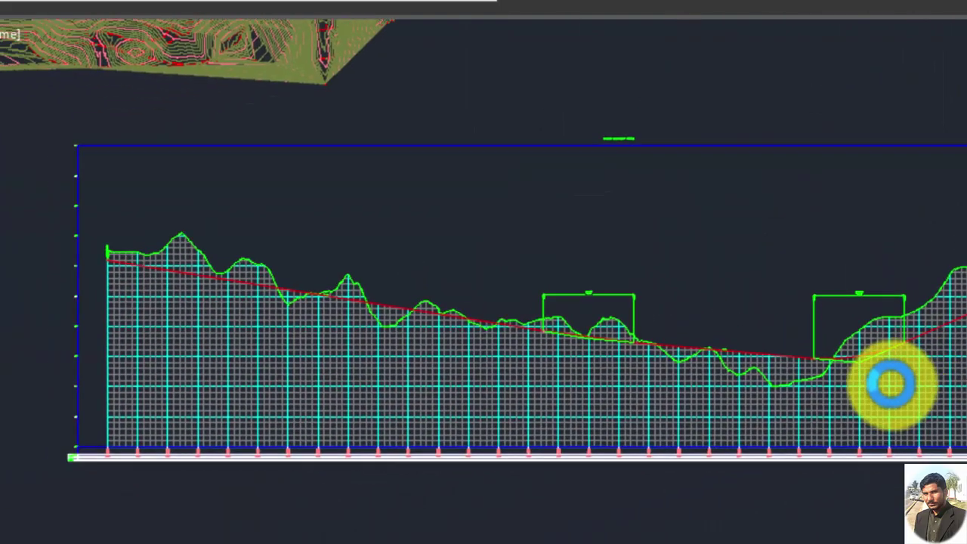
{"action": "scroll", "coordinate": [374, 384], "scroll_direction": "up", "scroll_amount": 3}
{"action": "scroll", "coordinate": [448, 302], "scroll_direction": "up", "scroll_amount": 2}
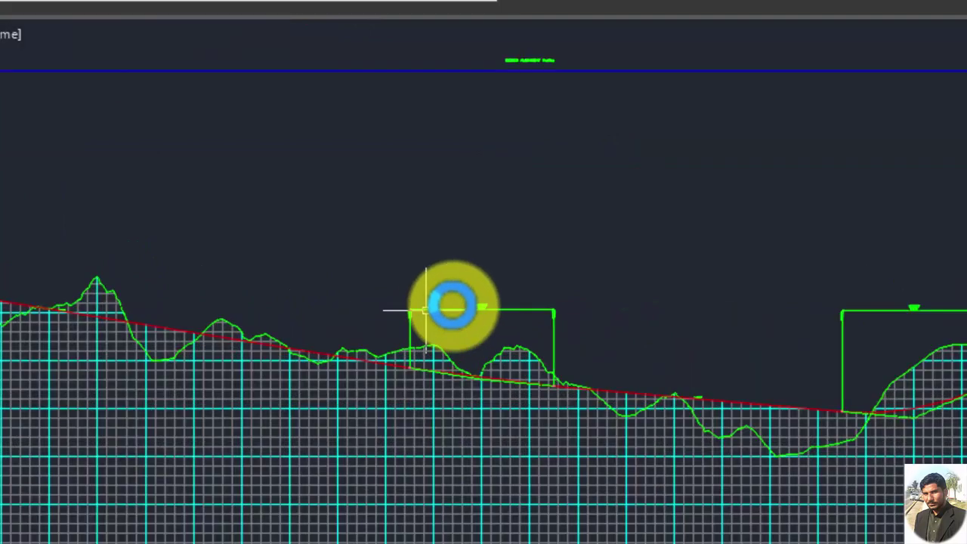
{"action": "scroll", "coordinate": [555, 305], "scroll_direction": "up", "scroll_amount": 5}
{"action": "scroll", "coordinate": [565, 302], "scroll_direction": "up", "scroll_amount": 2}
{"action": "left_click", "coordinate": [566, 303]}
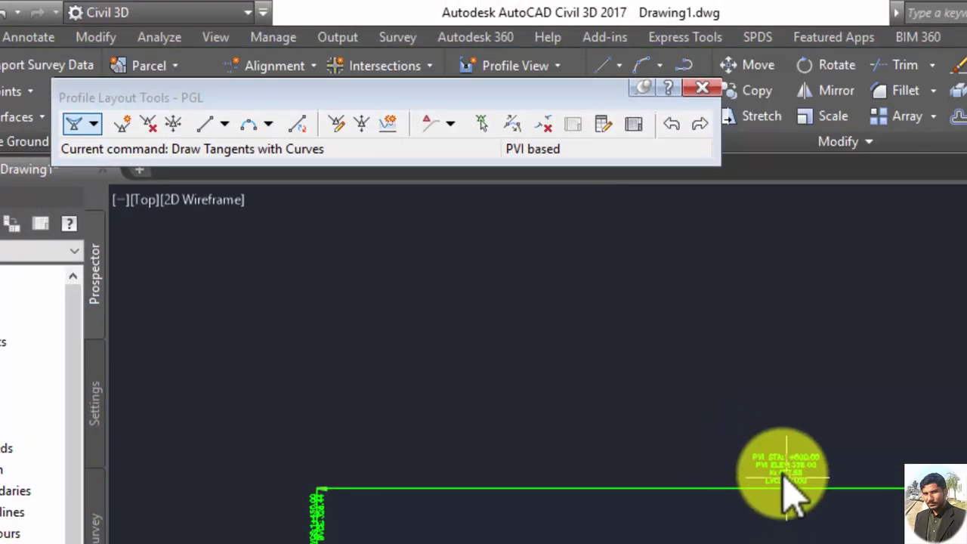
In the PGL's PVI table, change PVI 3's elevation at station 2+500 to 320 m
{"action": "left_click", "coordinate": [627, 123]}
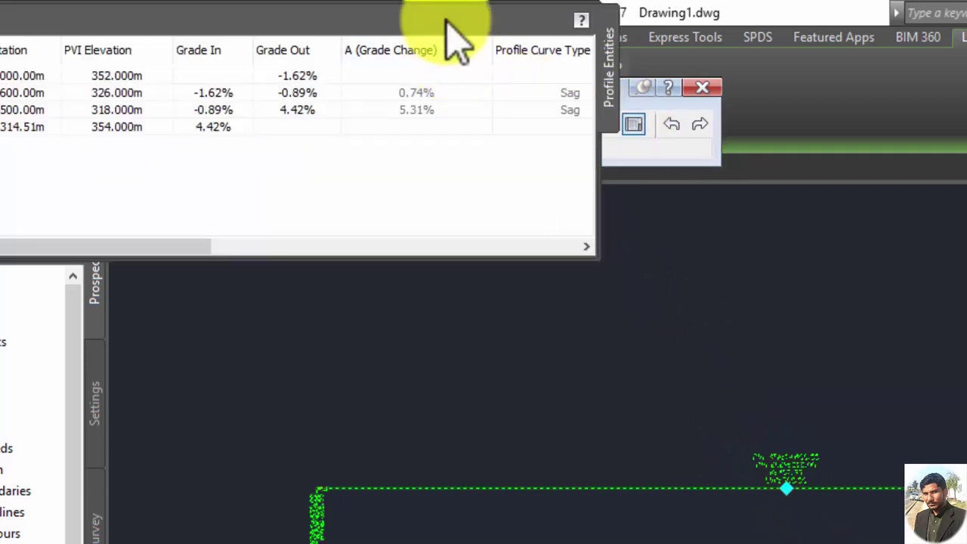
{"action": "left_click", "coordinate": [446, 20]}
{"action": "left_click_drag", "start_coordinate": [21, 121], "coordinate": [375, 321]}
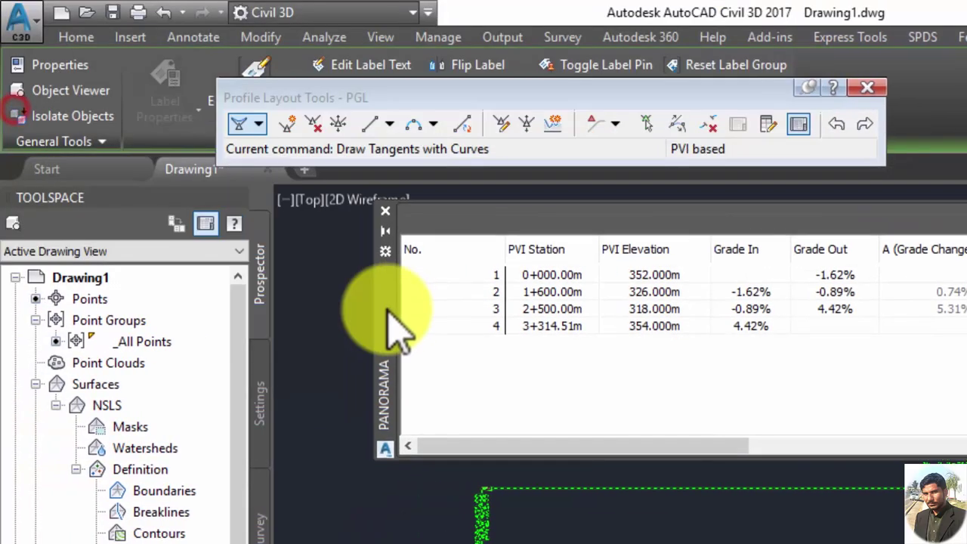
{"action": "left_click", "coordinate": [571, 276]}
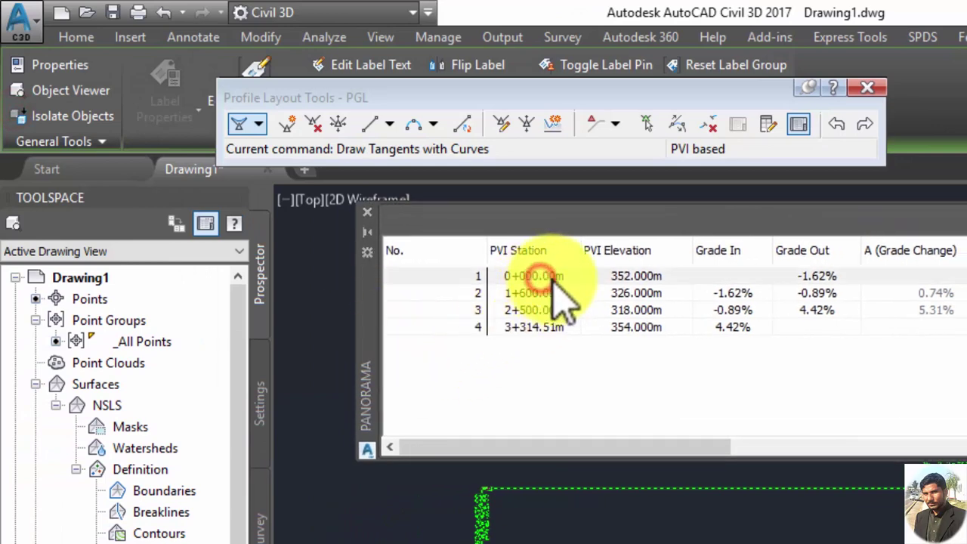
{"action": "left_click", "coordinate": [616, 277]}
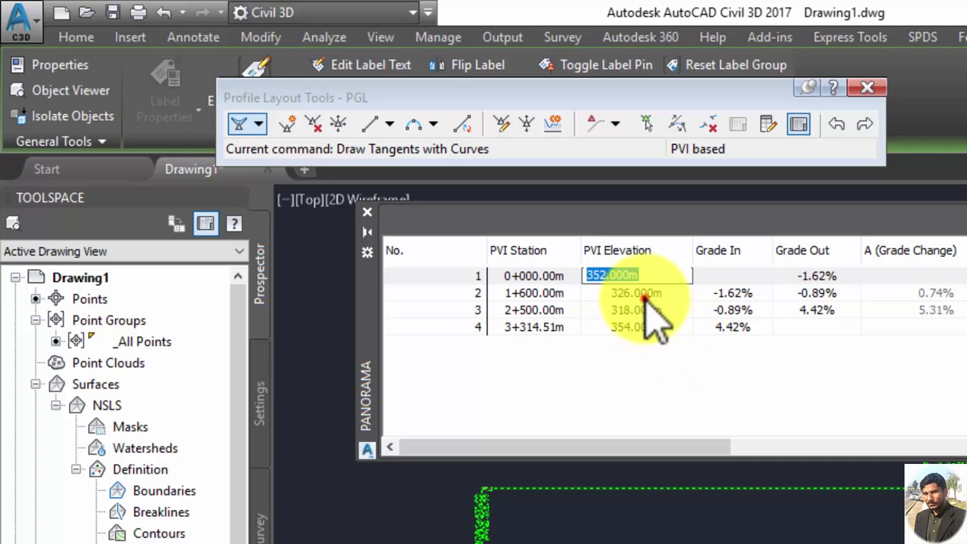
{"action": "left_click", "coordinate": [642, 309]}
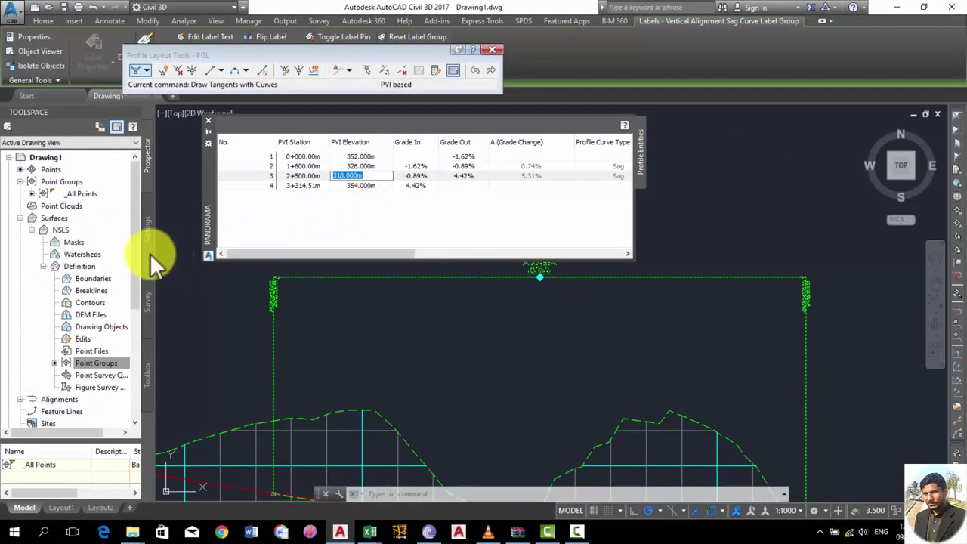
{"action": "type", "text": "320"}
{"action": "key", "text": "Return"}
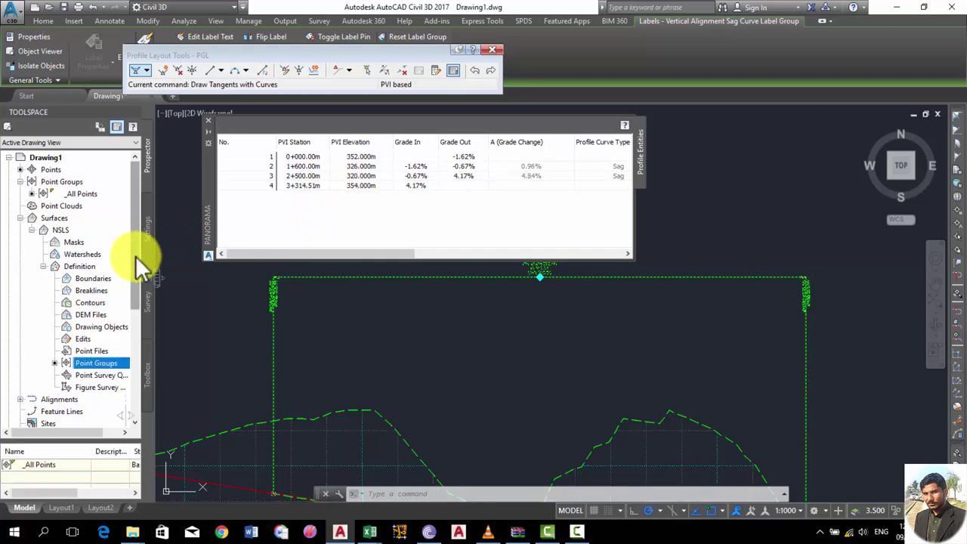
{"action": "scroll", "coordinate": [456, 327], "scroll_direction": "down", "scroll_amount": 4}
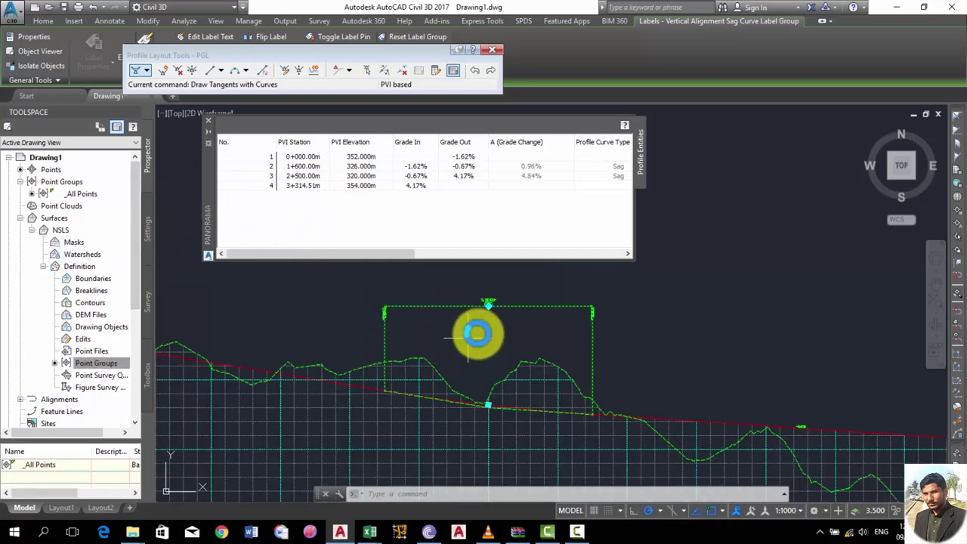
{"action": "scroll", "coordinate": [527, 298], "scroll_direction": "down", "scroll_amount": 2}
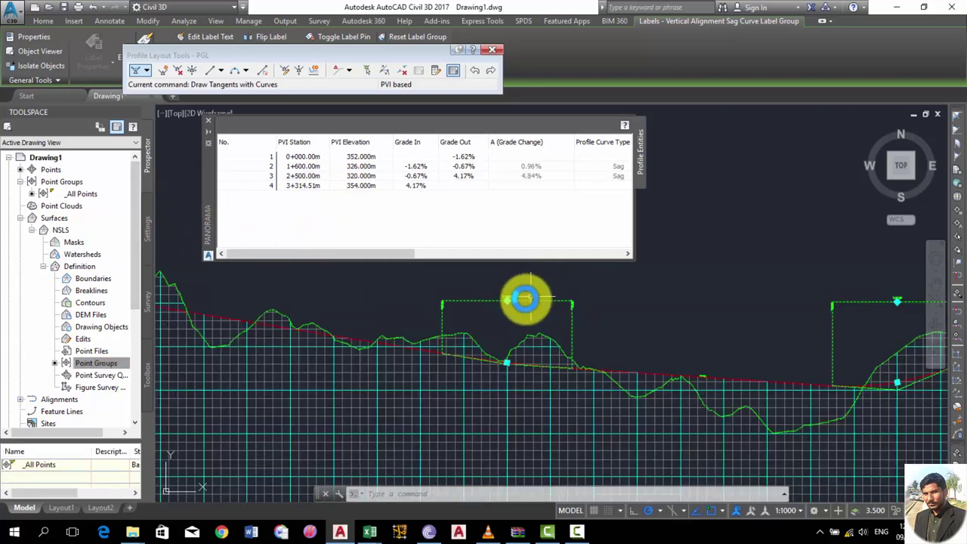
{"action": "left_click", "coordinate": [412, 187]}
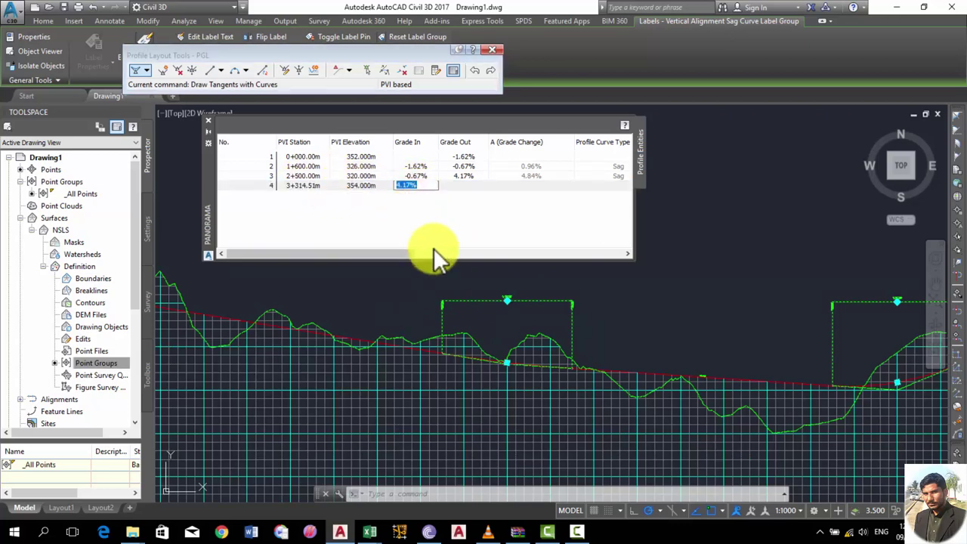
Set the last PVI's incoming grade to 2%, then -2% so PVI 3 becomes a crest
{"action": "type", "text": "2"}
{"action": "key", "text": "Return"}
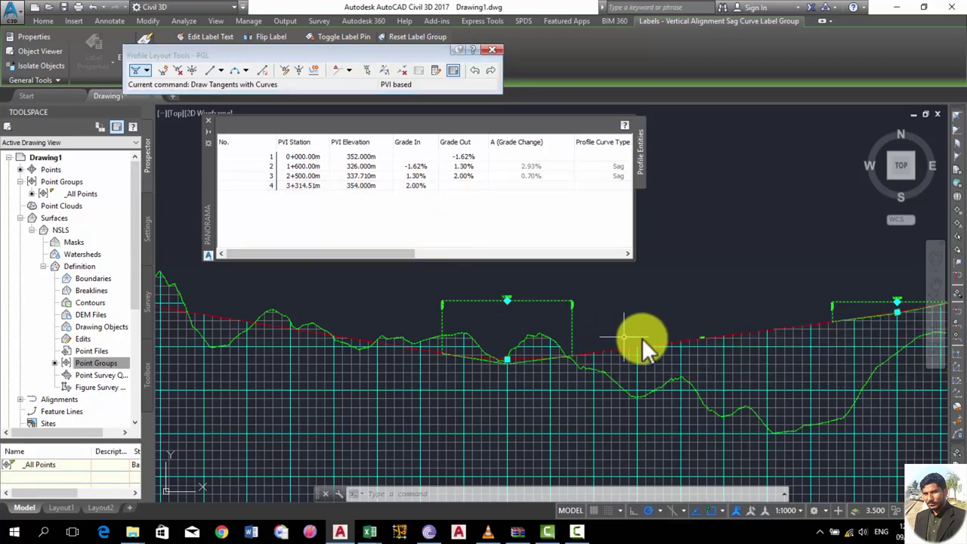
{"action": "scroll", "coordinate": [648, 324], "scroll_direction": "down", "scroll_amount": 3}
{"action": "scroll", "coordinate": [706, 333], "scroll_direction": "down", "scroll_amount": 2}
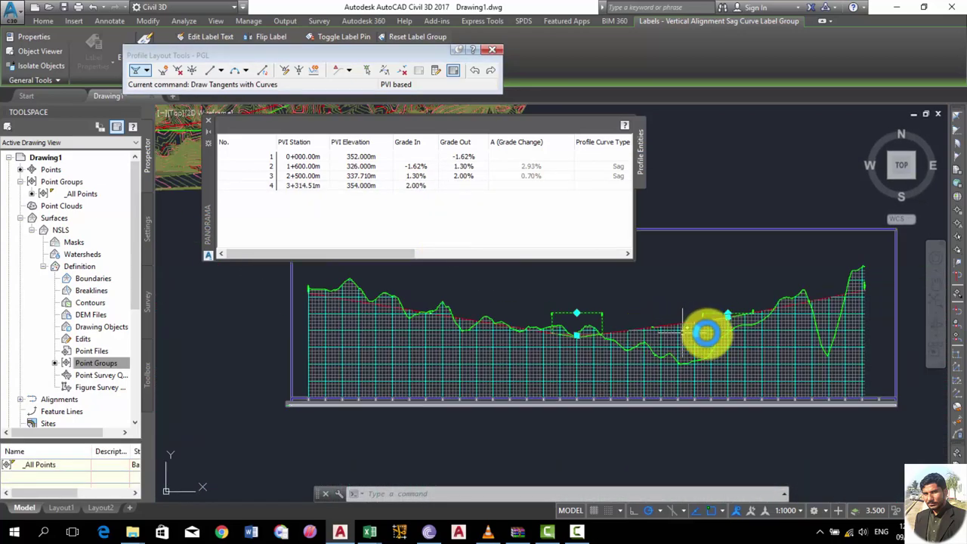
{"action": "scroll", "coordinate": [825, 306], "scroll_direction": "up", "scroll_amount": 4}
{"action": "scroll", "coordinate": [749, 294], "scroll_direction": "up", "scroll_amount": 5}
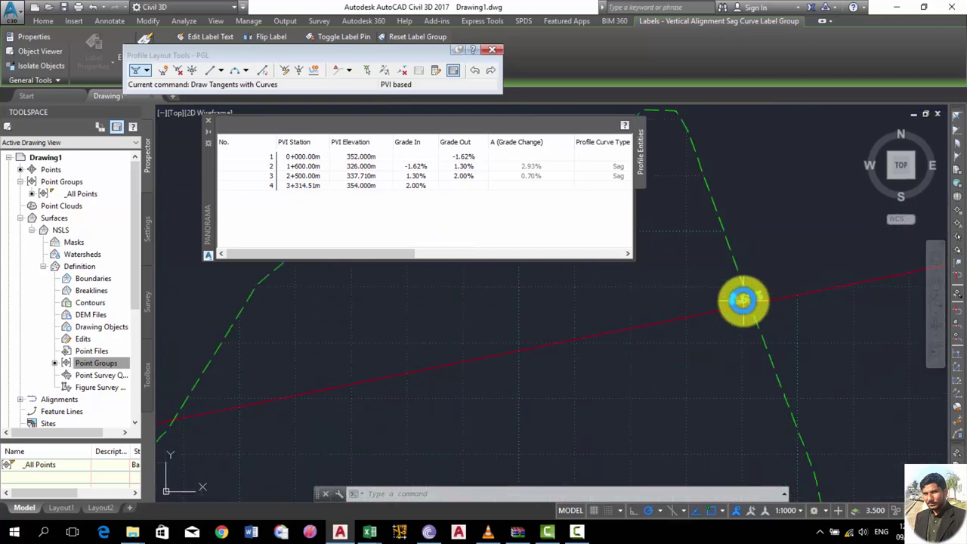
{"action": "mouse_move", "coordinate": [733, 304]}
{"action": "middle_mouse_down"}
{"action": "mouse_move", "coordinate": [641, 337]}
{"action": "mouse_move", "coordinate": [600, 340]}
{"action": "middle_mouse_up"}
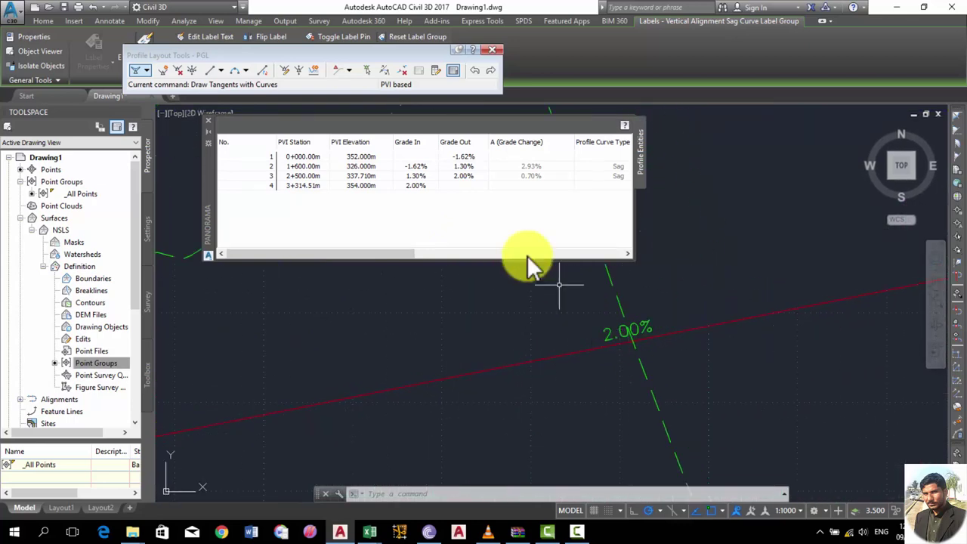
{"action": "left_click", "coordinate": [417, 185]}
{"action": "left_click", "coordinate": [414, 185]}
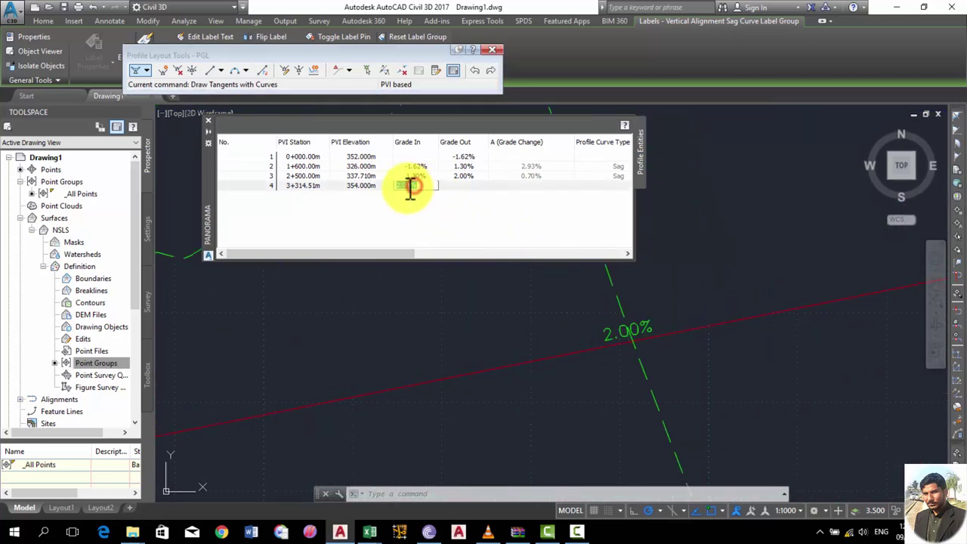
{"action": "type", "text": "-"}
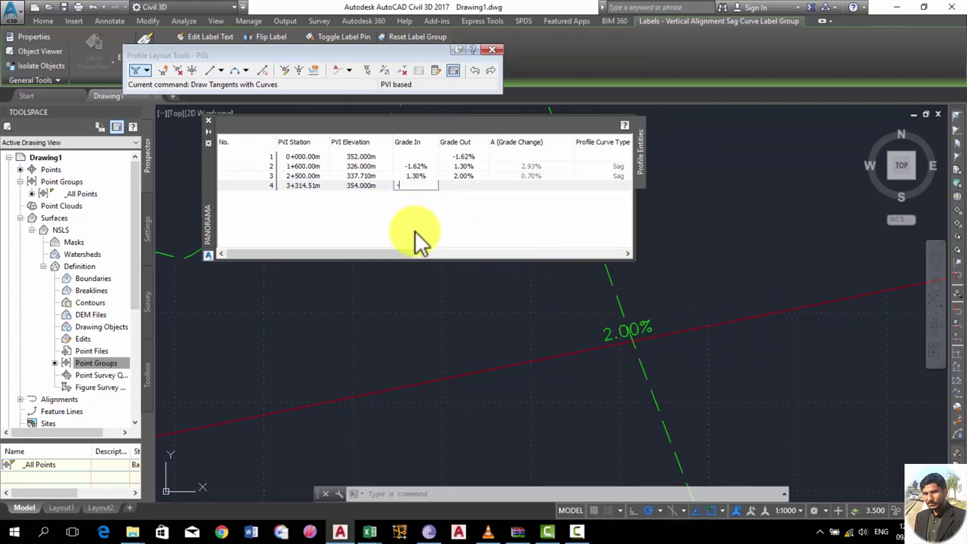
{"action": "type", "text": "2"}
{"action": "key", "text": "Return"}
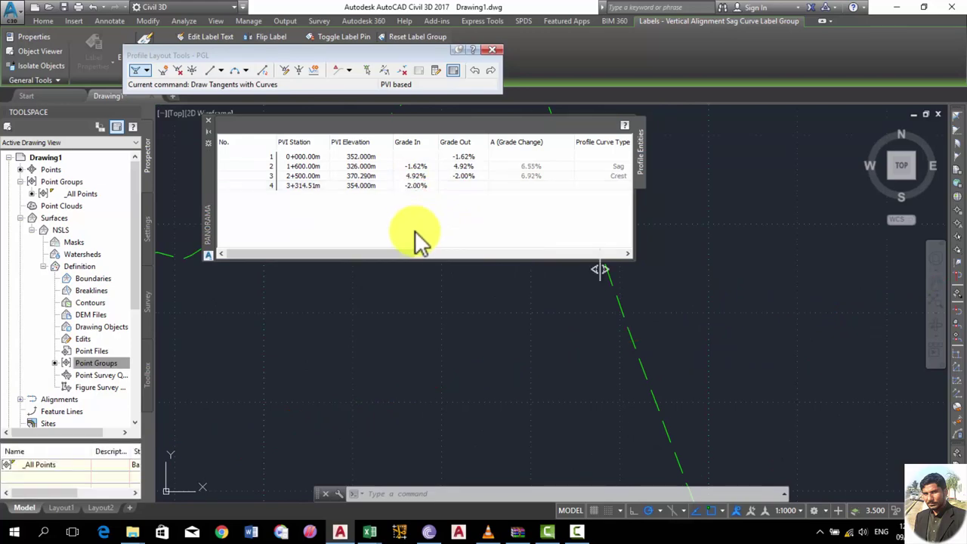
Change PVI 3's elevation at station 2+500 to 350.000 m
{"action": "scroll", "coordinate": [567, 337], "scroll_direction": "down", "scroll_amount": 2}
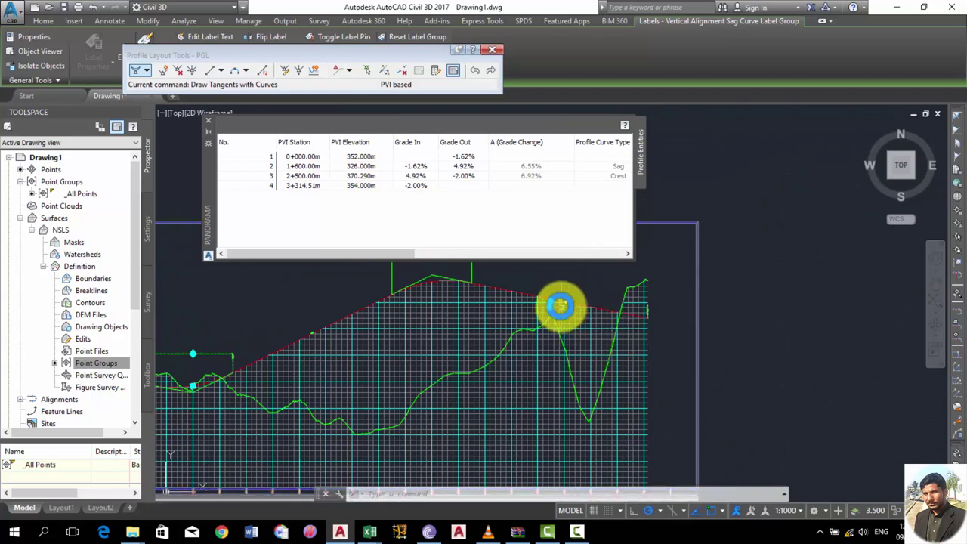
{"action": "scroll", "coordinate": [544, 305], "scroll_direction": "down", "scroll_amount": 1}
{"action": "scroll", "coordinate": [589, 333], "scroll_direction": "down", "scroll_amount": 1}
{"action": "scroll", "coordinate": [685, 339], "scroll_direction": "up", "scroll_amount": 3}
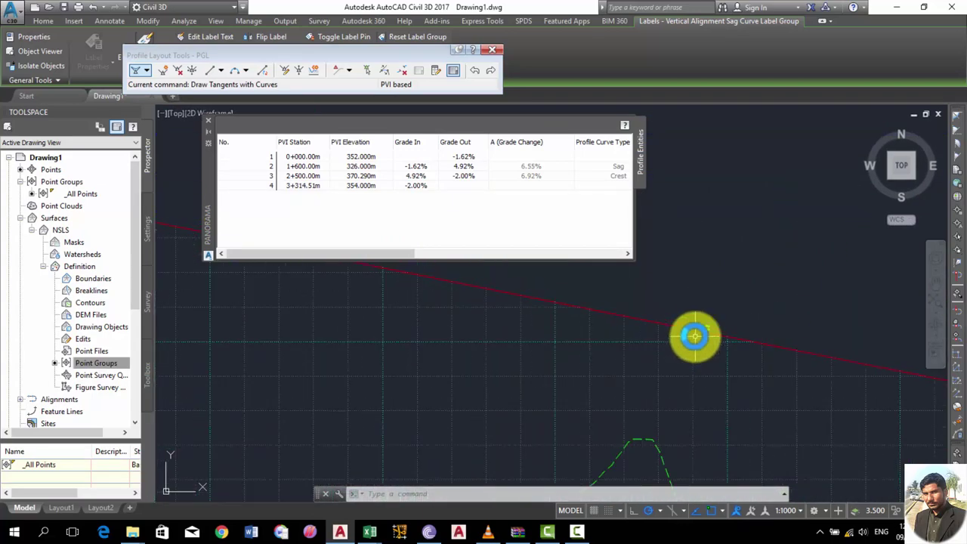
{"action": "scroll", "coordinate": [687, 341], "scroll_direction": "down", "scroll_amount": 3}
{"action": "scroll", "coordinate": [495, 344], "scroll_direction": "down", "scroll_amount": 2}
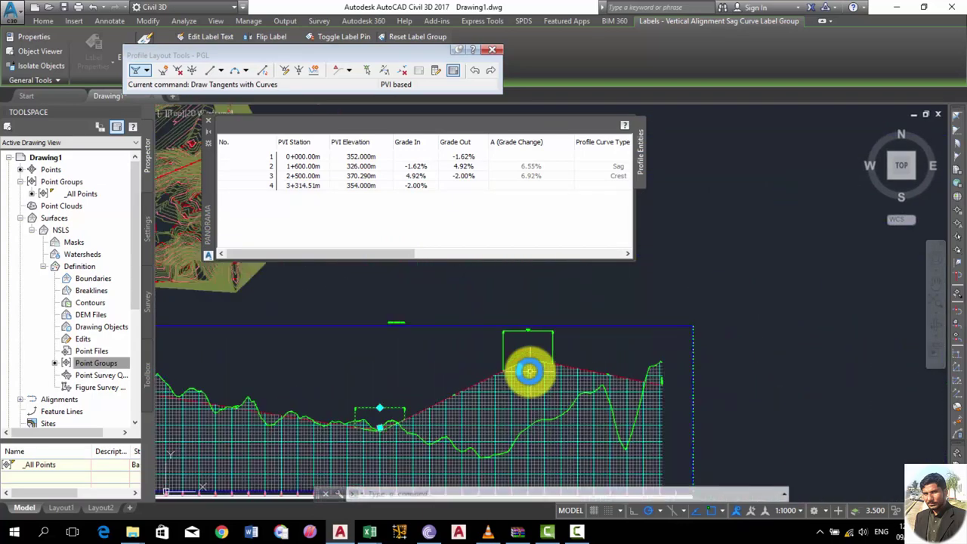
{"action": "scroll", "coordinate": [536, 371], "scroll_direction": "up", "scroll_amount": 1}
{"action": "scroll", "coordinate": [572, 345], "scroll_direction": "up", "scroll_amount": 1}
{"action": "scroll", "coordinate": [544, 345], "scroll_direction": "down", "scroll_amount": 1}
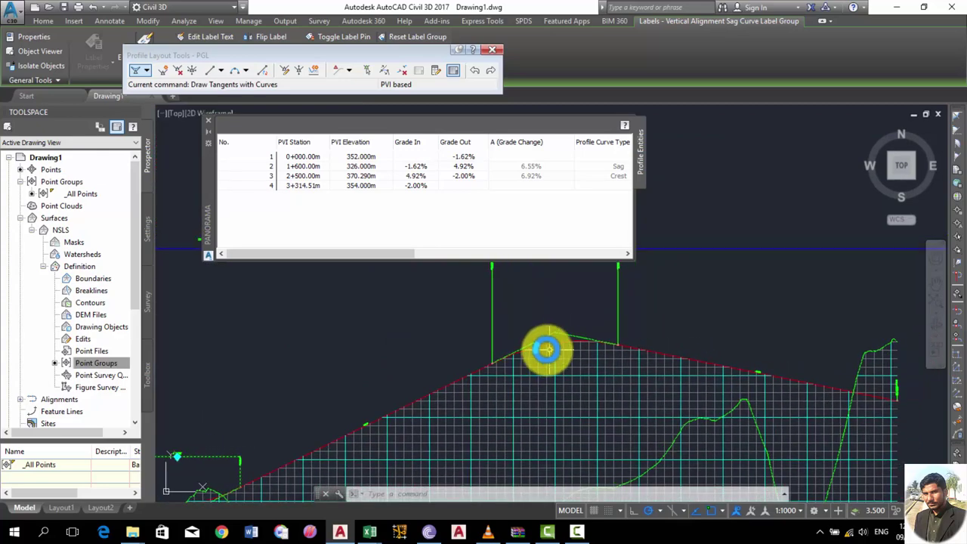
{"action": "scroll", "coordinate": [551, 292], "scroll_direction": "down", "scroll_amount": 1}
{"action": "scroll", "coordinate": [544, 292], "scroll_direction": "up", "scroll_amount": 4}
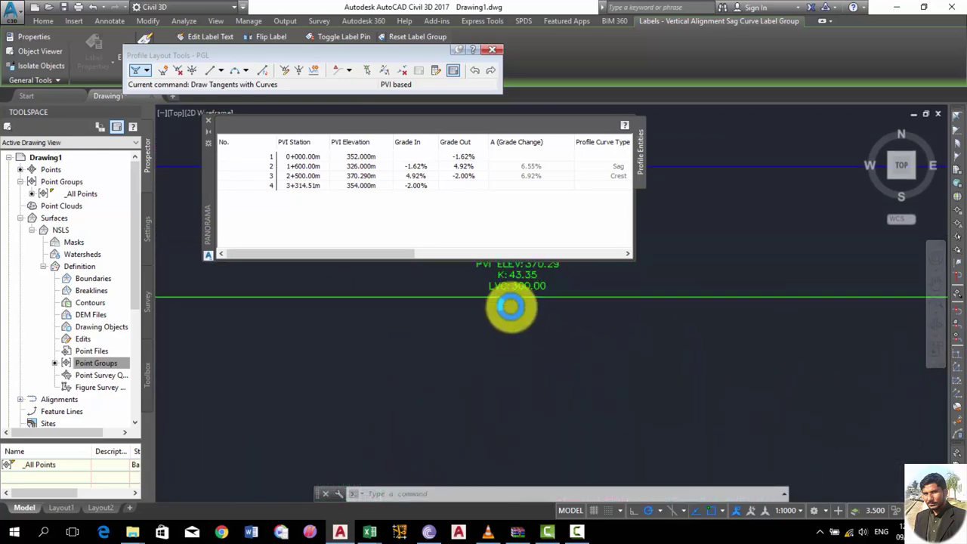
{"action": "scroll", "coordinate": [503, 302], "scroll_direction": "down", "scroll_amount": 3}
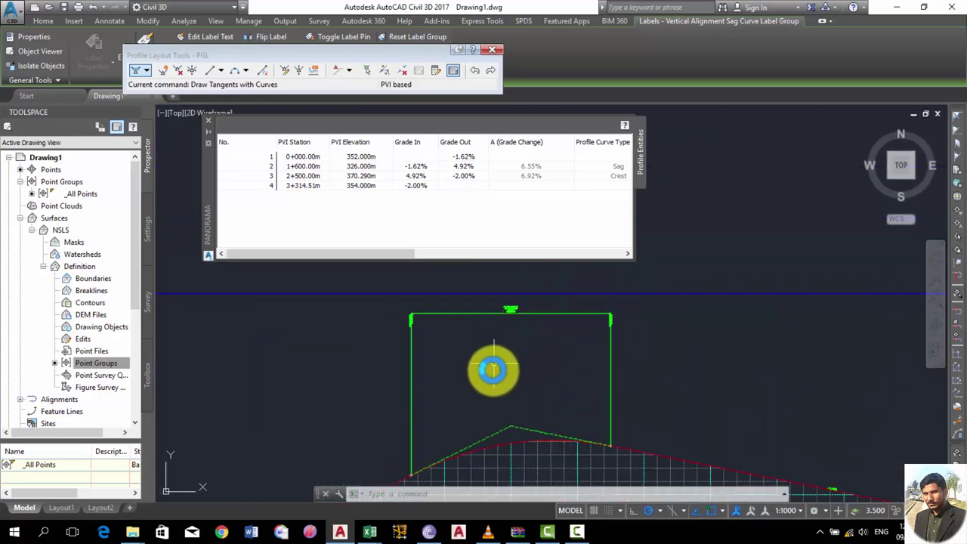
{"action": "left_click", "coordinate": [353, 175]}
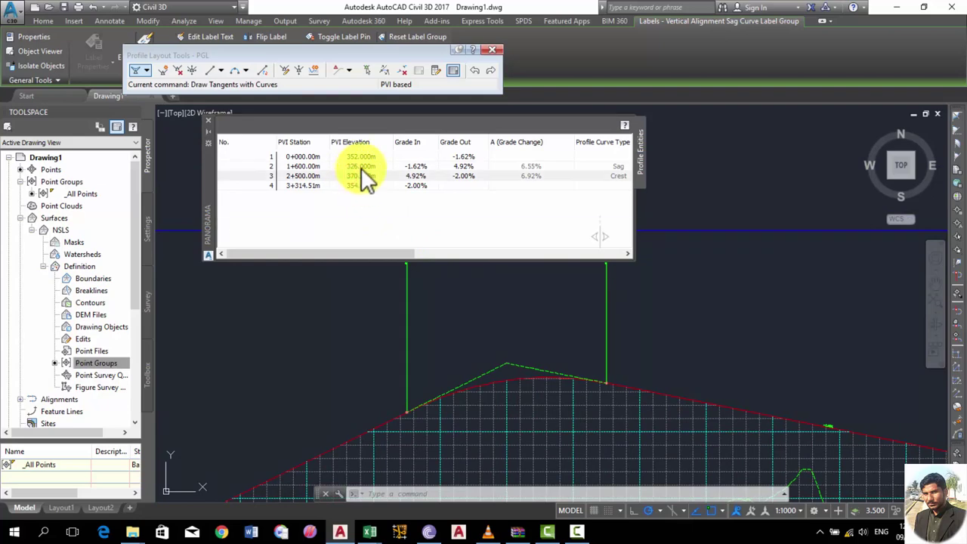
{"action": "left_click", "coordinate": [361, 174]}
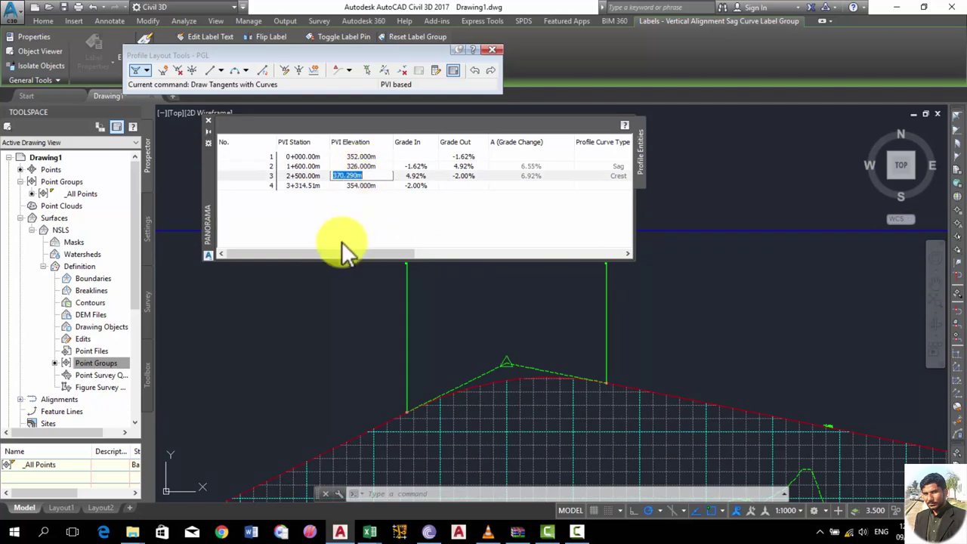
{"action": "type", "text": "350"}
{"action": "key", "text": "Return"}
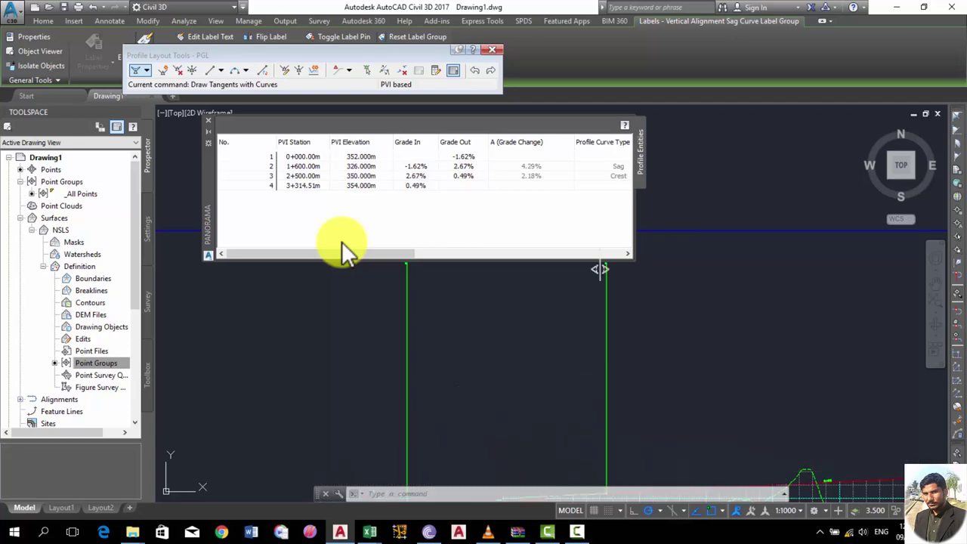
Bring the whole profile view into sight, cancel the active command, and close the PVI table
{"action": "scroll", "coordinate": [529, 395], "scroll_direction": "down", "scroll_amount": 3}
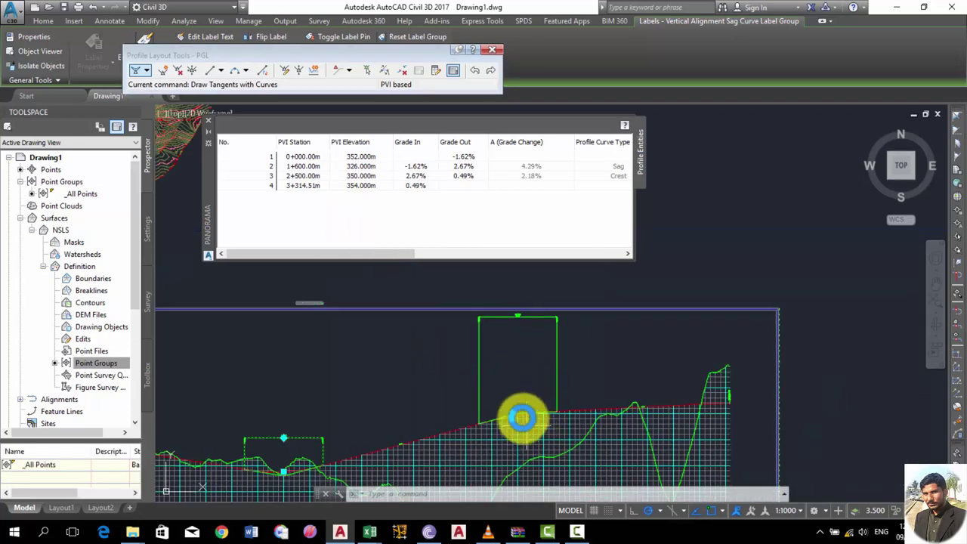
{"action": "middle_click_drag", "start_coordinate": [518, 410], "coordinate": [533, 357]}
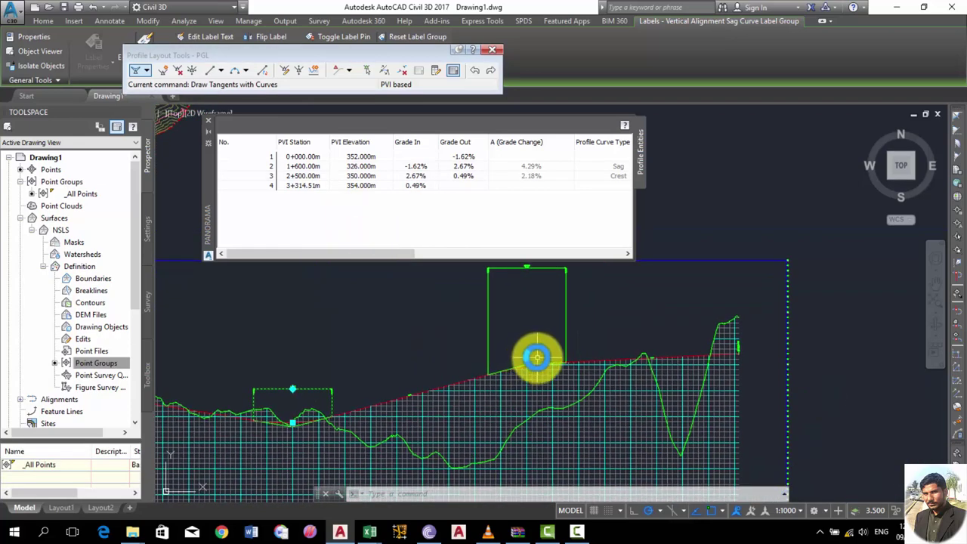
{"action": "scroll", "coordinate": [536, 357], "scroll_direction": "up", "scroll_amount": 2}
{"action": "scroll", "coordinate": [449, 395], "scroll_direction": "down", "scroll_amount": 3}
{"action": "scroll", "coordinate": [386, 418], "scroll_direction": "up", "scroll_amount": 3}
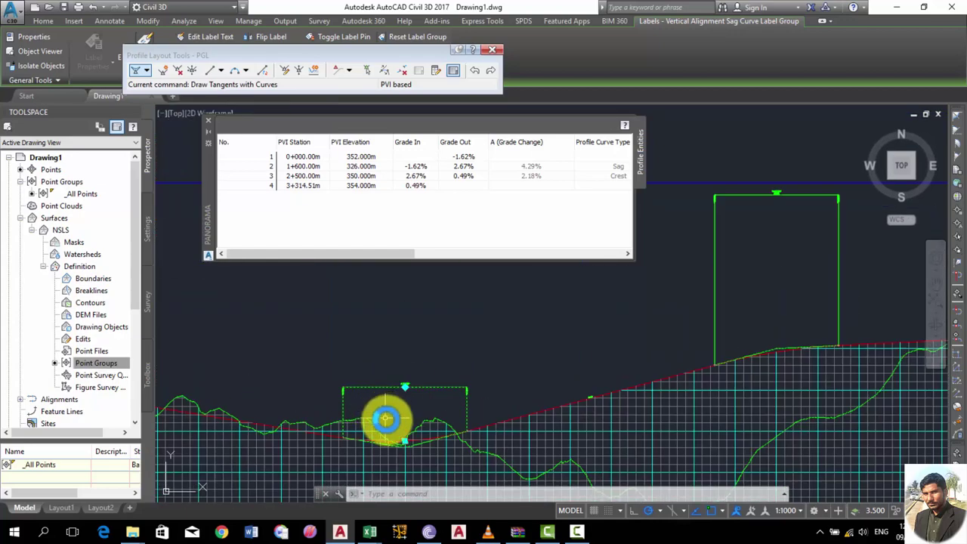
{"action": "scroll", "coordinate": [499, 425], "scroll_direction": "down", "scroll_amount": 3}
{"action": "scroll", "coordinate": [596, 395], "scroll_direction": "up", "scroll_amount": 3}
{"action": "scroll", "coordinate": [544, 388], "scroll_direction": "down", "scroll_amount": 5}
{"action": "scroll", "coordinate": [417, 368], "scroll_direction": "up", "scroll_amount": 1}
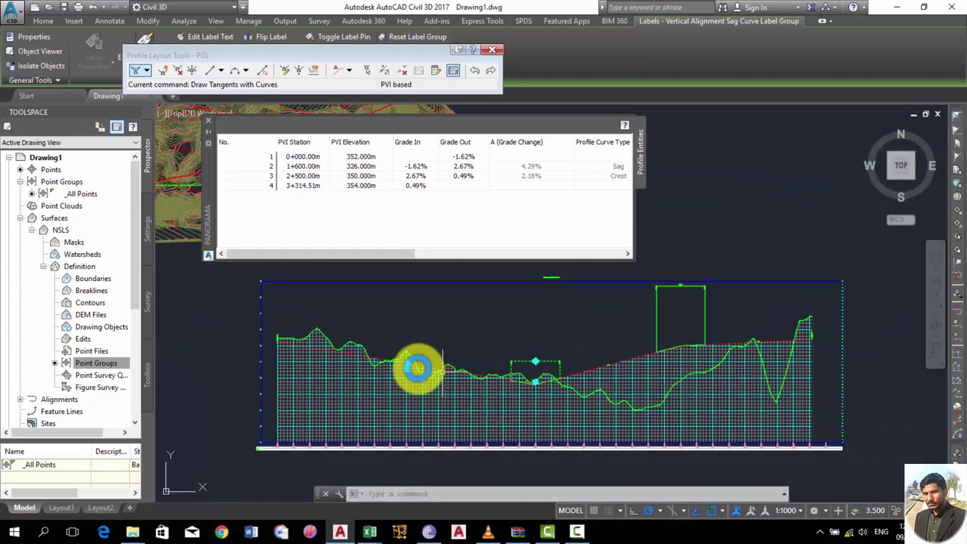
{"action": "key", "text": "Escape"}
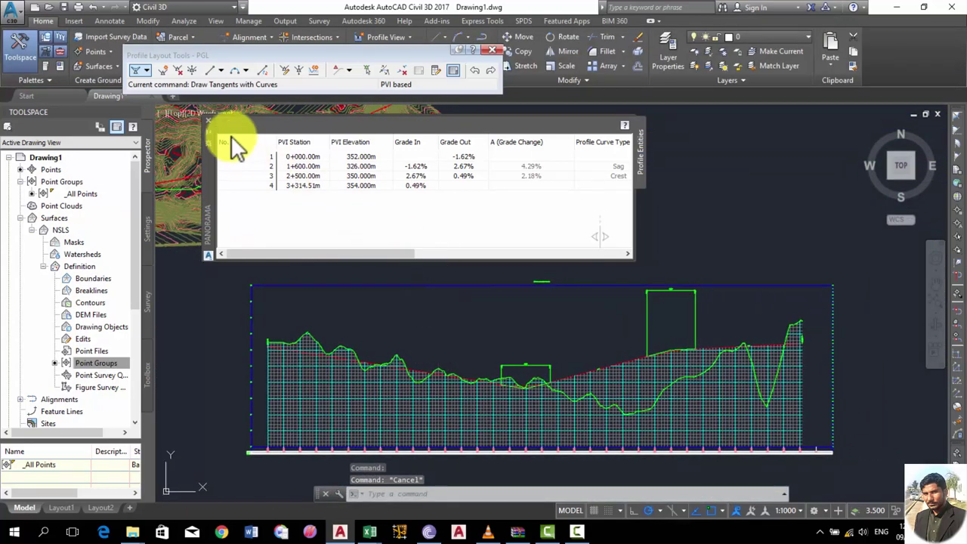
{"action": "left_click", "coordinate": [208, 119]}
Select the crest vertical-curve label and grab its grip to reposition it above the grade line
{"action": "scroll", "coordinate": [697, 291], "scroll_direction": "up", "scroll_amount": 4}
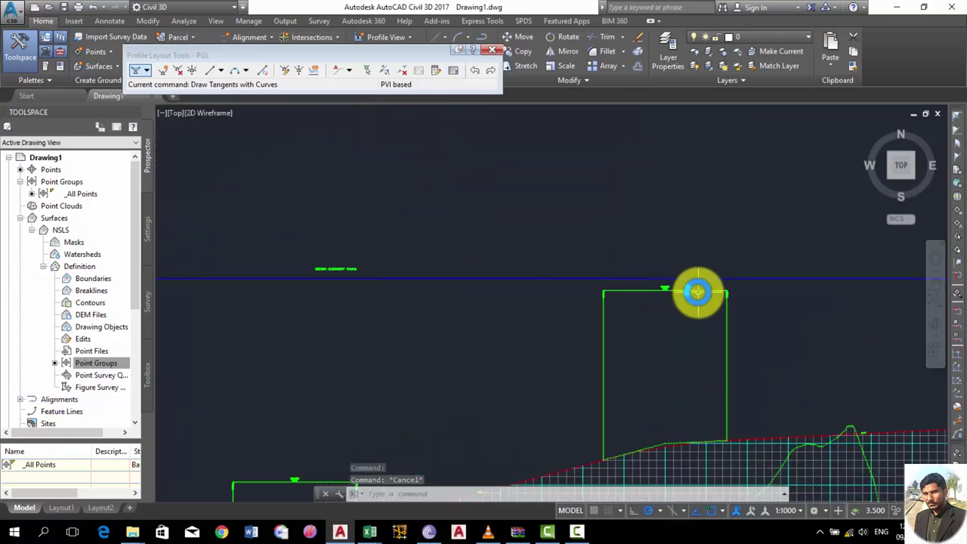
{"action": "scroll", "coordinate": [698, 291], "scroll_direction": "up", "scroll_amount": 2}
{"action": "left_click", "coordinate": [633, 287]}
{"action": "left_click", "coordinate": [602, 300]}
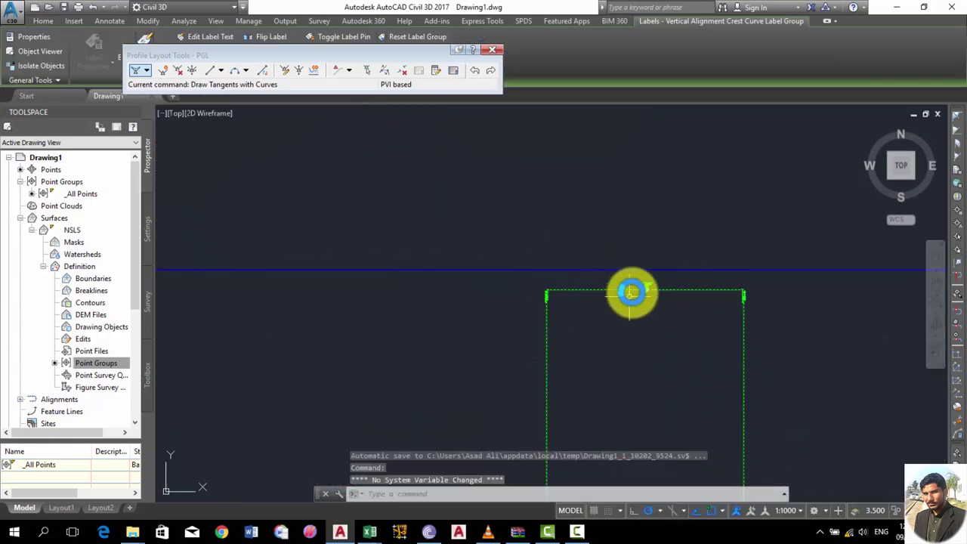
{"action": "left_click", "coordinate": [647, 289]}
{"action": "scroll", "coordinate": [650, 363], "scroll_direction": "down", "scroll_amount": 2}
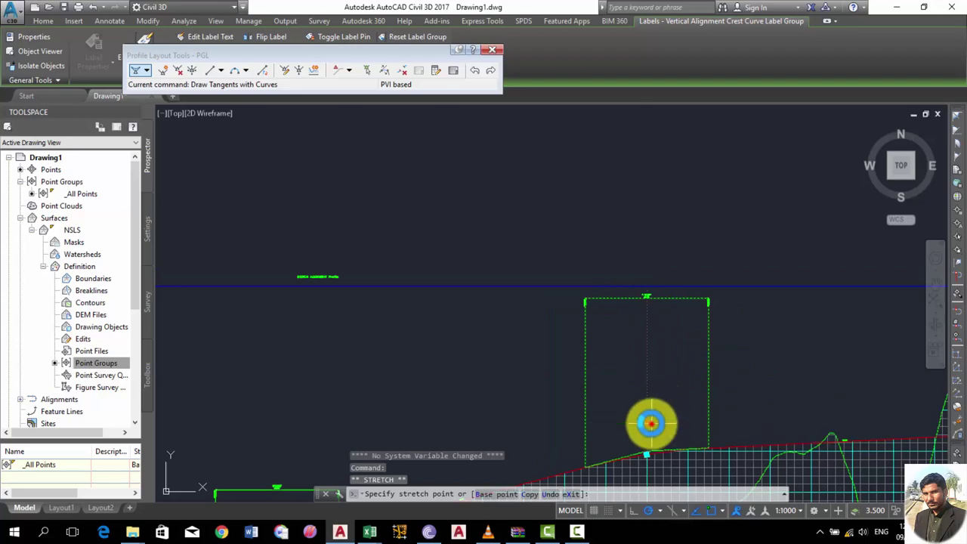
{"action": "scroll", "coordinate": [575, 336], "scroll_direction": "down", "scroll_amount": 2}
{"action": "scroll", "coordinate": [529, 317], "scroll_direction": "down", "scroll_amount": 2}
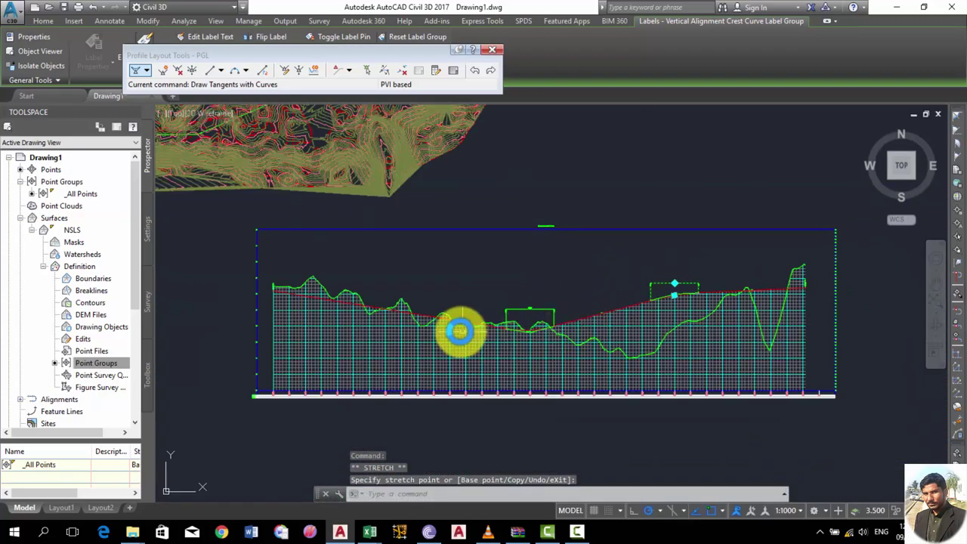
{"action": "key", "text": "Escape"}
{"action": "scroll", "coordinate": [286, 306], "scroll_direction": "up", "scroll_amount": 3}
{"action": "left_click", "coordinate": [286, 321]}
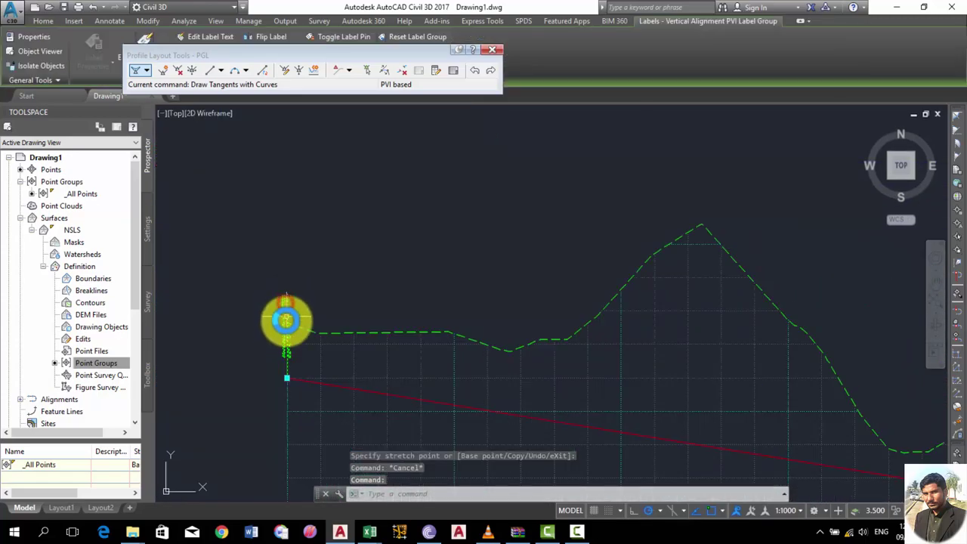
{"action": "scroll", "coordinate": [318, 300], "scroll_direction": "down", "scroll_amount": 1}
{"action": "scroll", "coordinate": [339, 295], "scroll_direction": "up", "scroll_amount": 2}
{"action": "scroll", "coordinate": [333, 288], "scroll_direction": "up", "scroll_amount": 1}
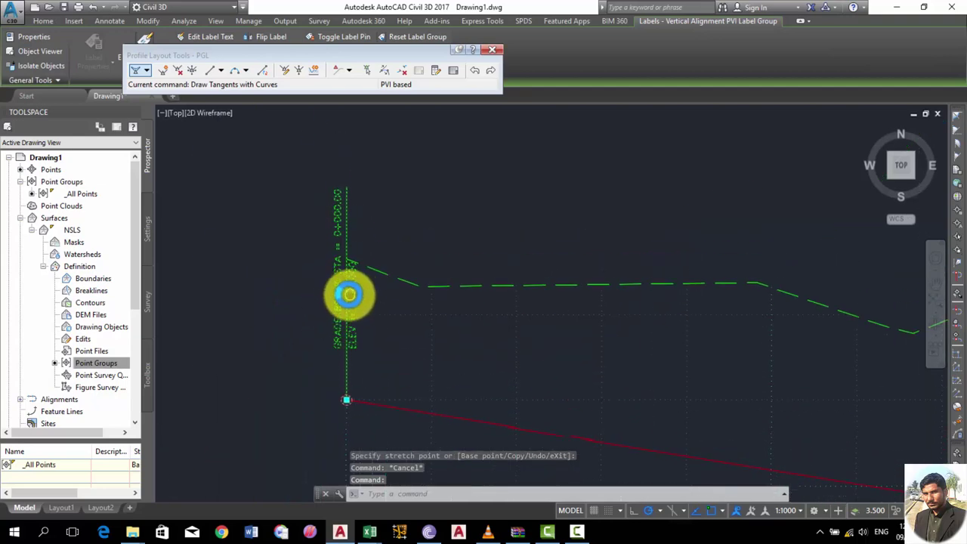
{"action": "scroll", "coordinate": [344, 285], "scroll_direction": "up", "scroll_amount": 1}
{"action": "key", "text": "Escape"}
{"action": "scroll", "coordinate": [352, 285], "scroll_direction": "down", "scroll_amount": 1}
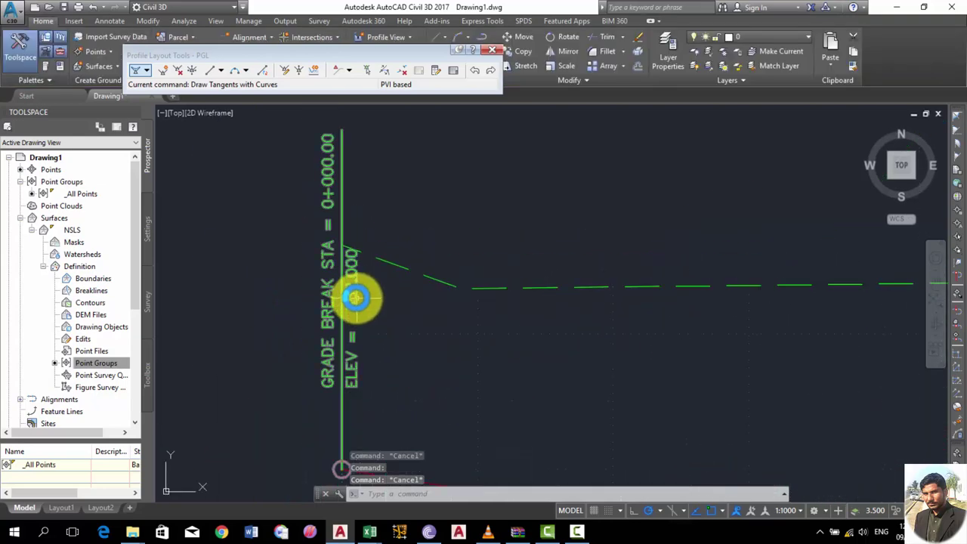
{"action": "scroll", "coordinate": [364, 295], "scroll_direction": "down", "scroll_amount": 2}
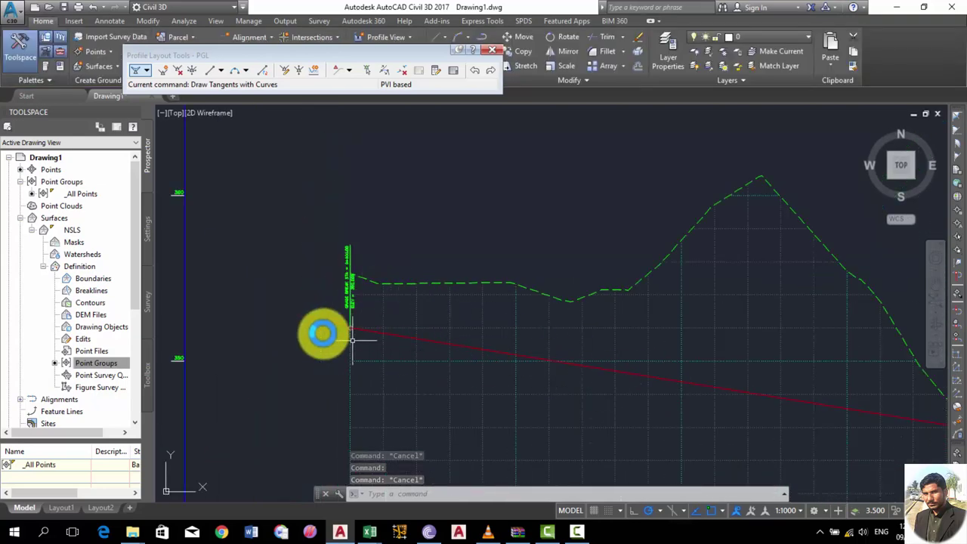
{"action": "scroll", "coordinate": [320, 335], "scroll_direction": "down", "scroll_amount": 1}
{"action": "scroll", "coordinate": [703, 389], "scroll_direction": "up", "scroll_amount": 2}
{"action": "scroll", "coordinate": [529, 348], "scroll_direction": "up", "scroll_amount": 2}
{"action": "scroll", "coordinate": [725, 378], "scroll_direction": "up", "scroll_amount": 2}
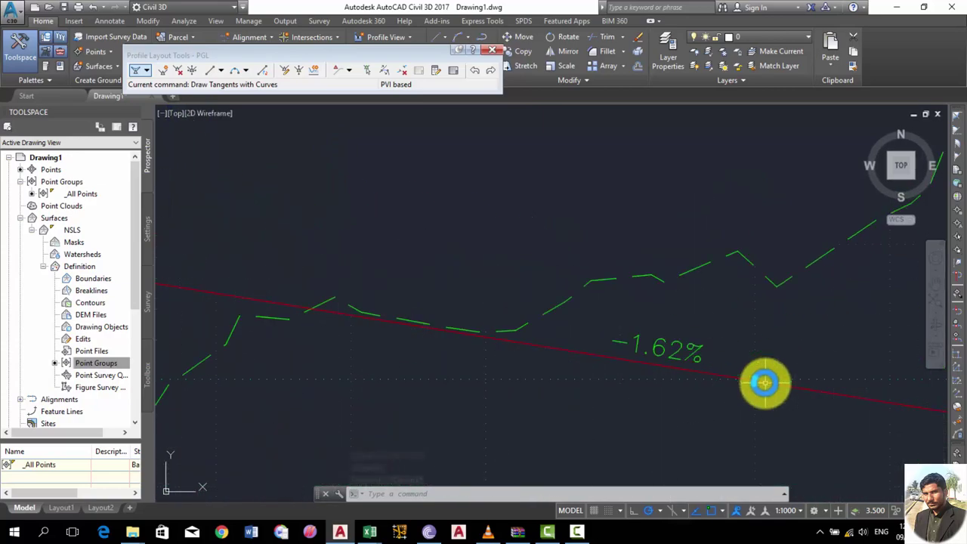
{"action": "scroll", "coordinate": [608, 328], "scroll_direction": "down", "scroll_amount": 2}
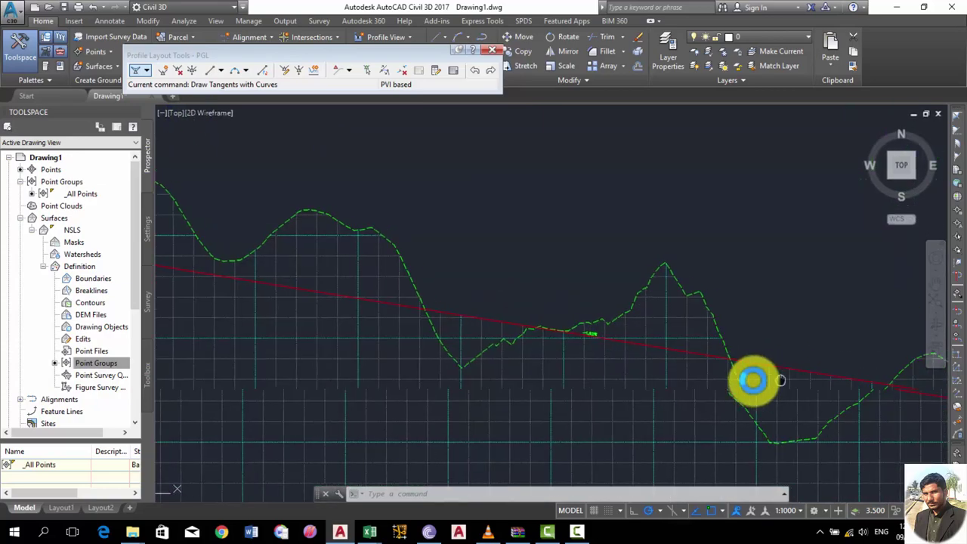
{"action": "mouse_move", "coordinate": [749, 380]}
{"action": "middle_mouse_down"}
{"action": "mouse_move", "coordinate": [468, 347]}
{"action": "mouse_move", "coordinate": [705, 363]}
{"action": "mouse_move", "coordinate": [568, 280]}
{"action": "middle_mouse_up"}
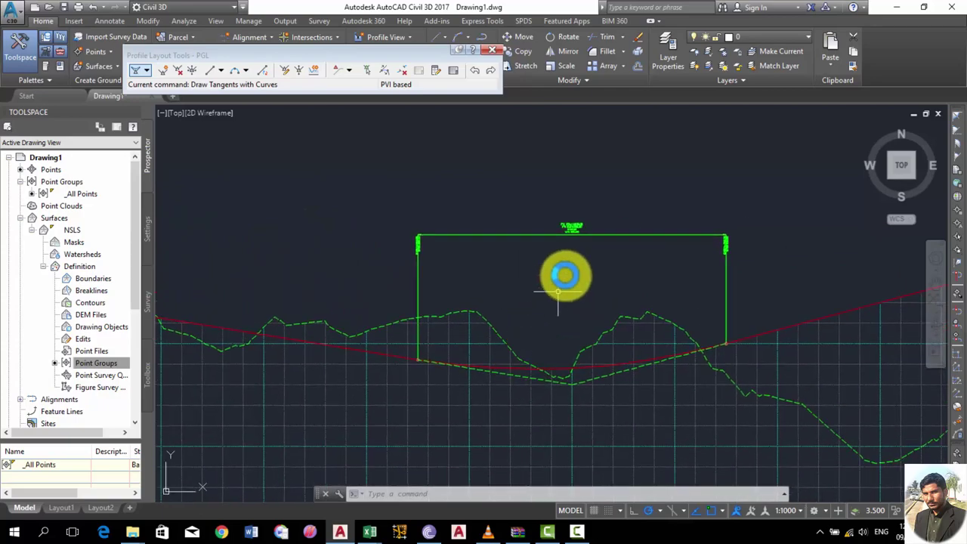
{"action": "scroll", "coordinate": [568, 281], "scroll_direction": "up", "scroll_amount": 4}
{"action": "scroll", "coordinate": [529, 272], "scroll_direction": "down", "scroll_amount": 4}
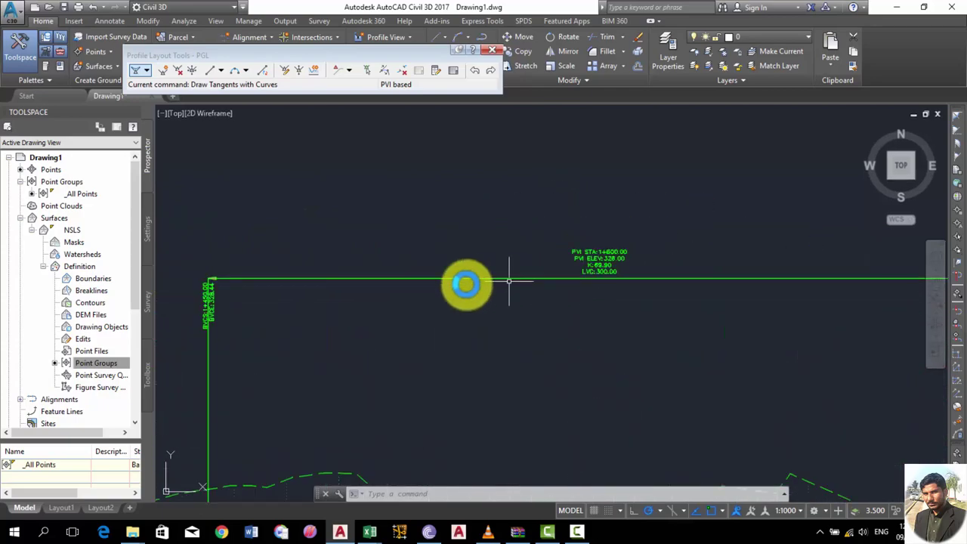
{"action": "scroll", "coordinate": [201, 313], "scroll_direction": "up", "scroll_amount": 3}
{"action": "scroll", "coordinate": [204, 304], "scroll_direction": "up", "scroll_amount": 2}
{"action": "scroll", "coordinate": [206, 302], "scroll_direction": "up", "scroll_amount": 1}
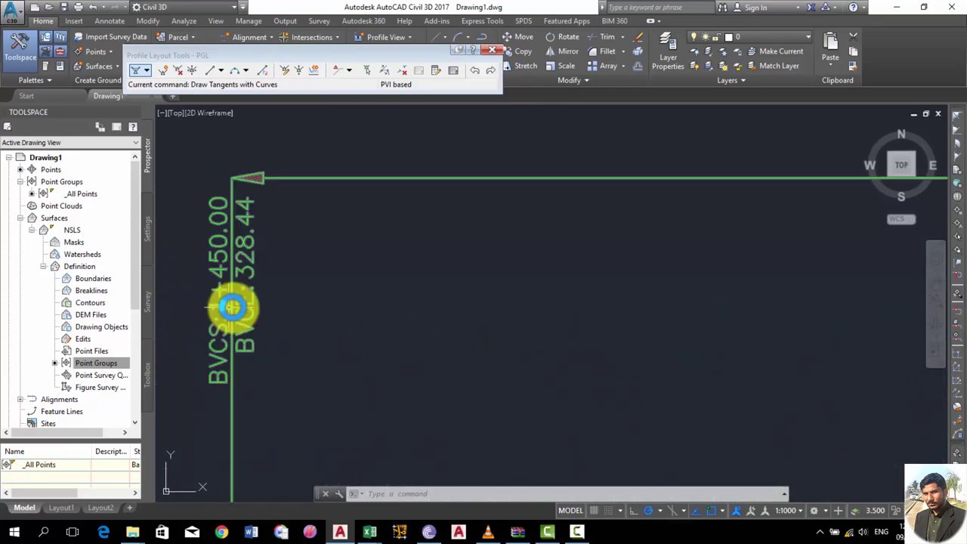
{"action": "scroll", "coordinate": [249, 310], "scroll_direction": "down", "scroll_amount": 1}
{"action": "scroll", "coordinate": [388, 318], "scroll_direction": "down", "scroll_amount": 3}
{"action": "scroll", "coordinate": [458, 360], "scroll_direction": "up", "scroll_amount": 2}
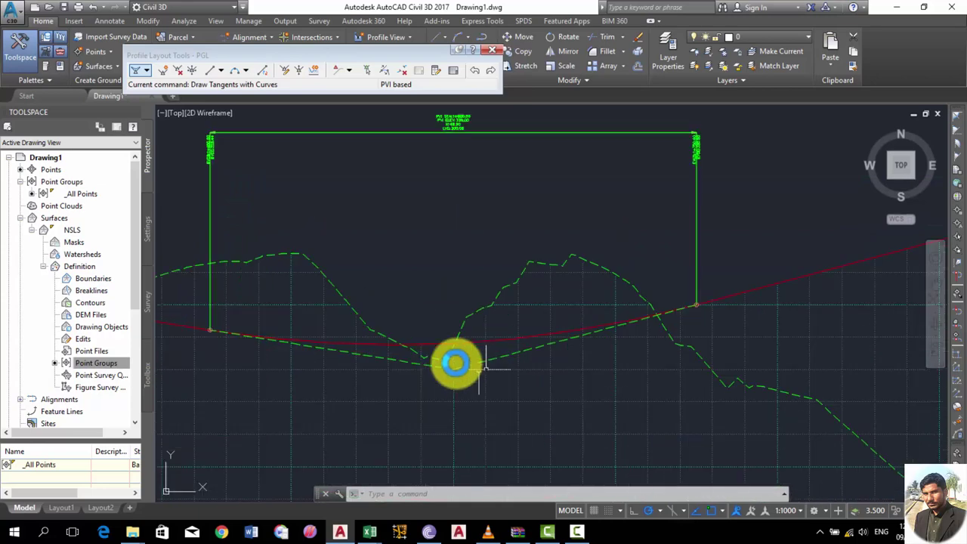
{"action": "scroll", "coordinate": [445, 362], "scroll_direction": "up", "scroll_amount": 2}
{"action": "scroll", "coordinate": [453, 365], "scroll_direction": "down", "scroll_amount": 3}
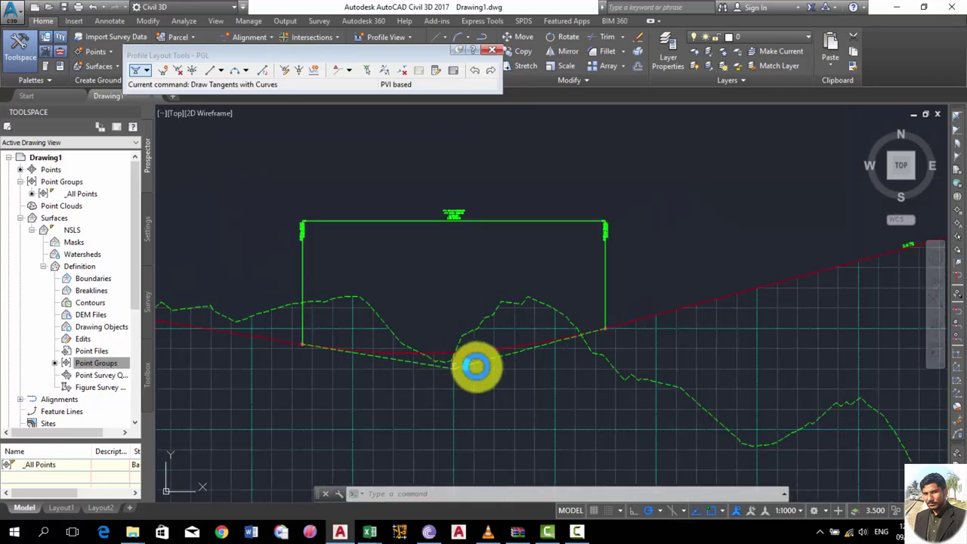
{"action": "scroll", "coordinate": [471, 339], "scroll_direction": "up", "scroll_amount": 3}
{"action": "scroll", "coordinate": [536, 300], "scroll_direction": "up", "scroll_amount": 2}
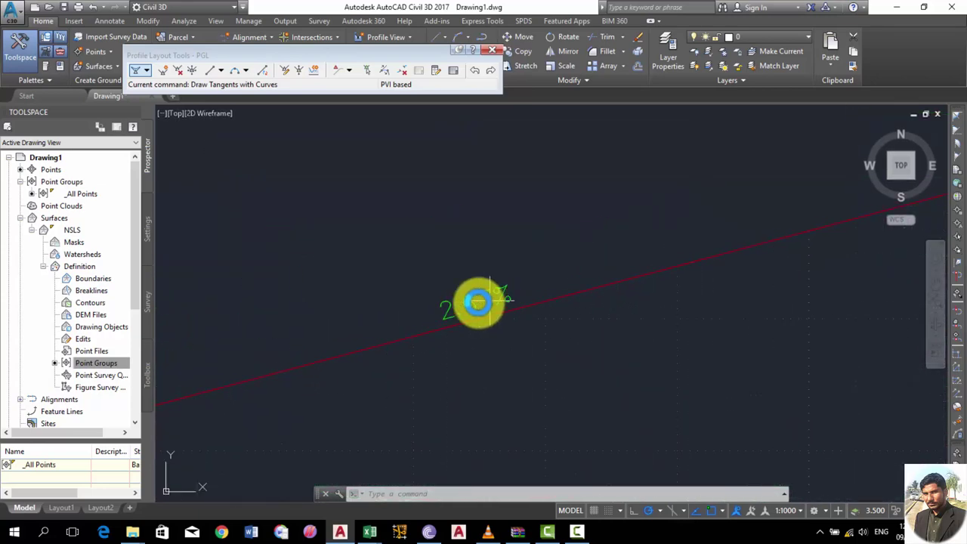
{"action": "scroll", "coordinate": [454, 314], "scroll_direction": "down", "scroll_amount": 2}
{"action": "scroll", "coordinate": [718, 265], "scroll_direction": "up", "scroll_amount": 2}
{"action": "middle_click_drag", "start_coordinate": [719, 266], "coordinate": [566, 255]}
Drag the PGL's crest PVI to a new spot, then refine it to its final position
{"action": "scroll", "coordinate": [573, 250], "scroll_direction": "up", "scroll_amount": 3}
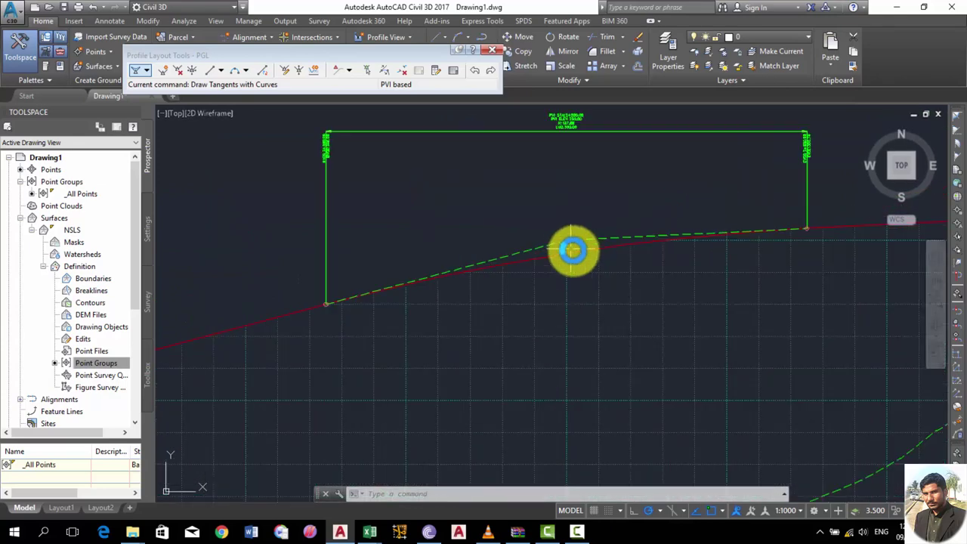
{"action": "left_click", "coordinate": [575, 254]}
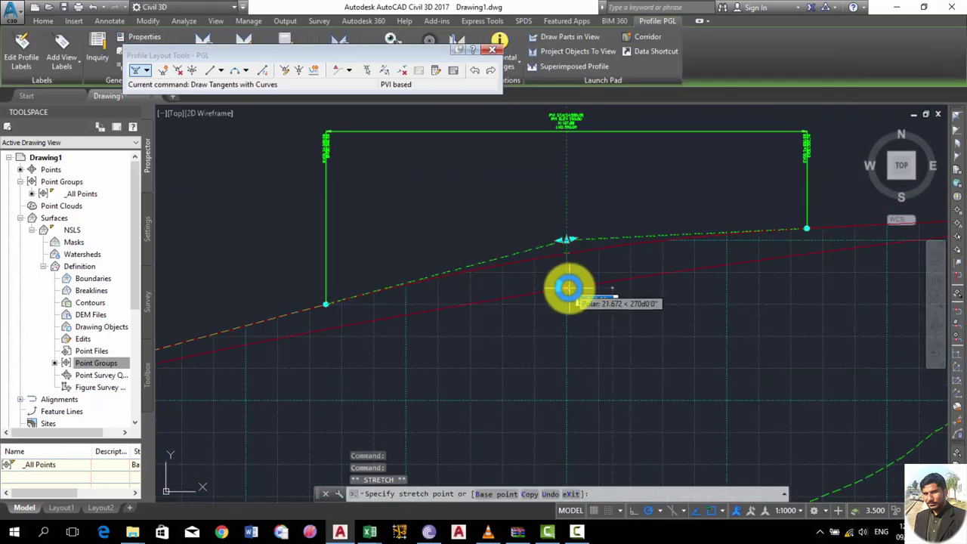
{"action": "left_click", "coordinate": [568, 288]}
{"action": "left_click", "coordinate": [566, 239]}
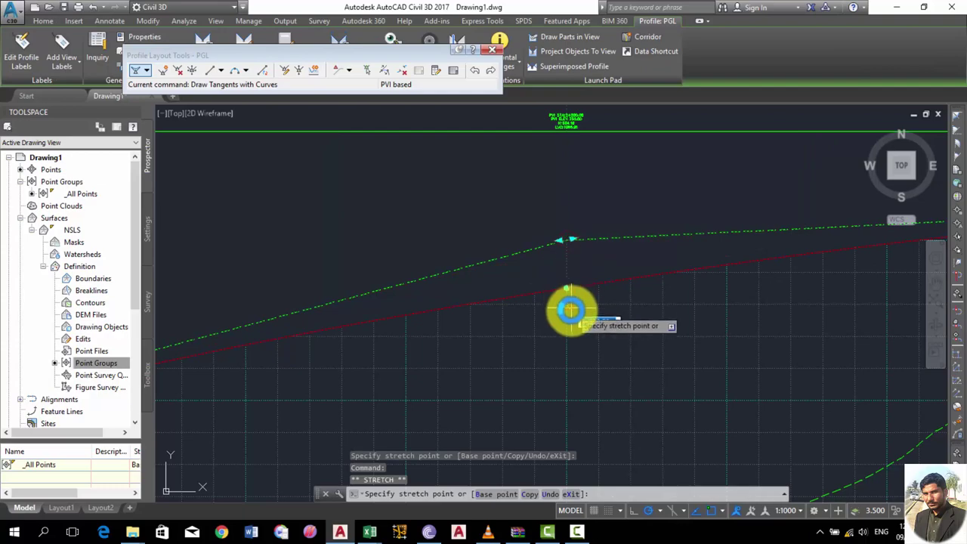
{"action": "left_click", "coordinate": [569, 309]}
{"action": "key", "text": "Escape"}
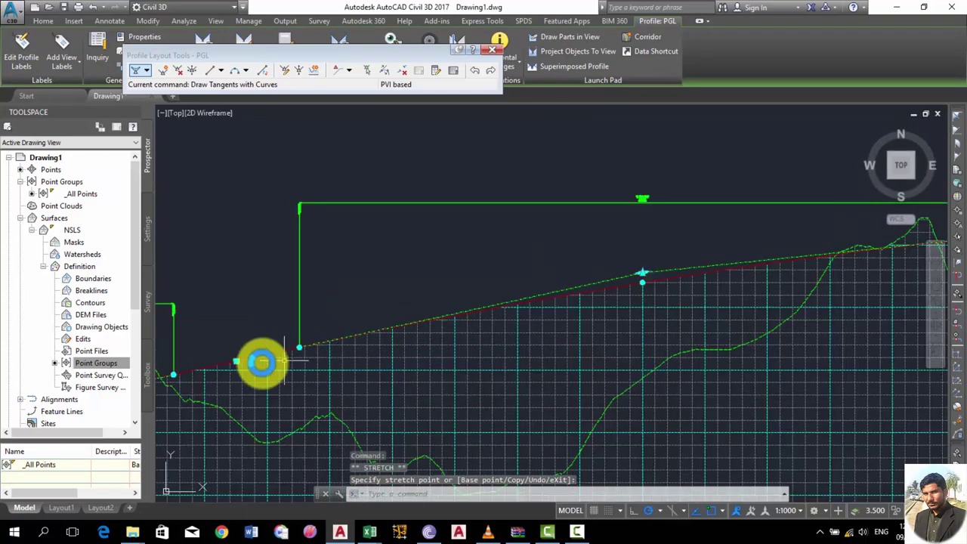
{"action": "scroll", "coordinate": [259, 351], "scroll_direction": "up", "scroll_amount": 5}
Save Drawing1.dwg with the finished PGL and close the Profile Layout Tools toolbar
{"action": "scroll", "coordinate": [471, 318], "scroll_direction": "down", "scroll_amount": 2}
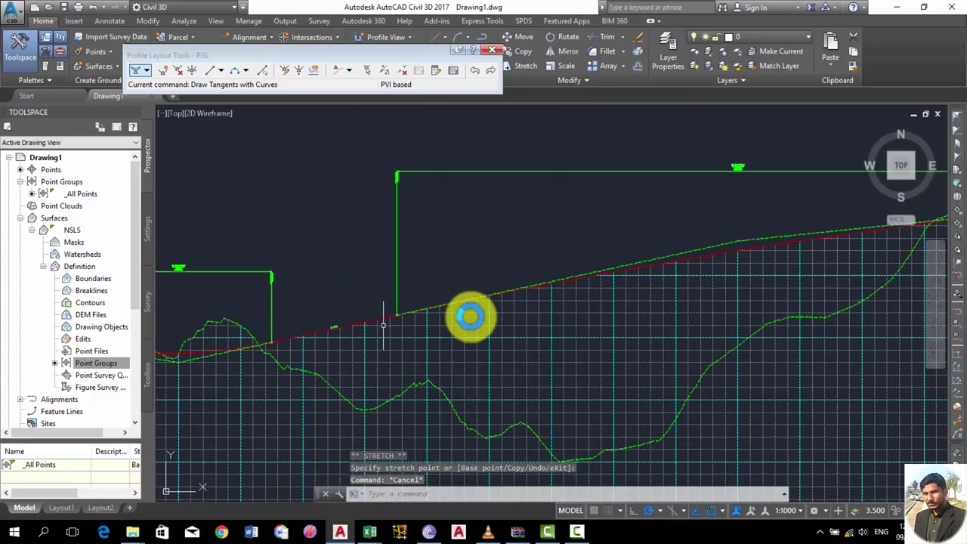
{"action": "scroll", "coordinate": [309, 324], "scroll_direction": "down", "scroll_amount": 2}
{"action": "scroll", "coordinate": [365, 287], "scroll_direction": "down", "scroll_amount": 2}
{"action": "scroll", "coordinate": [567, 275], "scroll_direction": "up", "scroll_amount": 2}
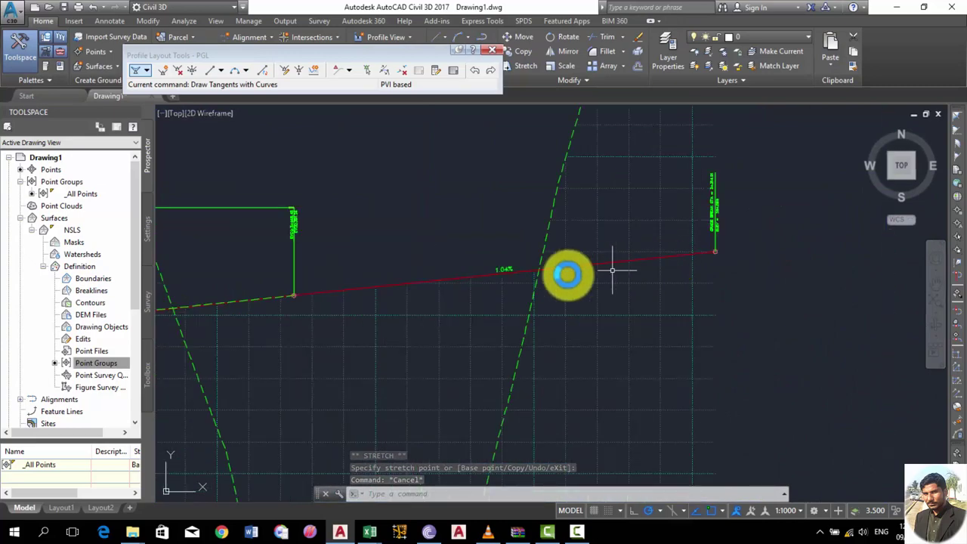
{"action": "scroll", "coordinate": [503, 270], "scroll_direction": "up", "scroll_amount": 1}
{"action": "scroll", "coordinate": [486, 268], "scroll_direction": "up", "scroll_amount": 1}
{"action": "scroll", "coordinate": [595, 268], "scroll_direction": "down", "scroll_amount": 1}
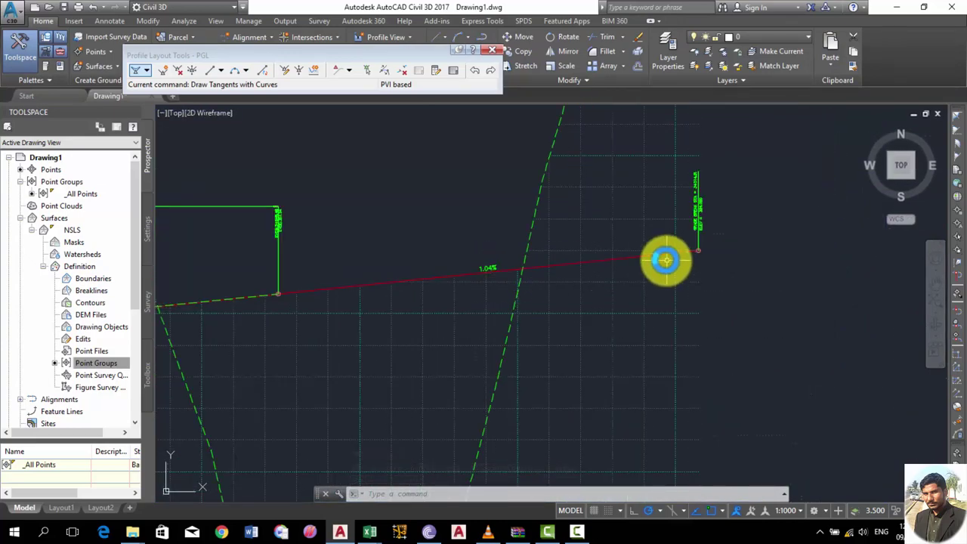
{"action": "scroll", "coordinate": [637, 280], "scroll_direction": "down", "scroll_amount": 2}
{"action": "scroll", "coordinate": [658, 282], "scroll_direction": "down", "scroll_amount": 1}
{"action": "scroll", "coordinate": [581, 298], "scroll_direction": "down", "scroll_amount": 2}
{"action": "scroll", "coordinate": [528, 314], "scroll_direction": "down", "scroll_amount": 2}
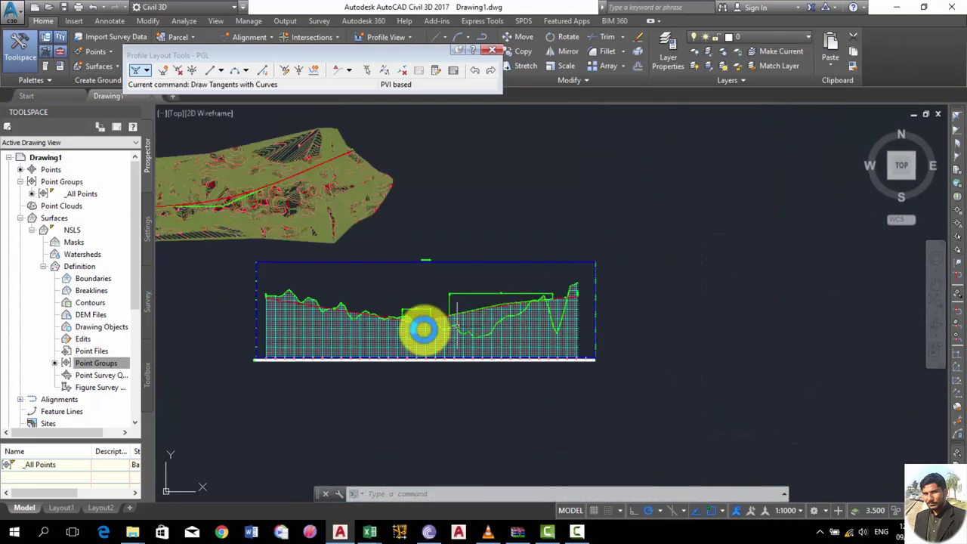
{"action": "scroll", "coordinate": [529, 330], "scroll_direction": "down", "scroll_amount": 1}
{"action": "scroll", "coordinate": [459, 341], "scroll_direction": "up", "scroll_amount": 1}
{"action": "scroll", "coordinate": [464, 323], "scroll_direction": "up", "scroll_amount": 2}
{"action": "scroll", "coordinate": [484, 336], "scroll_direction": "up", "scroll_amount": 1}
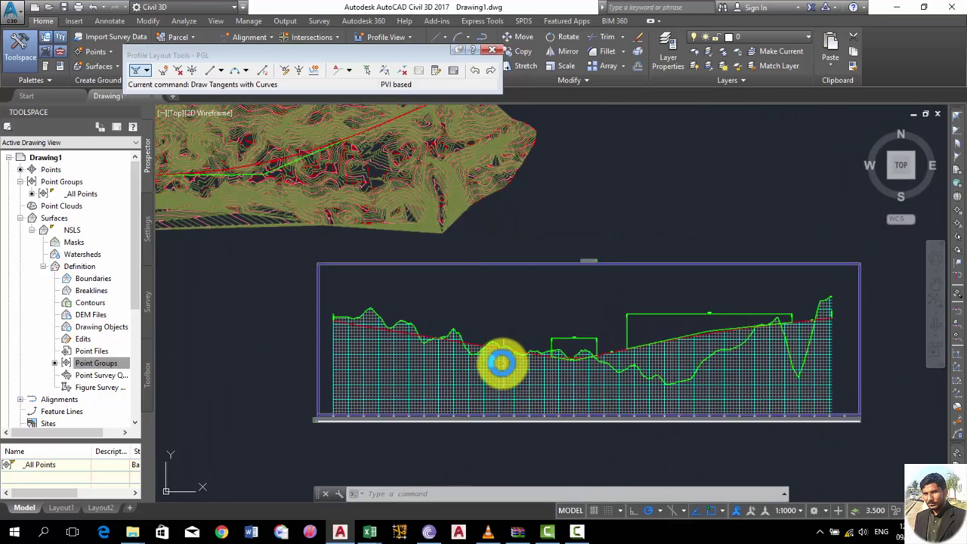
{"action": "scroll", "coordinate": [469, 324], "scroll_direction": "down", "scroll_amount": 2}
{"action": "scroll", "coordinate": [453, 310], "scroll_direction": "down", "scroll_amount": 1}
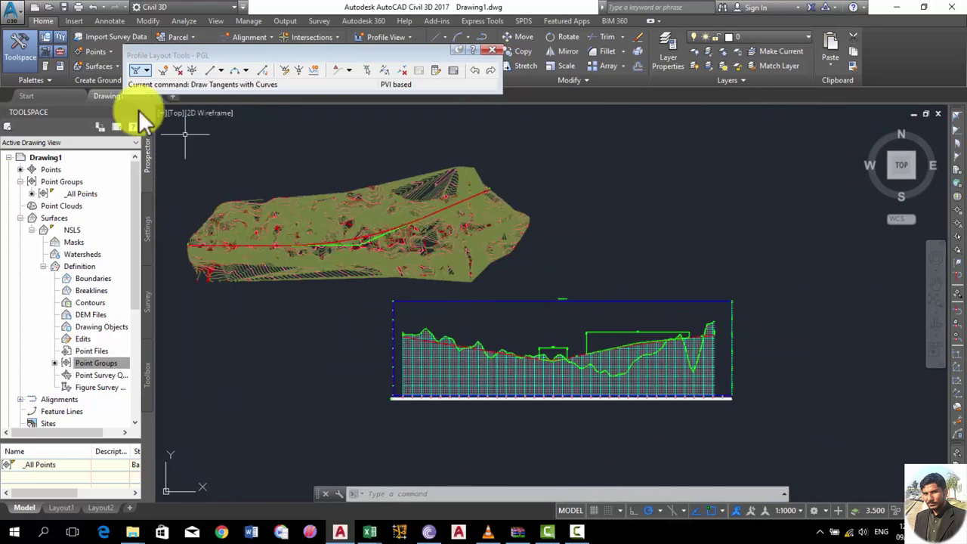
{"action": "left_click", "coordinate": [65, 7]}
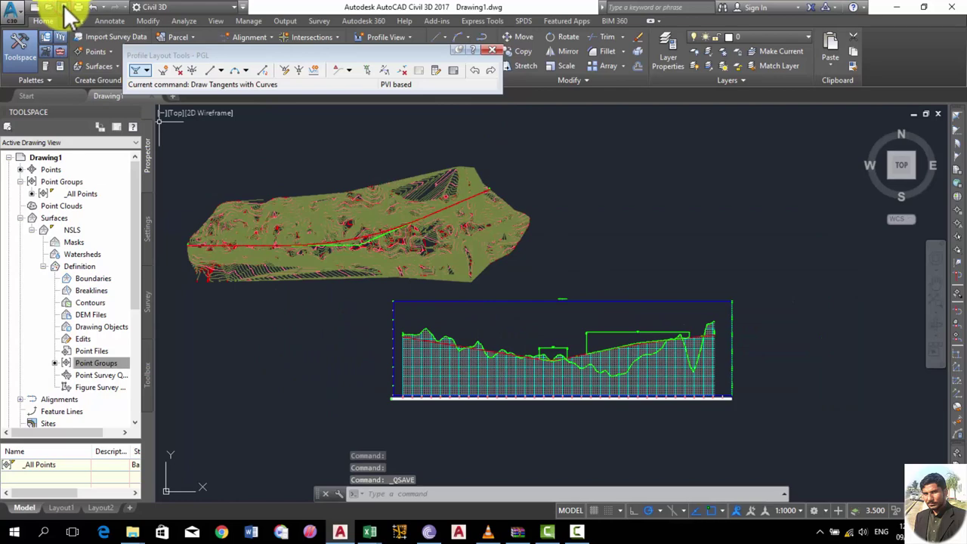
{"action": "left_click", "coordinate": [491, 50]}
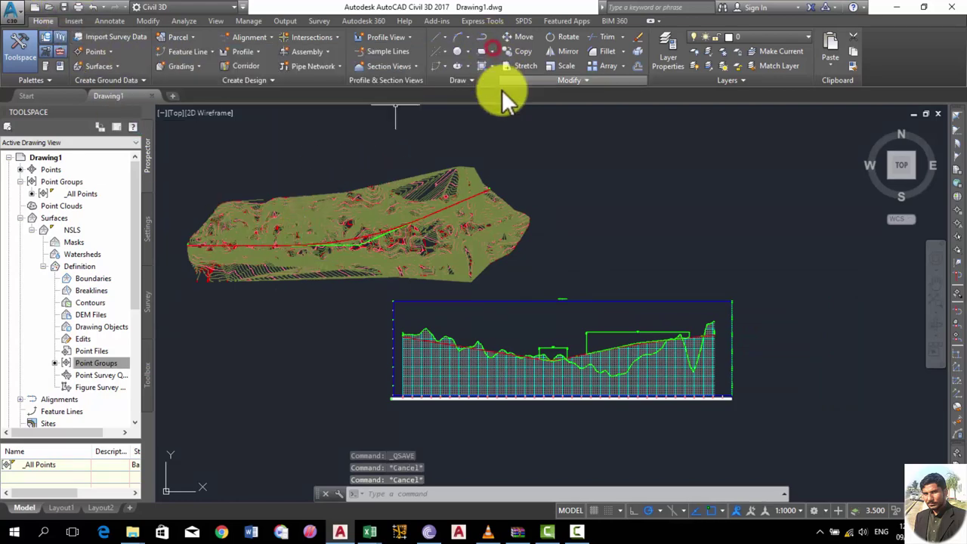